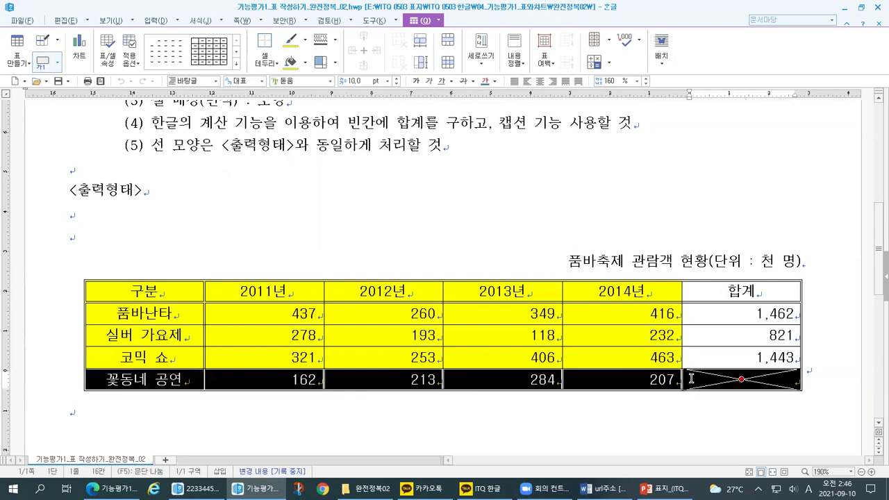
# Select the sample table's columns one after another to examine how many rows and columns it has.
pyautogui.moveTo(199, 291); pyautogui.dragTo(186, 386)
pyautogui.moveTo(284, 291); pyautogui.dragTo(276, 382)
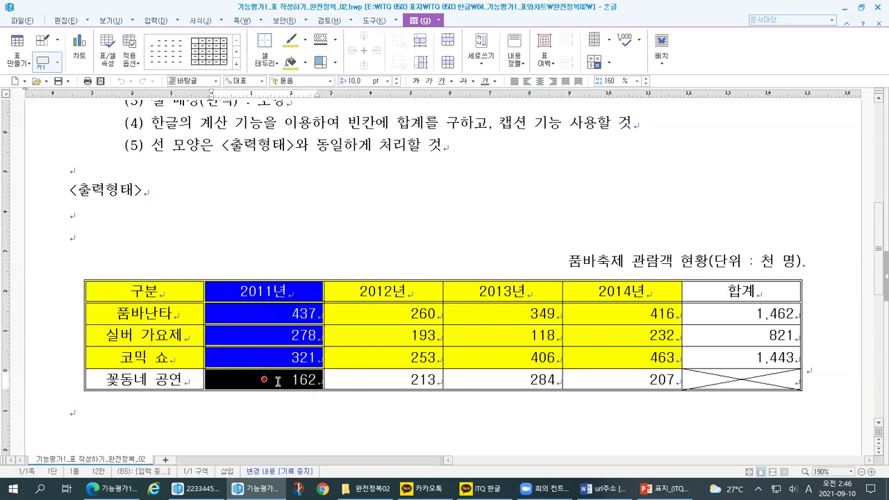
pyautogui.moveTo(396, 288); pyautogui.dragTo(388, 381)
pyautogui.moveTo(541, 287); pyautogui.dragTo(540, 376)
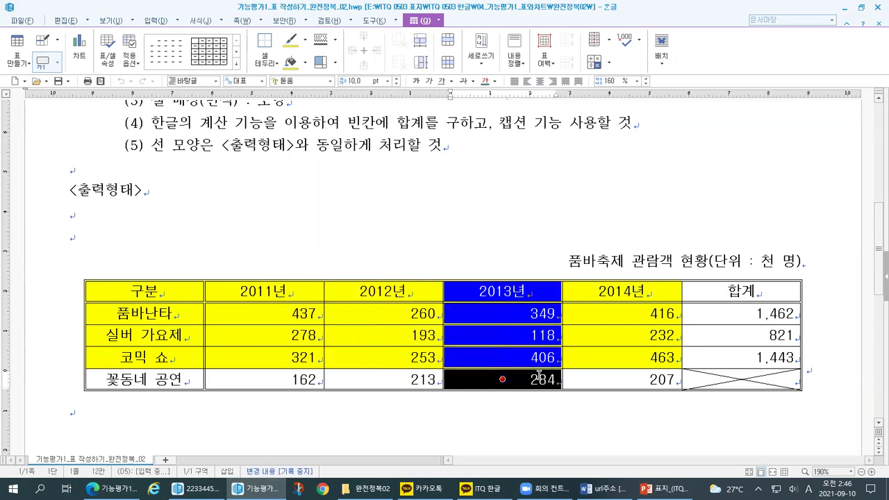
pyautogui.moveTo(630, 289); pyautogui.dragTo(622, 379)
pyautogui.moveTo(740, 291); pyautogui.dragTo(742, 379)
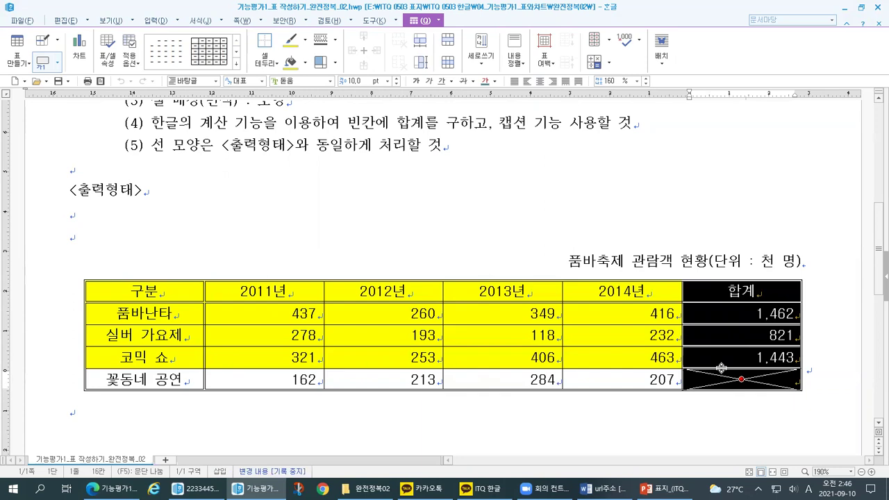
# Examine the row count, column count and treat-as-character option in the table creation settings, and cancel without creating a table.
pyautogui.click(155, 21)
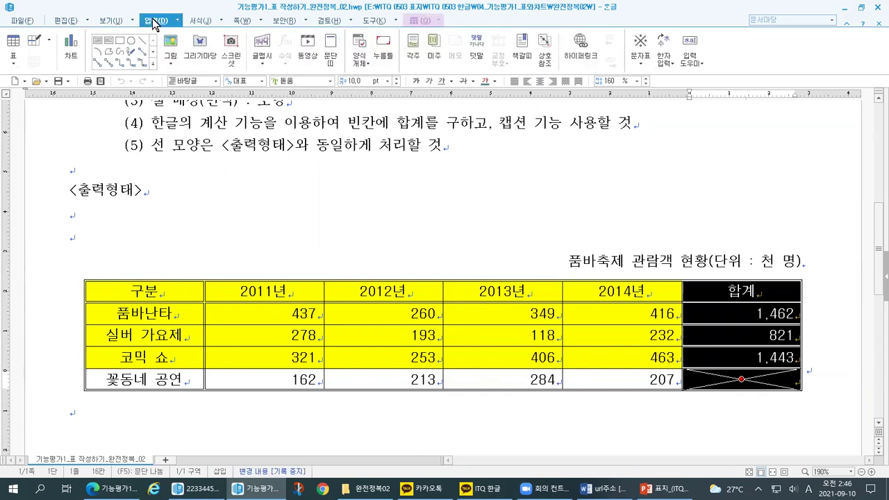
pyautogui.click(178, 20)
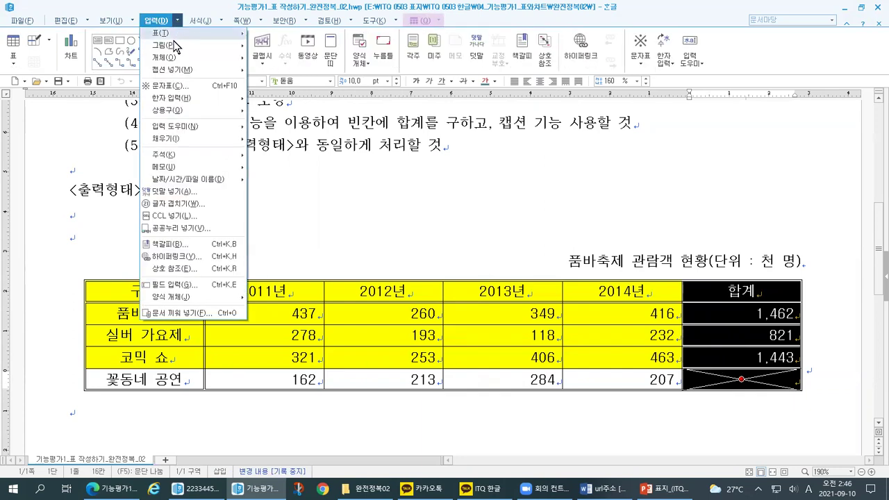
pyautogui.moveTo(178, 32)
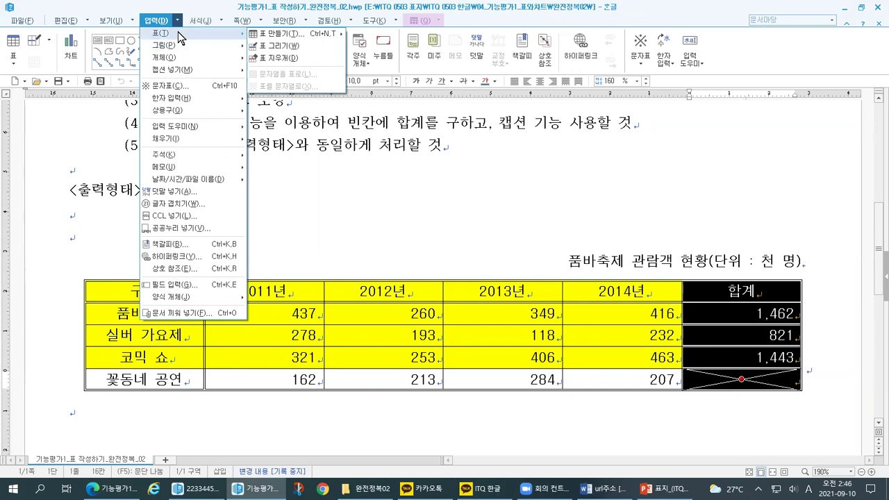
pyautogui.click(276, 33)
pyautogui.hotkey('ctrl', '1')
pyautogui.click(407, 210)
pyautogui.moveTo(330, 224); pyautogui.dragTo(359, 216)
pyautogui.moveTo(499, 227); pyautogui.dragTo(528, 219)
pyautogui.moveTo(298, 349)
pyautogui.mouseDown()
pyautogui.moveTo(249, 344)
pyautogui.moveTo(296, 332)
pyautogui.moveTo(285, 361)
pyautogui.mouseUp()
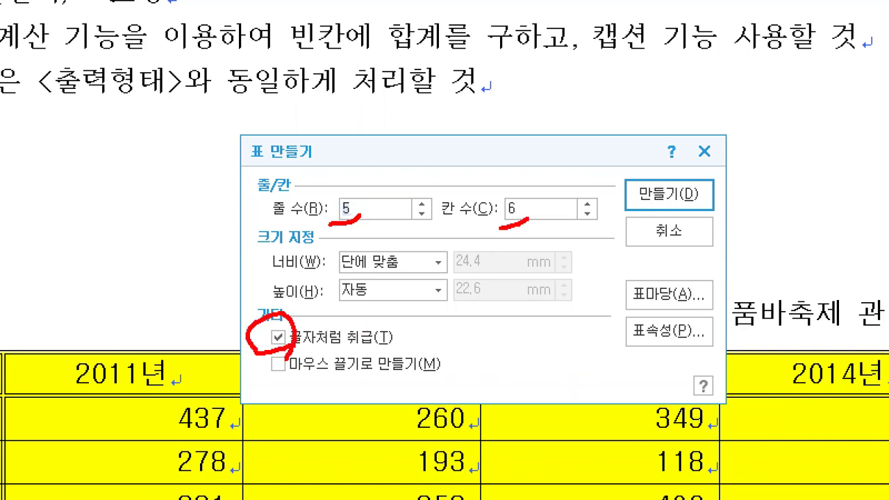
pyautogui.moveTo(305, 311); pyautogui.dragTo(322, 311)
pyautogui.moveTo(664, 174); pyautogui.dragTo(687, 172)
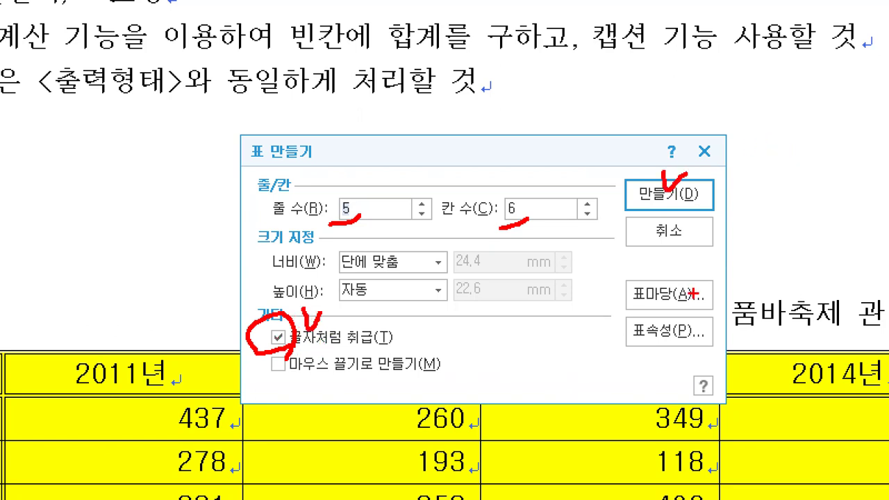
pyautogui.click(669, 230)
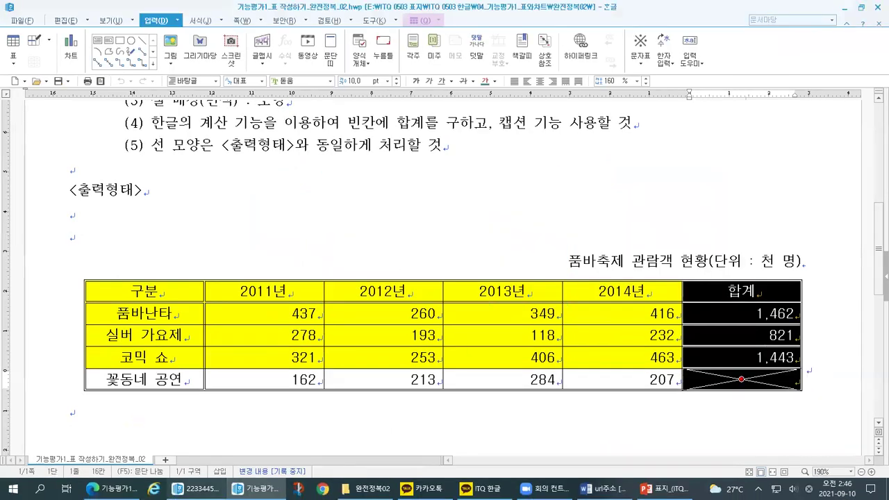
# Switch to the answer document, clear the contents of all the table's cells, and undo the deletion.
pyautogui.click(197, 488)
pyautogui.moveTo(132, 328); pyautogui.dragTo(767, 398)
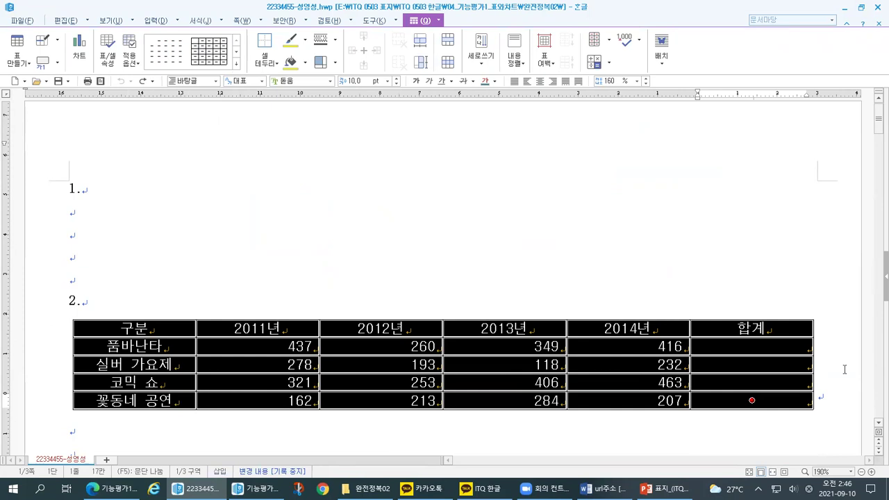
pyautogui.press('Delete')
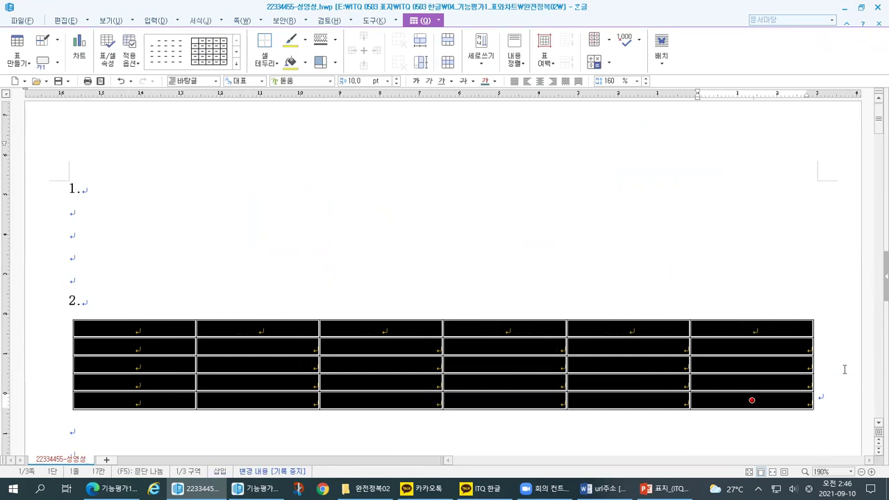
pyautogui.click(621, 286)
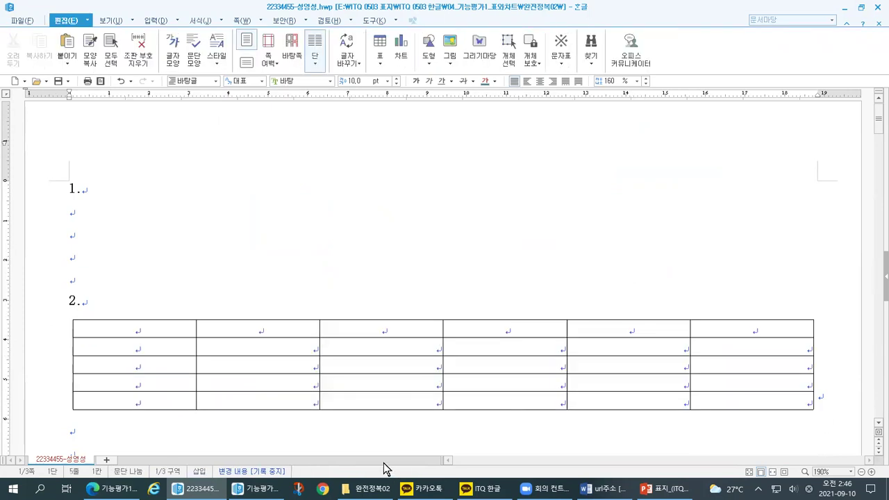
pyautogui.hotkey('ctrl', 'z')
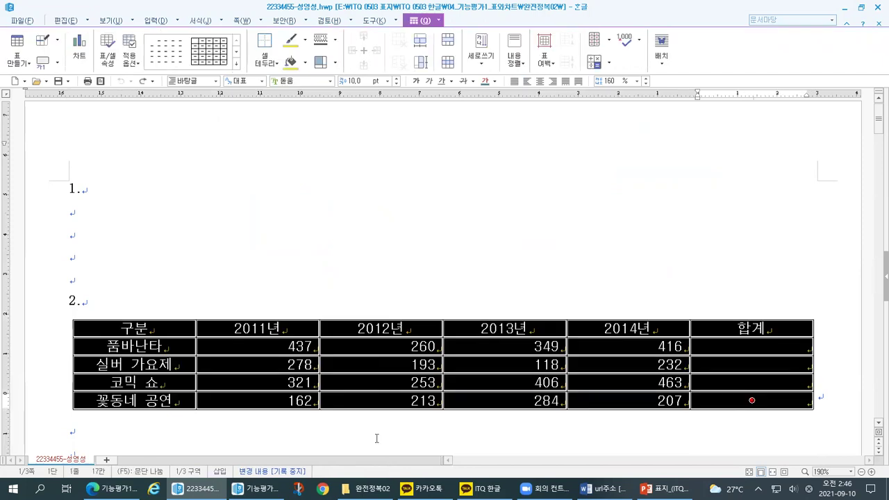
pyautogui.click(376, 438)
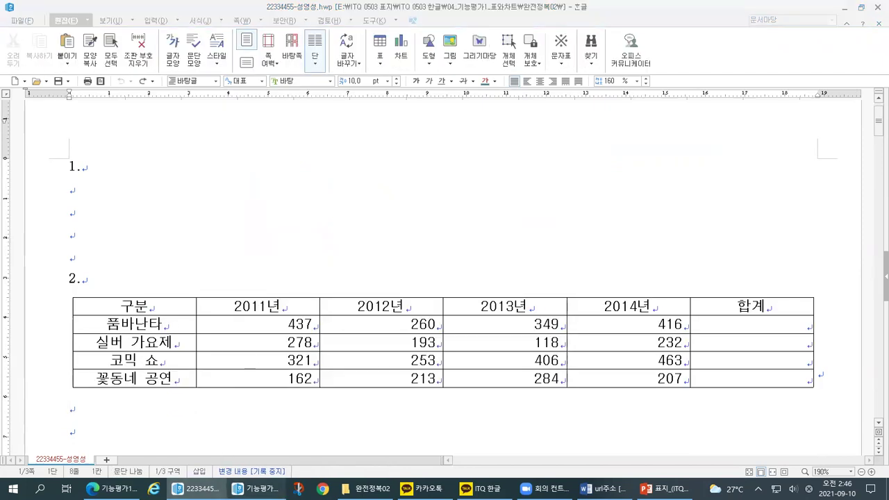
# Switch to the task document and examine the table's alignment conditions for text and numbers.
pyautogui.click(257, 489)
pyautogui.scroll(3, 125, 206)
pyautogui.moveTo(125, 205); pyautogui.dragTo(445, 206)
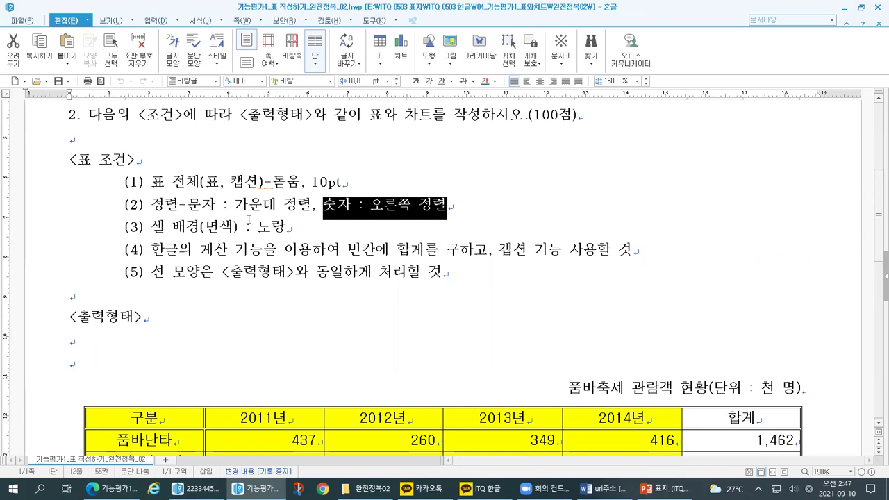
# Select the sample table's header row and first-column text cells together to examine their centre alignment.
pyautogui.scroll(-2, 162, 318)
pyautogui.scroll(-2, 162, 318)
pyautogui.moveTo(144, 291); pyautogui.dragTo(144, 380)
pyautogui.moveTo(149, 291); pyautogui.dragTo(278, 292)
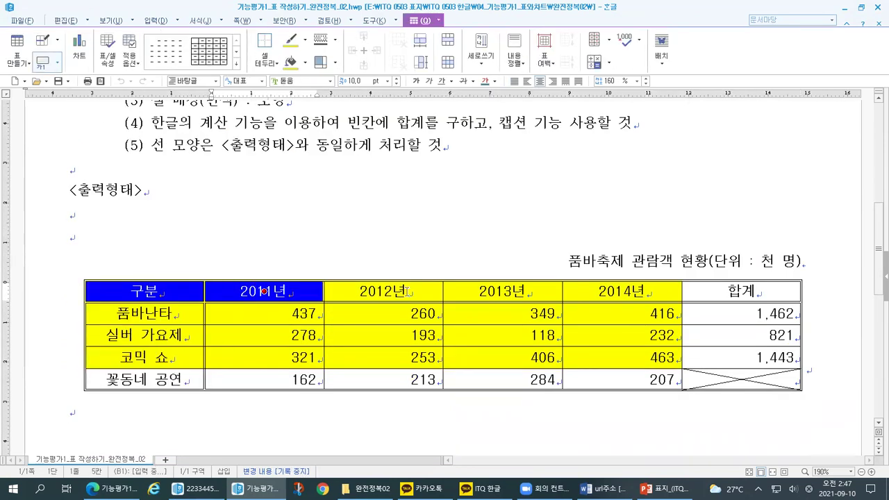
pyautogui.moveTo(185, 313); pyautogui.dragTo(185, 379)
pyautogui.keyDown('ctrl'); pyautogui.click(185, 297); pyautogui.keyUp('ctrl')
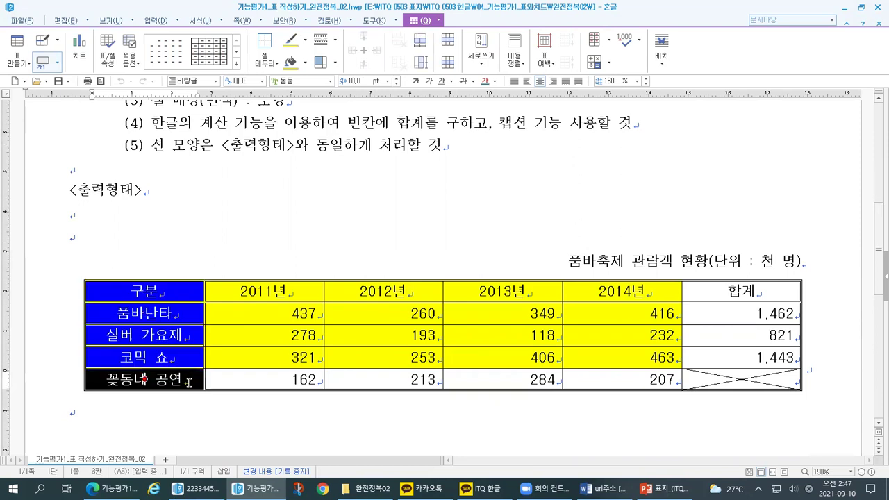
pyautogui.keyDown('ctrl'); pyautogui.click(264, 292); pyautogui.keyUp('ctrl')
pyautogui.keyDown('ctrl'); pyautogui.click(511, 290); pyautogui.keyUp('ctrl')
pyautogui.keyDown('ctrl'); pyautogui.click(407, 290); pyautogui.keyUp('ctrl')
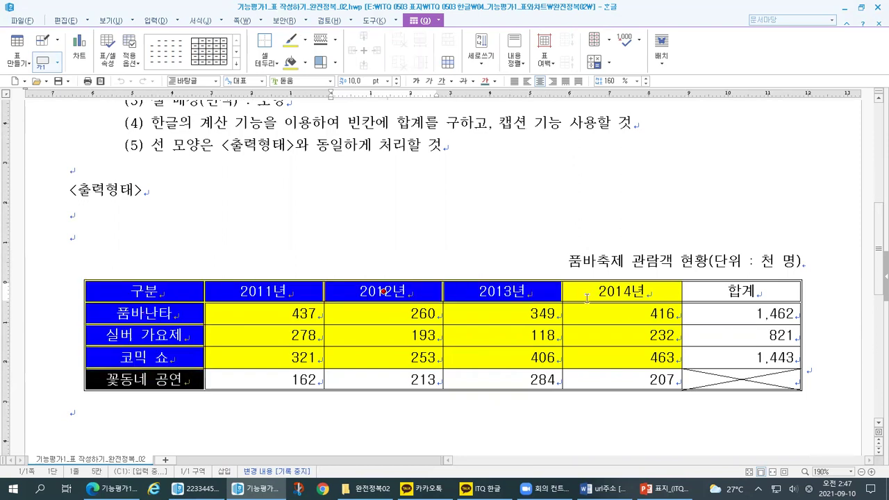
pyautogui.keyDown('ctrl'); pyautogui.click(587, 295); pyautogui.keyUp('ctrl')
pyautogui.keyDown('ctrl'); pyautogui.click(743, 292); pyautogui.keyUp('ctrl')
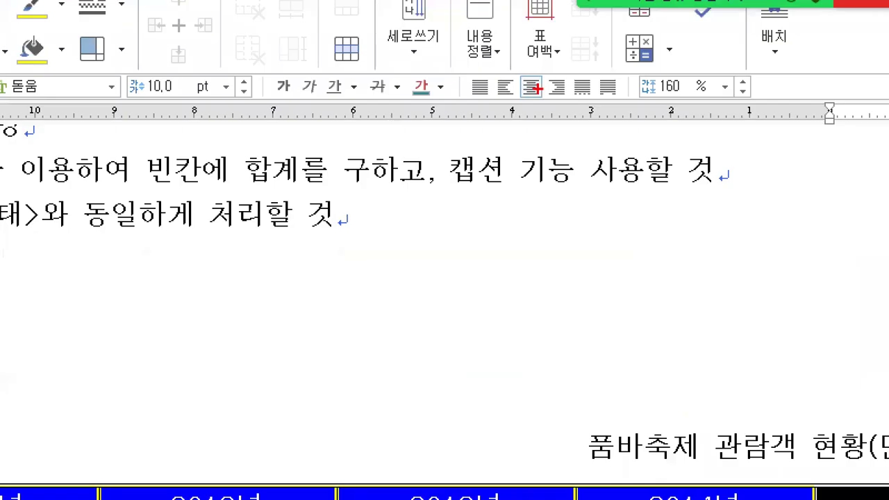
pyautogui.moveTo(538, 89)
pyautogui.mouseDown()
pyautogui.moveTo(522, 109)
pyautogui.moveTo(545, 59)
pyautogui.moveTo(517, 123)
pyautogui.mouseUp()
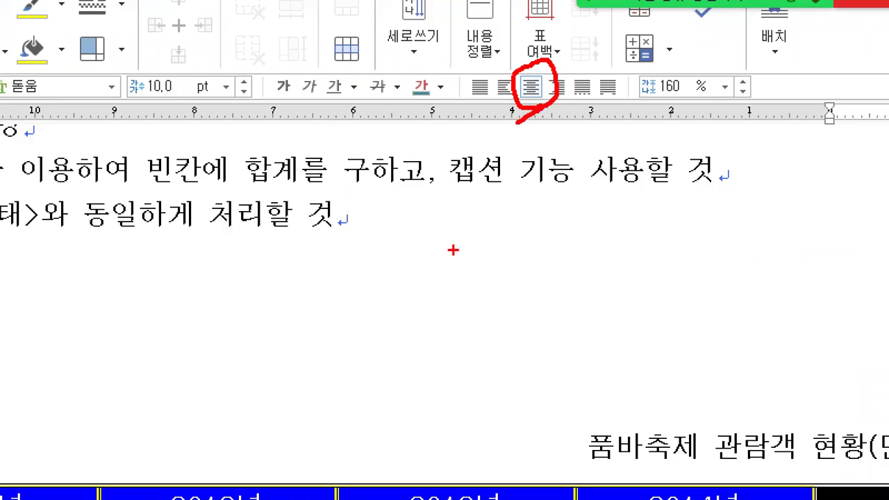
# Select the sample table's numeric cells from the 2011년 column through the 합계 column to examine their right alignment.
pyautogui.press('Escape')
pyautogui.moveTo(285, 314); pyautogui.dragTo(695, 381)
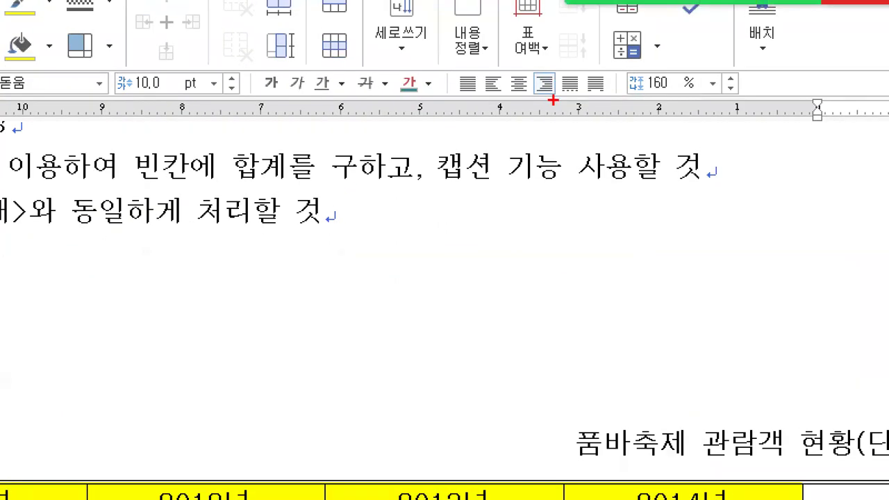
pyautogui.moveTo(553, 100)
pyautogui.mouseDown()
pyautogui.moveTo(537, 97)
pyautogui.moveTo(562, 69)
pyautogui.moveTo(563, 101)
pyautogui.mouseUp()
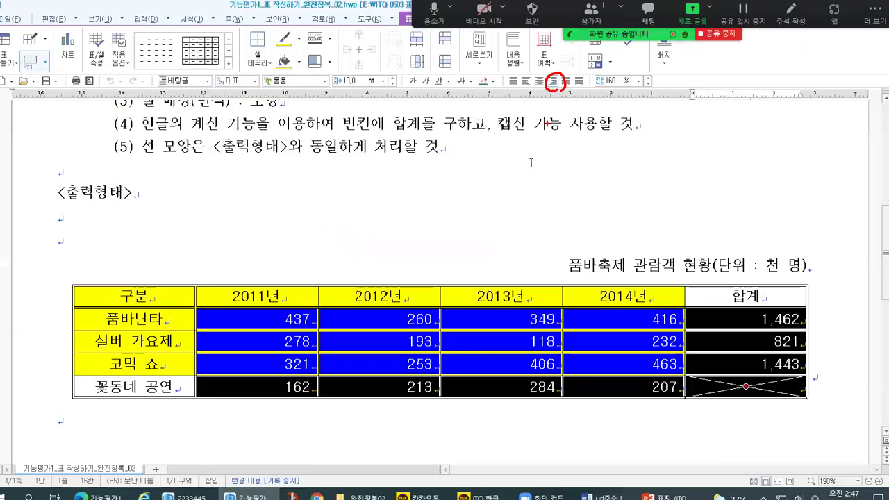
# Switch to the task PDF in Edge and examine the caption text above the sample table.
pyautogui.click(218, 479)
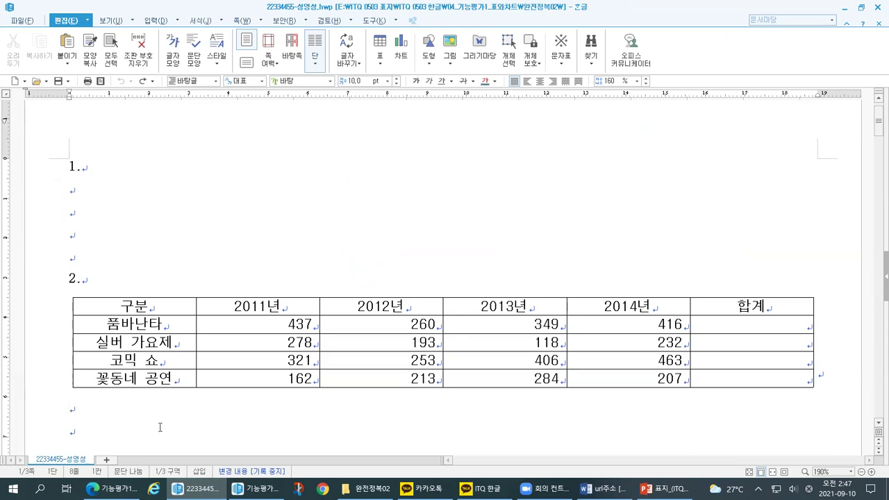
pyautogui.click(111, 489)
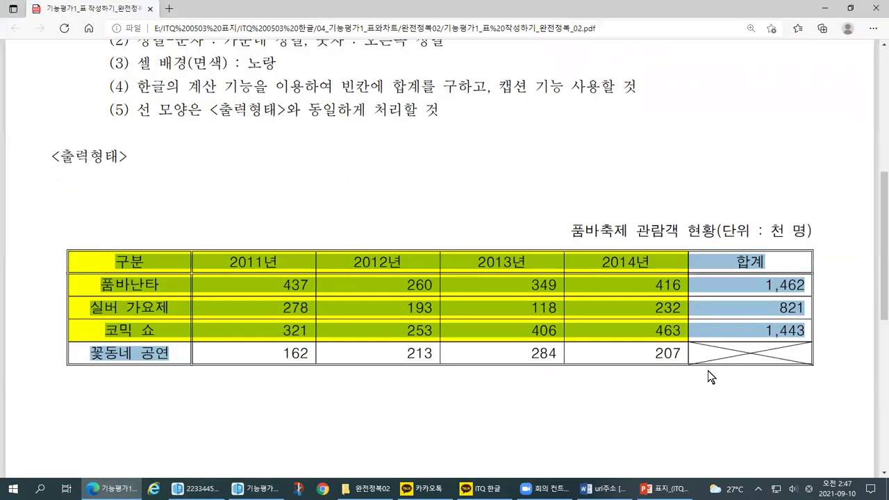
pyautogui.click(721, 240)
pyautogui.moveTo(571, 233); pyautogui.dragTo(813, 231)
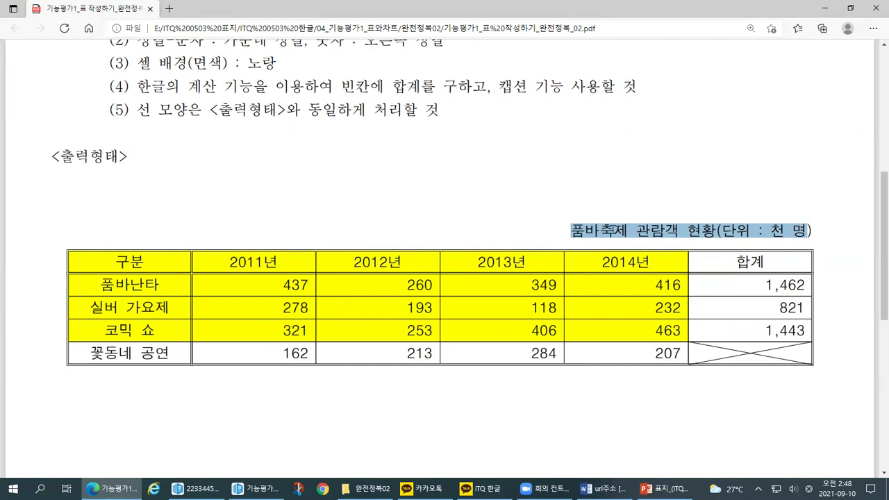
# Return to the answer document and place the cursor in the 합계 cell of the table's 품바난타 row.
pyautogui.hotkey('alt', 'Tab')
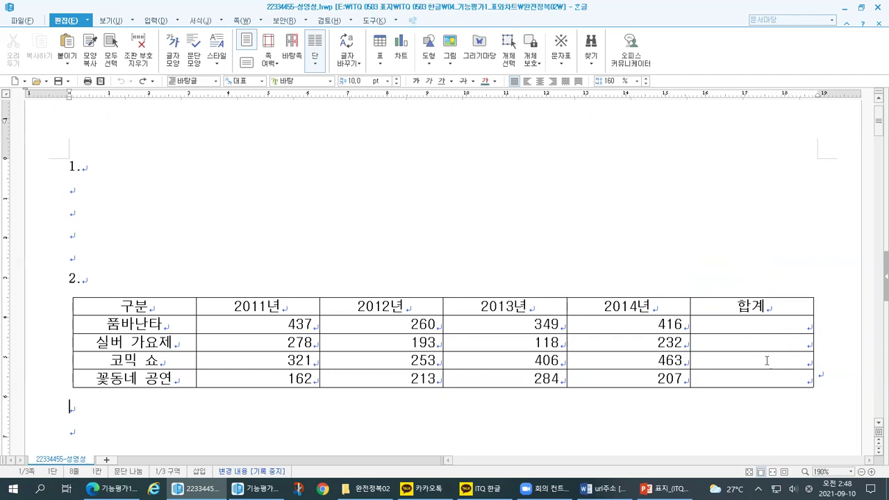
pyautogui.click(759, 326)
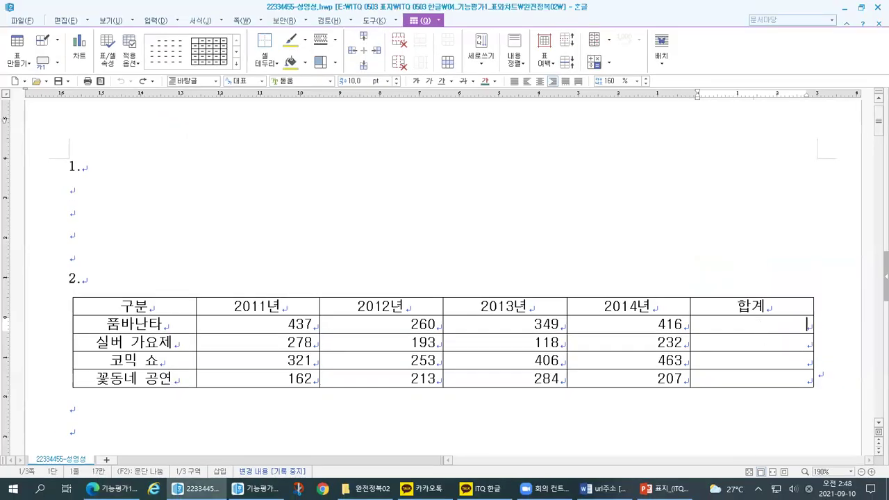
pyautogui.moveTo(388, 287); pyautogui.dragTo(830, 285)
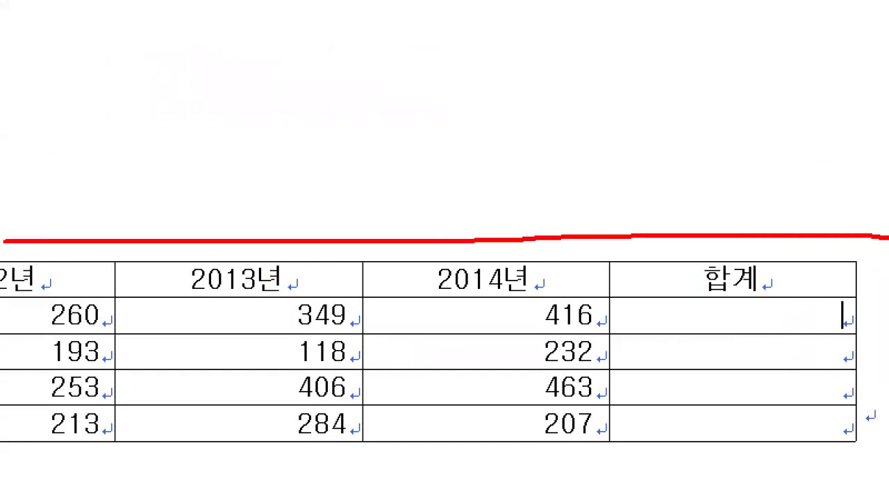
pyautogui.moveTo(888, 238)
pyautogui.mouseDown()
pyautogui.moveTo(874, 463)
pyautogui.moveTo(1, 462)
pyautogui.mouseUp()
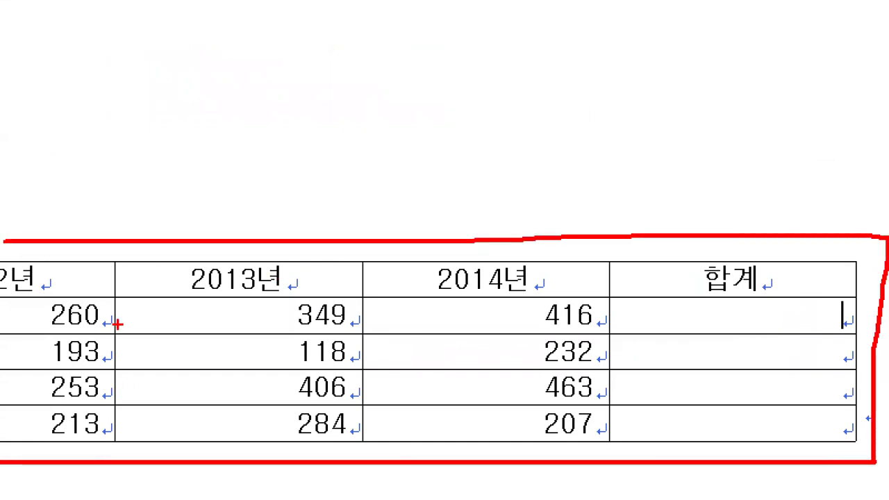
pyautogui.moveTo(150, 313); pyautogui.dragTo(186, 306)
pyautogui.moveTo(397, 318); pyautogui.dragTo(461, 295)
pyautogui.moveTo(486, 340); pyautogui.dragTo(514, 339)
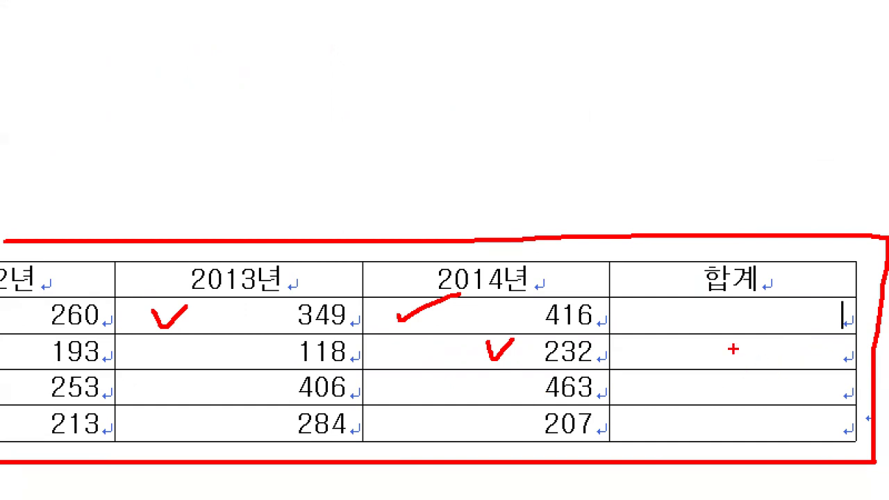
pyautogui.moveTo(851, 322)
pyautogui.mouseDown()
pyautogui.moveTo(842, 339)
pyautogui.moveTo(834, 296)
pyautogui.moveTo(859, 321)
pyautogui.moveTo(852, 342)
pyautogui.mouseUp()
pyautogui.moveTo(824, 308)
pyautogui.mouseDown()
pyautogui.moveTo(828, 332)
pyautogui.moveTo(840, 312)
pyautogui.mouseUp()
pyautogui.moveTo(678, 310)
pyautogui.mouseDown()
pyautogui.moveTo(681, 323)
pyautogui.moveTo(690, 310)
pyautogui.mouseUp()
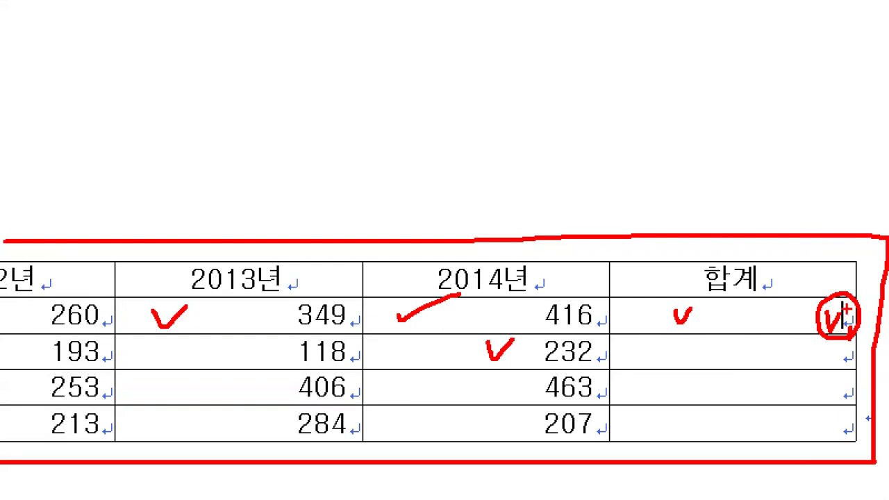
pyautogui.press('Escape')
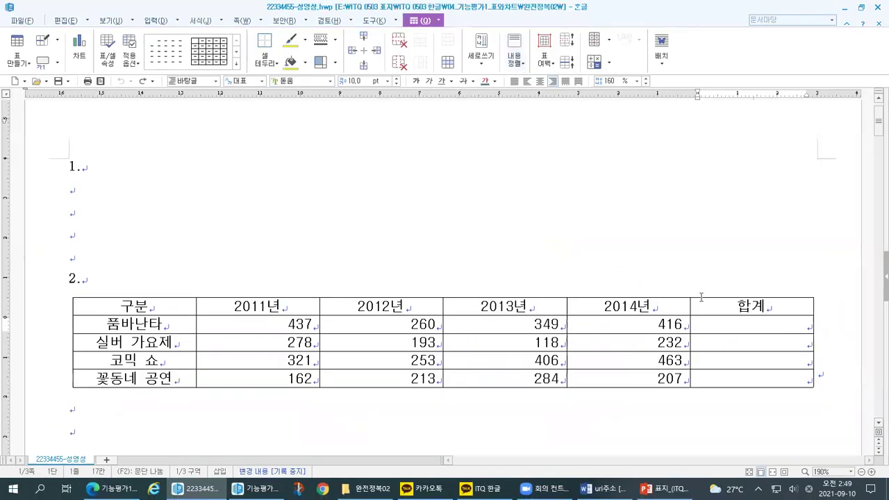
pyautogui.hotkey('ctrl', '1')
pyautogui.click(693, 40)
pyautogui.moveTo(651, 51)
pyautogui.mouseDown()
pyautogui.moveTo(634, 19)
pyautogui.moveTo(688, 47)
pyautogui.moveTo(646, 62)
pyautogui.mouseUp()
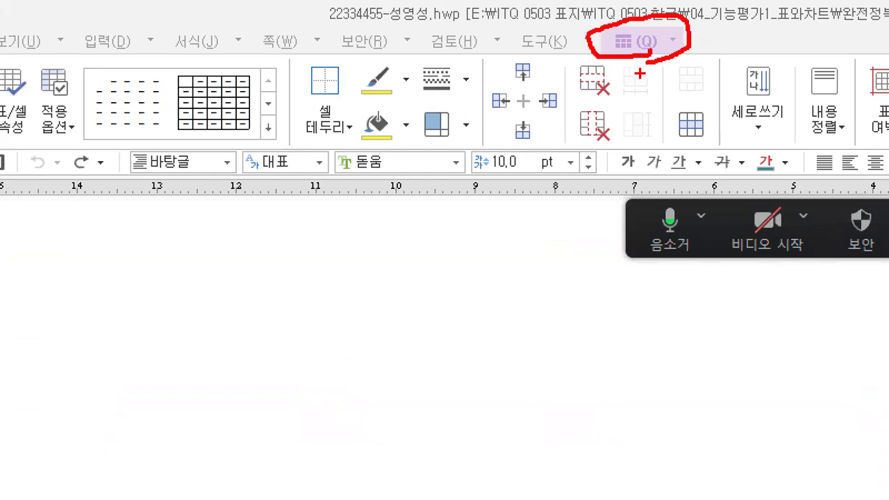
pyautogui.press('Escape')
pyautogui.hotkey('ctrl', '1')
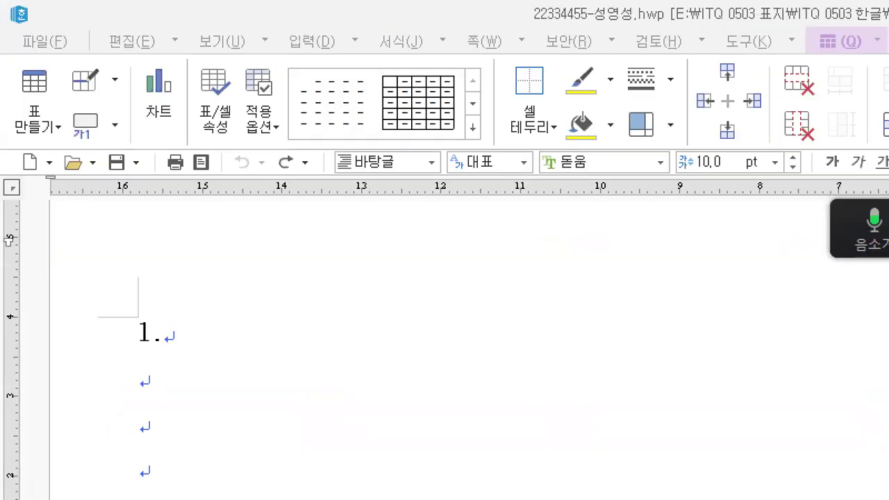
pyautogui.moveTo(93, 142)
pyautogui.mouseDown()
pyautogui.moveTo(79, 142)
pyautogui.moveTo(69, 100)
pyautogui.moveTo(124, 115)
pyautogui.moveTo(92, 138)
pyautogui.mouseUp()
pyautogui.moveTo(502, 6); pyautogui.dragTo(517, 9)
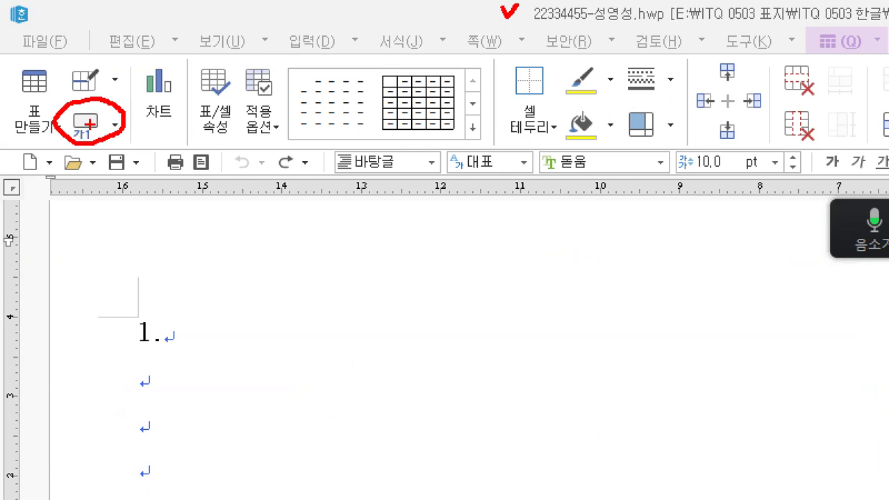
# Examine the caption position choices for the visitor table, in particular the 위 option.
pyautogui.moveTo(81, 110)
pyautogui.mouseDown()
pyautogui.moveTo(85, 117)
pyautogui.moveTo(92, 109)
pyautogui.moveTo(85, 135)
pyautogui.mouseUp()
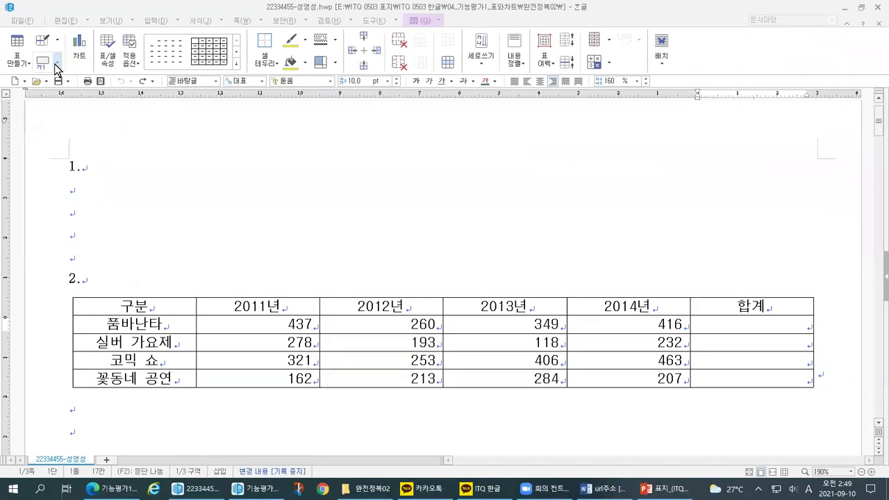
pyautogui.click(57, 64)
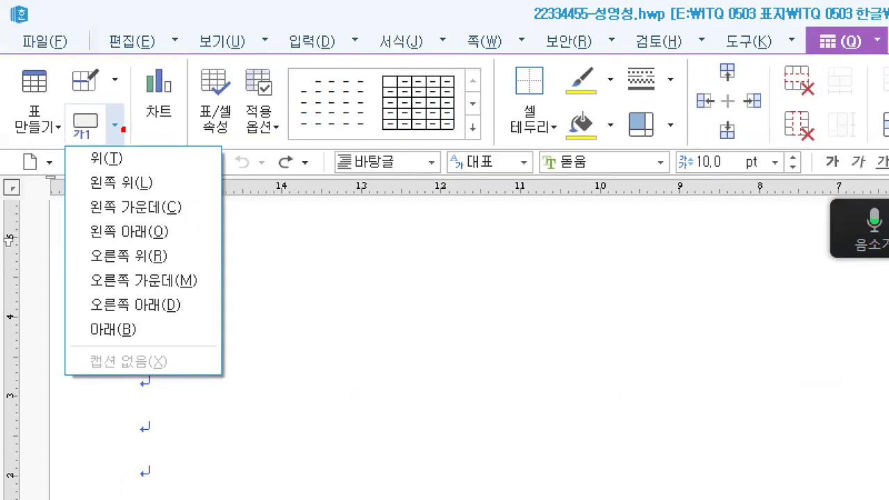
pyautogui.moveTo(122, 129)
pyautogui.mouseDown()
pyautogui.moveTo(103, 113)
pyautogui.moveTo(122, 127)
pyautogui.moveTo(115, 136)
pyautogui.mouseUp()
pyautogui.moveTo(80, 168)
pyautogui.mouseDown()
pyautogui.moveTo(111, 169)
pyautogui.moveTo(133, 148)
pyautogui.moveTo(82, 146)
pyautogui.moveTo(79, 174)
pyautogui.mouseUp()
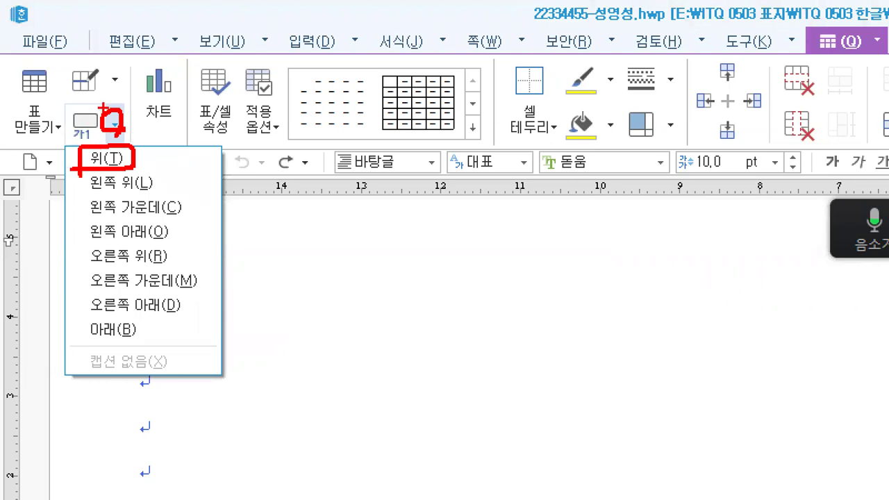
pyautogui.moveTo(102, 102); pyautogui.dragTo(114, 92)
pyautogui.moveTo(69, 152); pyautogui.dragTo(78, 148)
pyautogui.press('Escape')
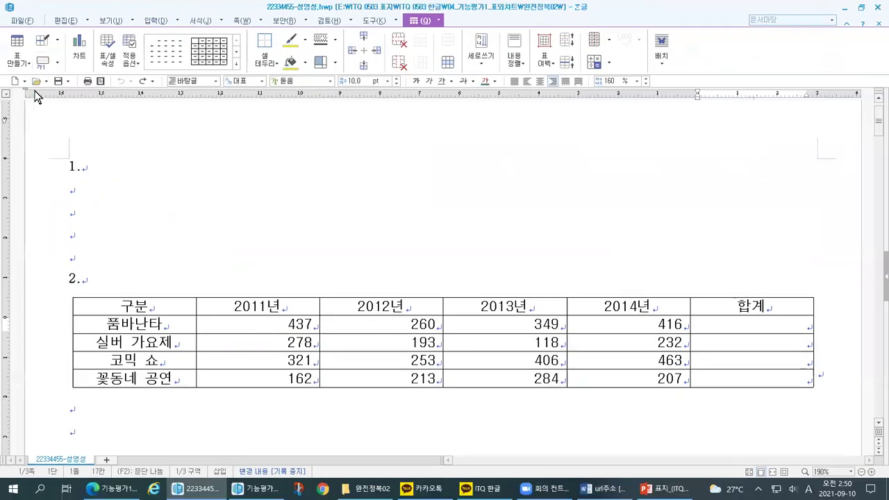
# Try placing a caption above the visitor table, undo it, and examine the space above the table.
pyautogui.click(57, 65)
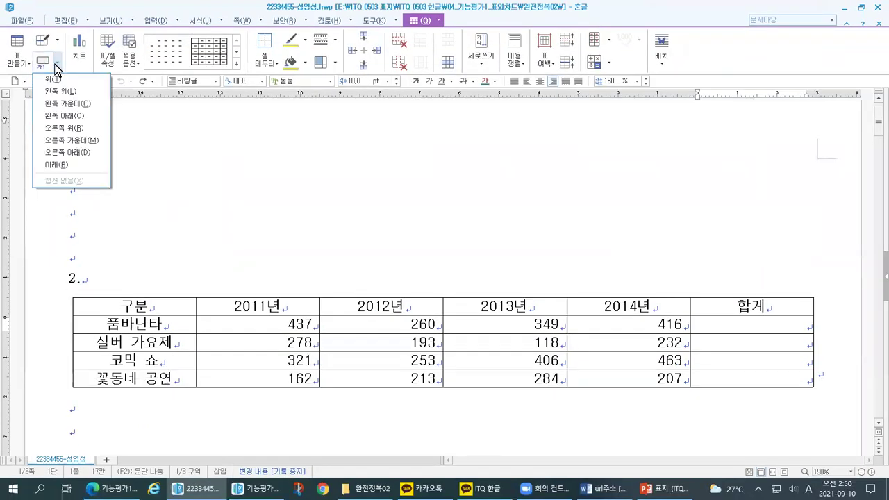
pyautogui.click(55, 81)
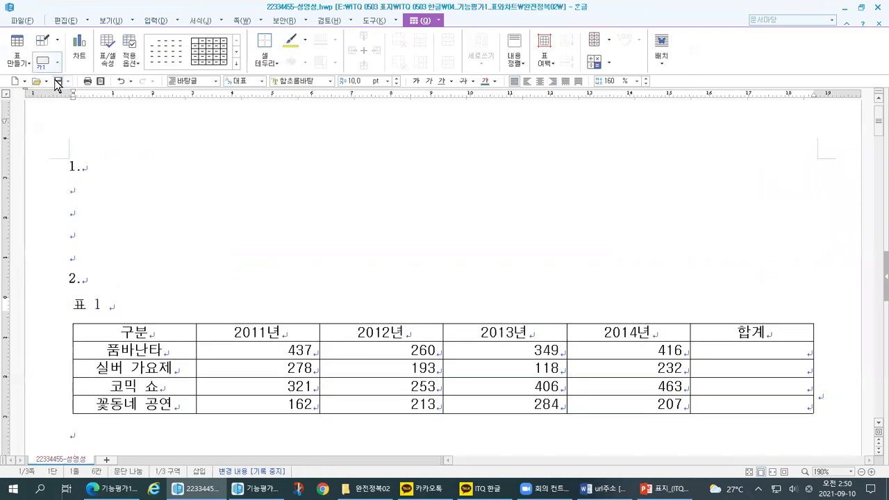
pyautogui.hotkey('ctrl', 'z')
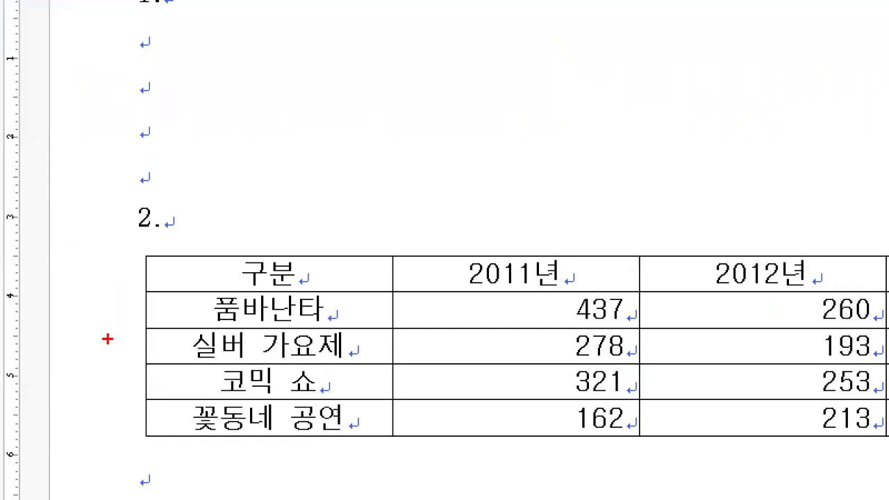
pyautogui.moveTo(142, 223)
pyautogui.mouseDown()
pyautogui.moveTo(222, 252)
pyautogui.moveTo(130, 222)
pyautogui.mouseUp()
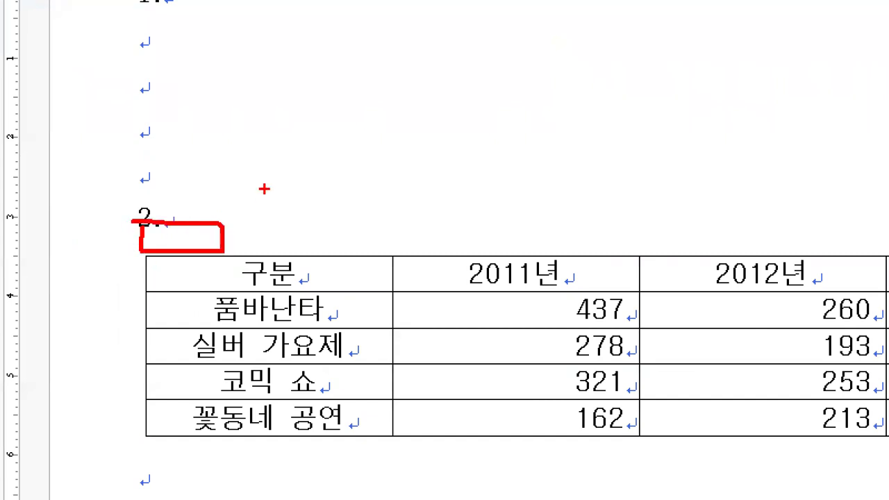
pyautogui.press('Escape')
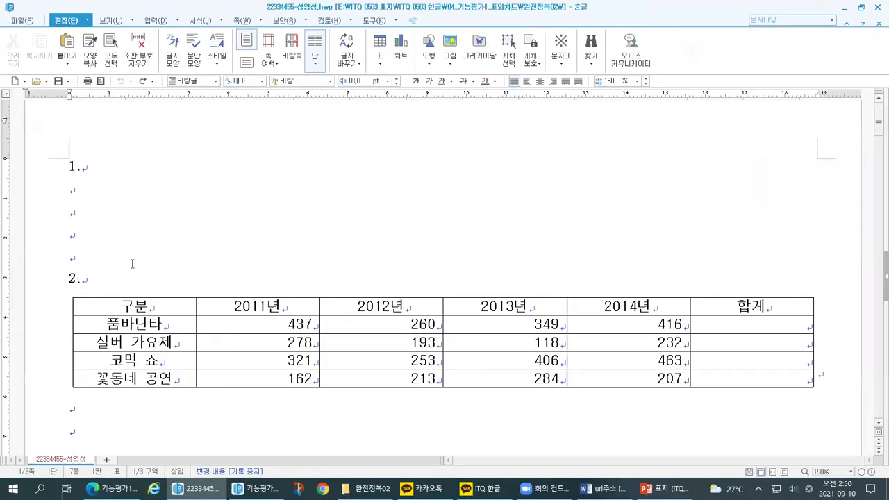
pyautogui.press('Delete')
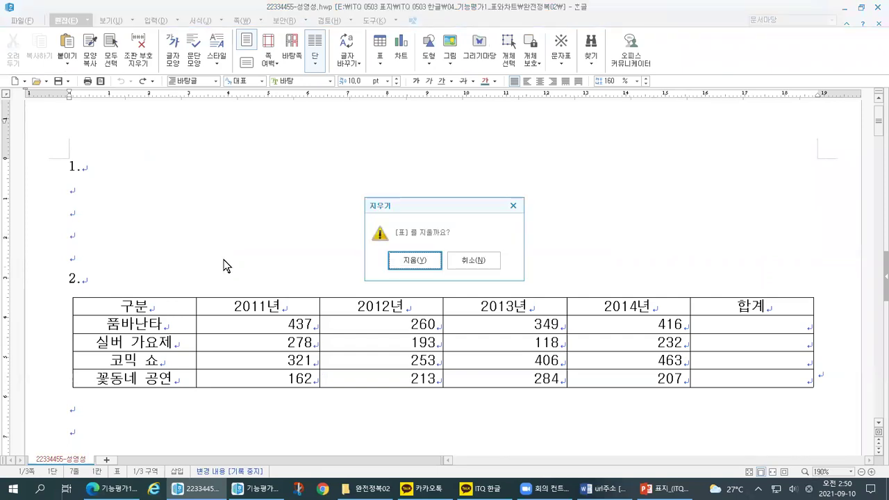
pyautogui.press('Escape')
pyautogui.click(430, 306)
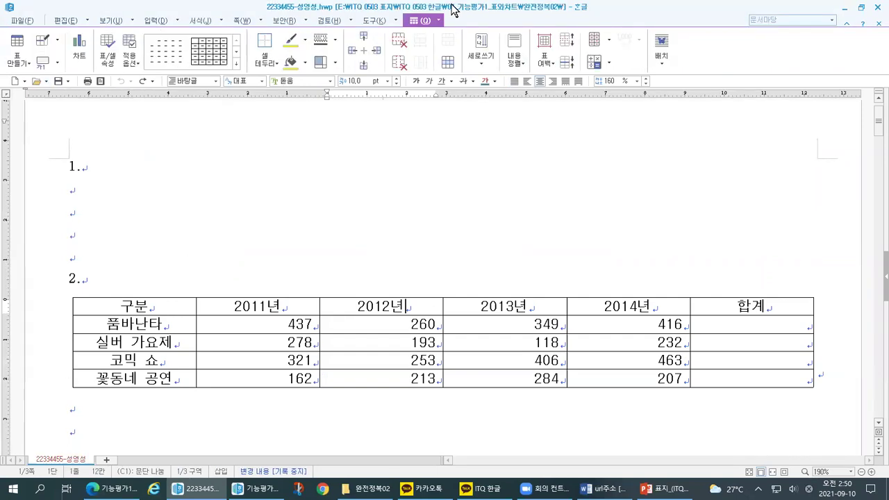
pyautogui.click(57, 62)
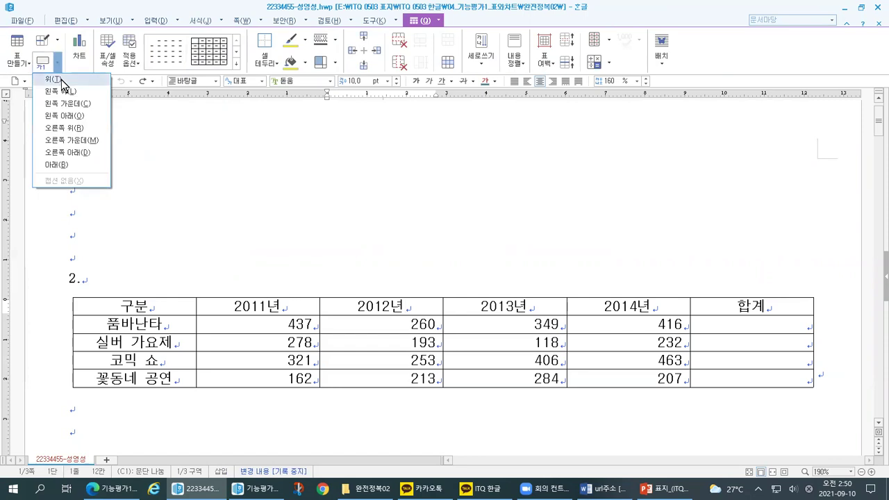
pyautogui.click(63, 82)
pyautogui.hotkey('ctrl', 'z')
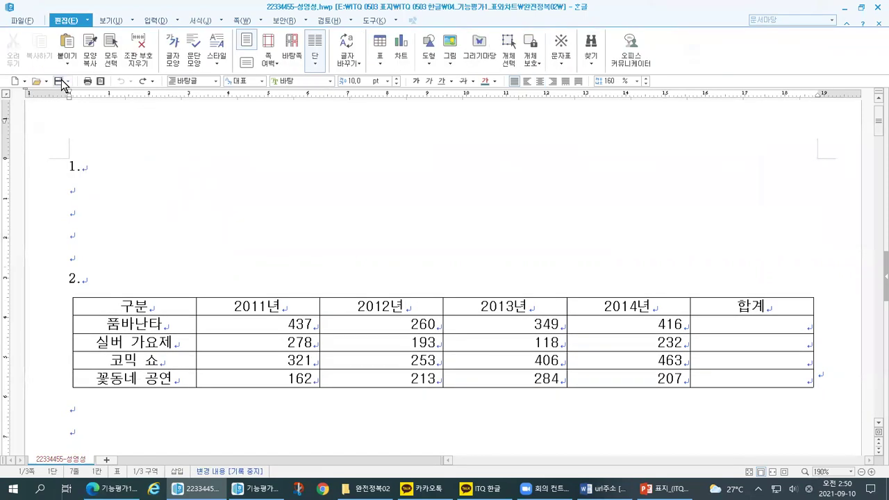
pyautogui.click(61, 79)
pyautogui.press('Return')
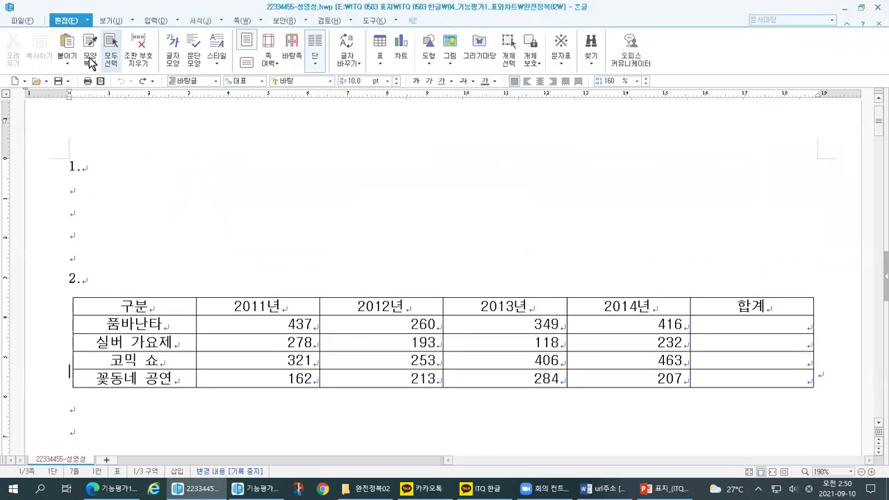
# Insert a caption above the visitor table using the 위 position.
pyautogui.click(375, 340)
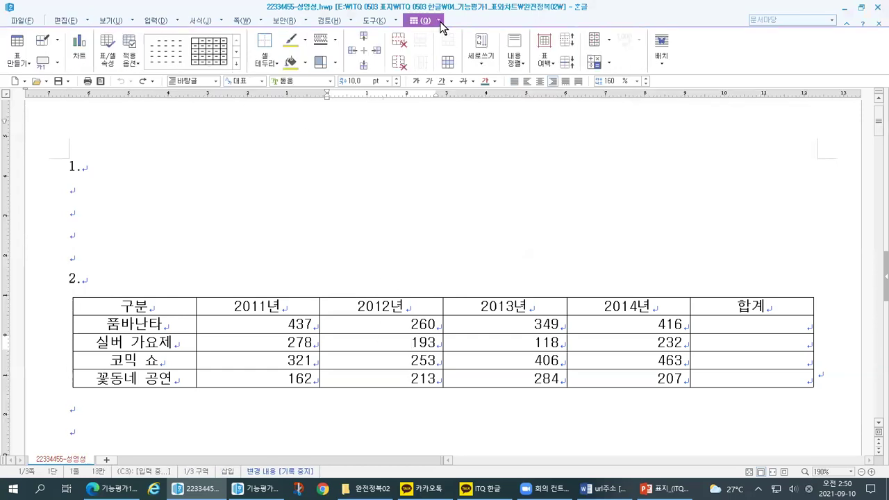
pyautogui.click(66, 82)
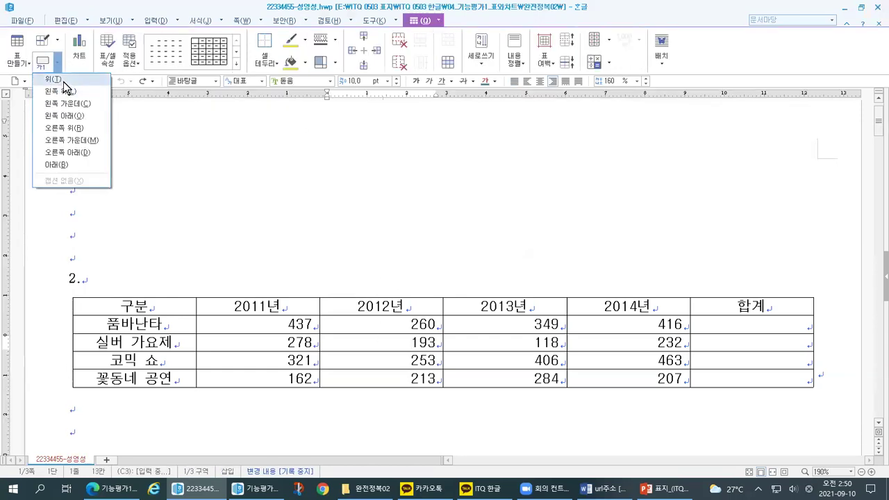
pyautogui.click(65, 84)
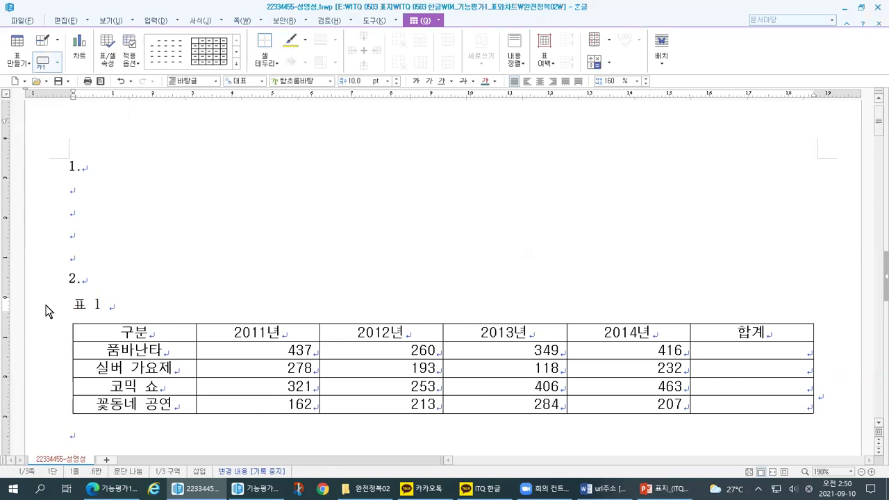
# Examine the default 표 1 text of the caption above the visitor table.
pyautogui.hotkey('ctrl', '1')
pyautogui.click(26, 314)
pyautogui.moveTo(139, 292); pyautogui.dragTo(210, 285)
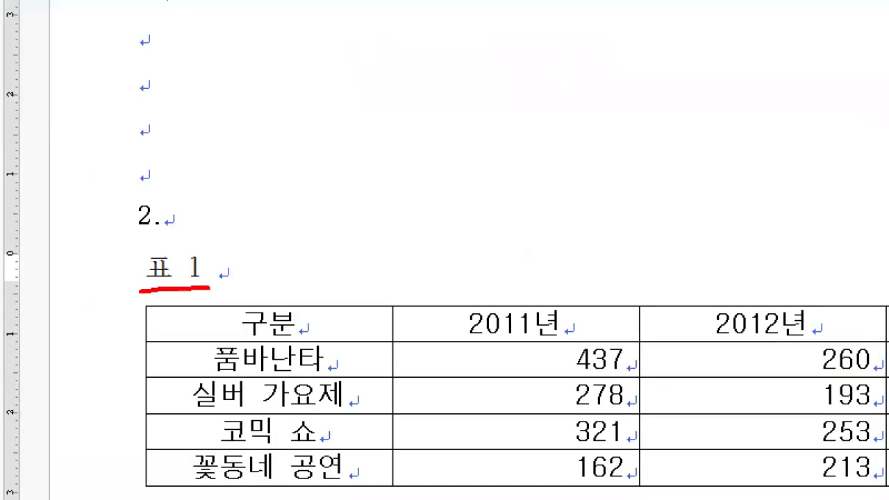
pyautogui.moveTo(136, 252); pyautogui.dragTo(135, 285)
pyautogui.moveTo(136, 274)
pyautogui.mouseDown()
pyautogui.moveTo(136, 250)
pyautogui.moveTo(199, 245)
pyautogui.moveTo(212, 292)
pyautogui.mouseUp()
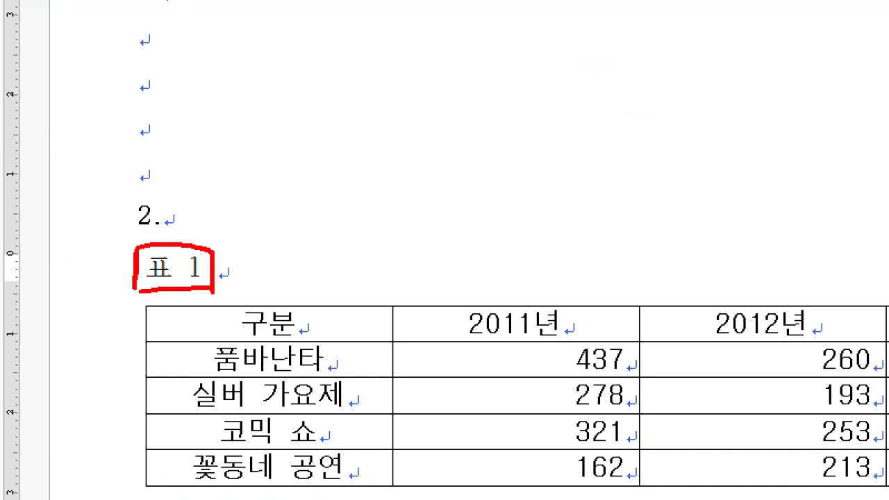
pyautogui.moveTo(220, 241); pyautogui.dragTo(292, 209)
pyautogui.moveTo(224, 224)
pyautogui.mouseDown()
pyautogui.moveTo(210, 243)
pyautogui.moveTo(242, 255)
pyautogui.mouseUp()
pyautogui.press('Escape')
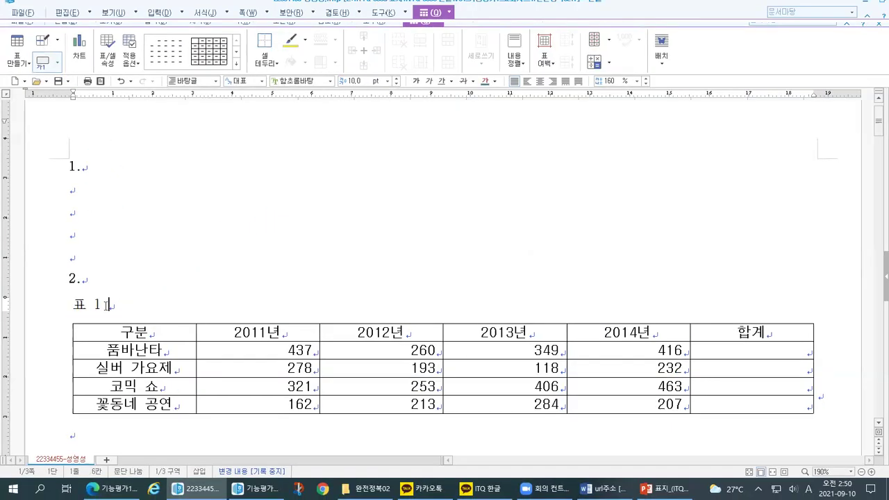
# Examine the cursor position at the end of the 표 1 caption text.
pyautogui.hotkey('ctrl', '1')
pyautogui.click(55, 316)
pyautogui.moveTo(209, 313); pyautogui.dragTo(227, 313)
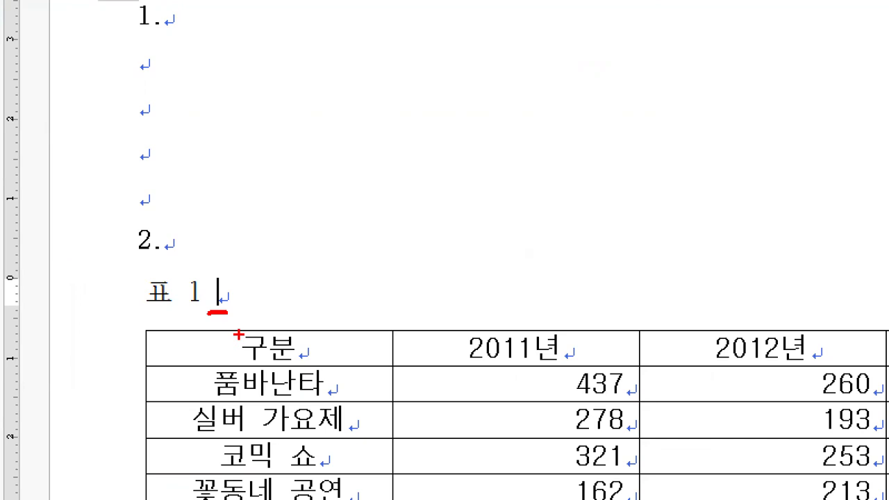
pyautogui.moveTo(148, 314)
pyautogui.mouseDown()
pyautogui.moveTo(208, 314)
pyautogui.moveTo(206, 271)
pyautogui.moveTo(141, 282)
pyautogui.moveTo(146, 319)
pyautogui.mouseUp()
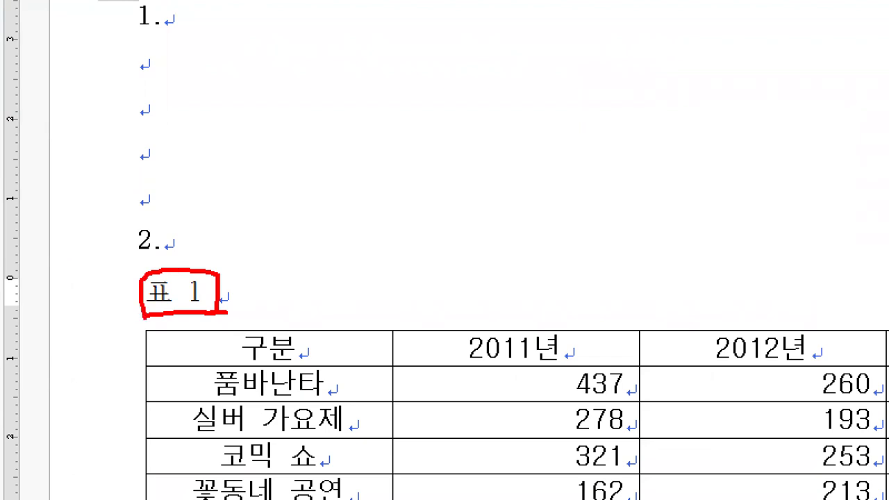
pyautogui.press('Escape')
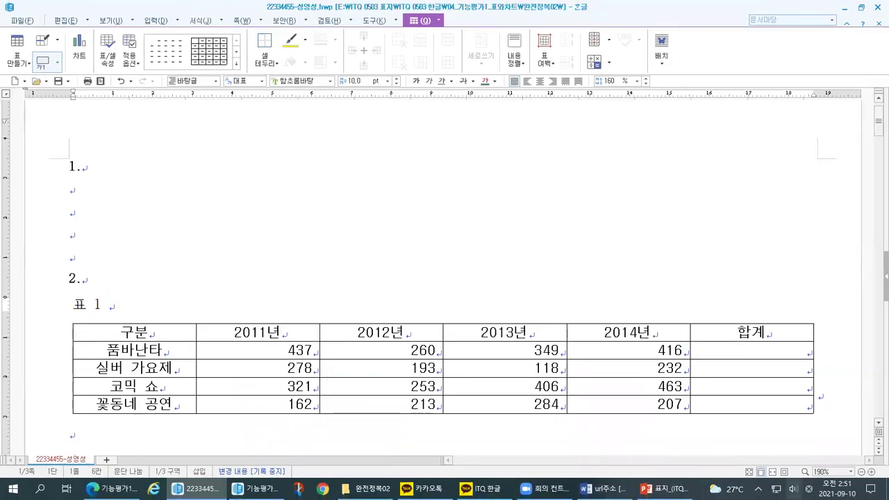
# Go to the desktop, open the instructor's personal folder, and view the 키보드 picture in 알씨.
pyautogui.click(887, 489)
pyautogui.doubleClick(826, 212)
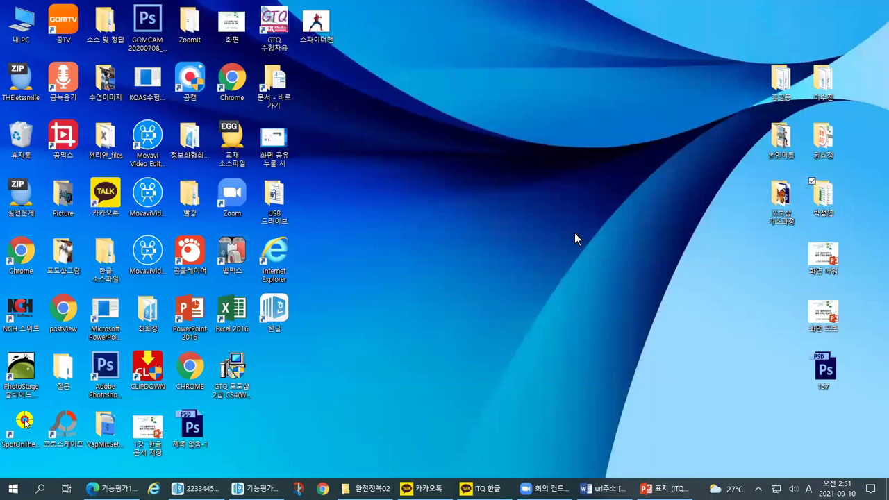
pyautogui.click(249, 218)
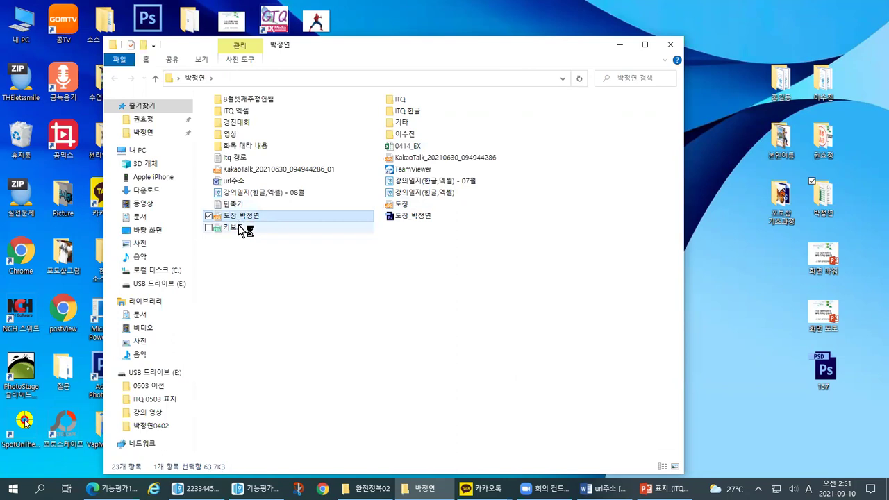
pyautogui.click(244, 230)
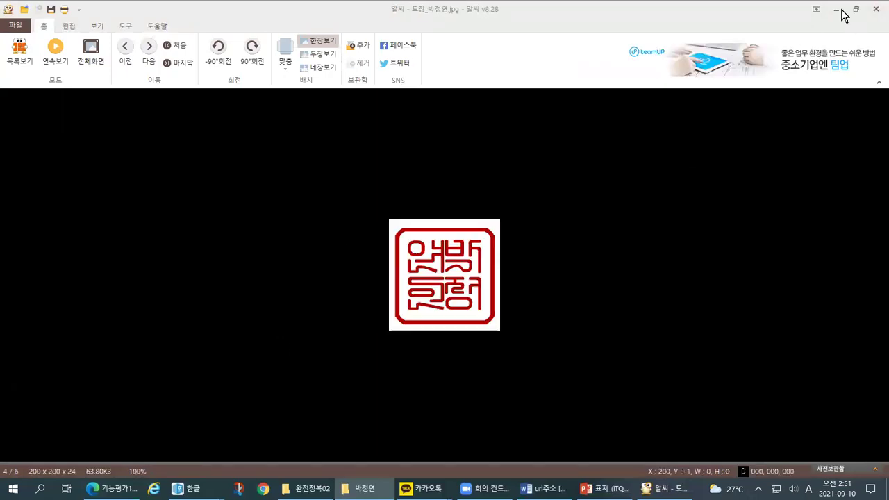
pyautogui.click(875, 10)
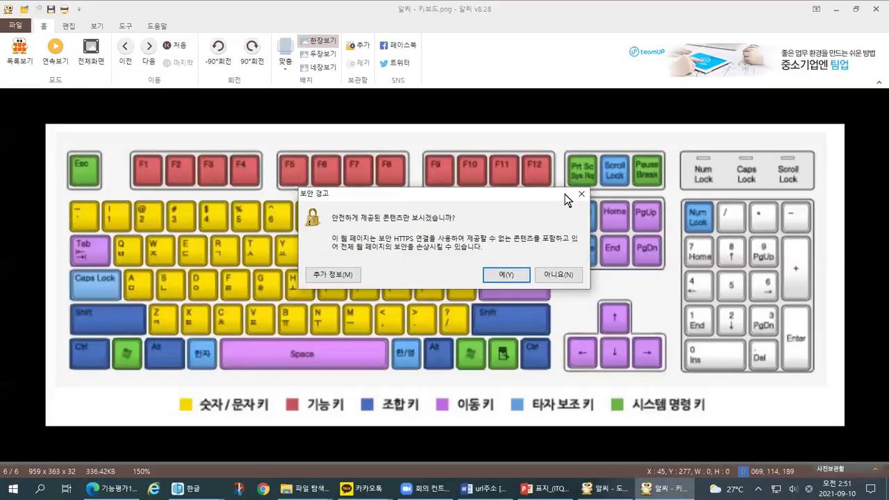
pyautogui.click(582, 194)
# Examine the locations of the Backspace and Delete keys in the keyboard picture.
pyautogui.hotkey('ctrl', '1')
pyautogui.click(629, 267)
pyautogui.moveTo(472, 209)
pyautogui.mouseDown()
pyautogui.moveTo(425, 213)
pyautogui.moveTo(450, 126)
pyautogui.moveTo(495, 198)
pyautogui.moveTo(476, 209)
pyautogui.mouseUp()
pyautogui.moveTo(547, 278)
pyautogui.mouseDown()
pyautogui.moveTo(540, 186)
pyautogui.moveTo(547, 273)
pyautogui.moveTo(536, 276)
pyautogui.mouseUp()
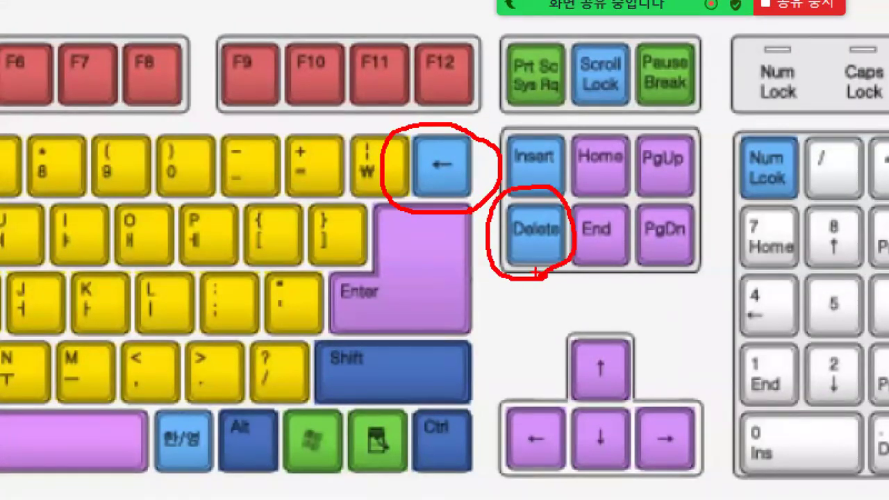
pyautogui.press('Escape')
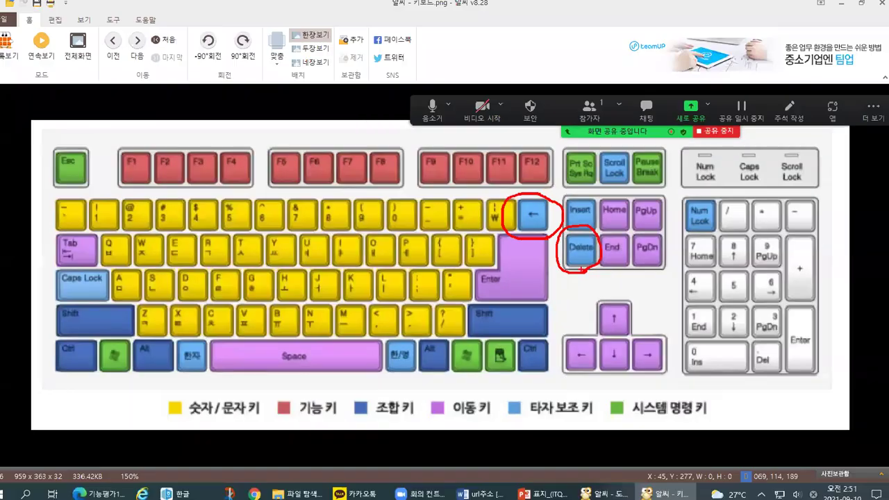
# Switch back to the answer document in 한글 and examine the cursor after the 표 1 caption.
pyautogui.hotkey('alt', 'Tab')
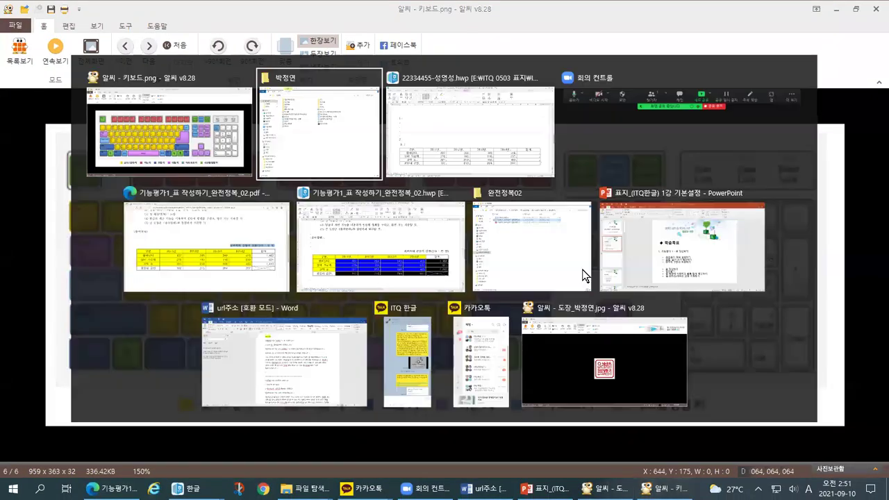
pyautogui.hotkey('alt', 'Tab')
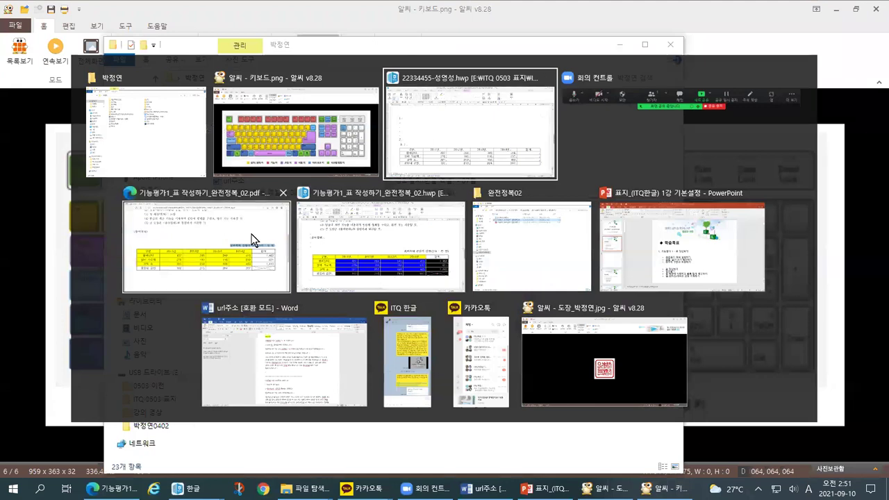
pyautogui.press('Escape')
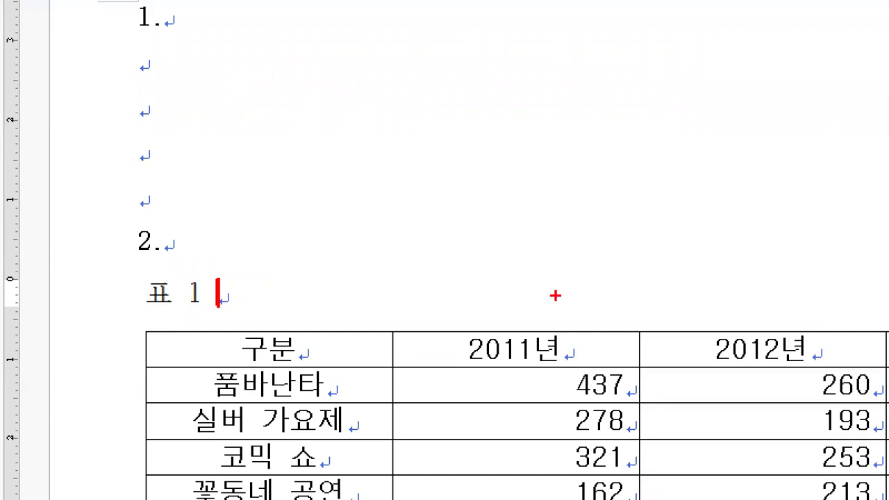
# Try to delete the automatic number in the 표 1 caption, examine the deletion confirmation, and cancel it.
pyautogui.press('BackSpace')
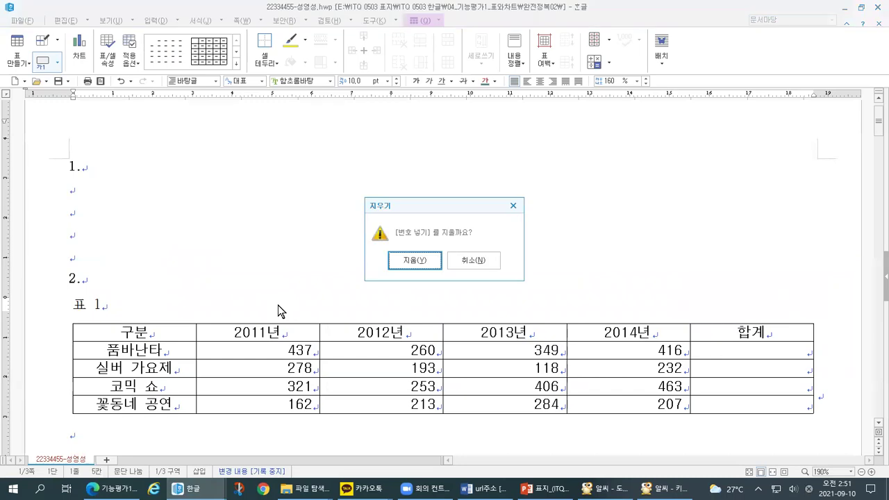
pyautogui.moveTo(356, 195)
pyautogui.mouseDown()
pyautogui.moveTo(362, 205)
pyautogui.moveTo(372, 190)
pyautogui.mouseUp()
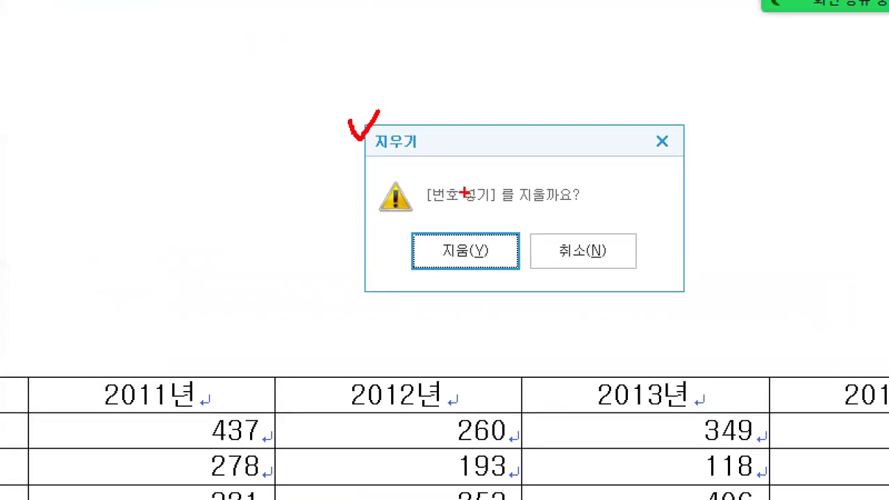
pyautogui.moveTo(421, 209); pyautogui.dragTo(504, 207)
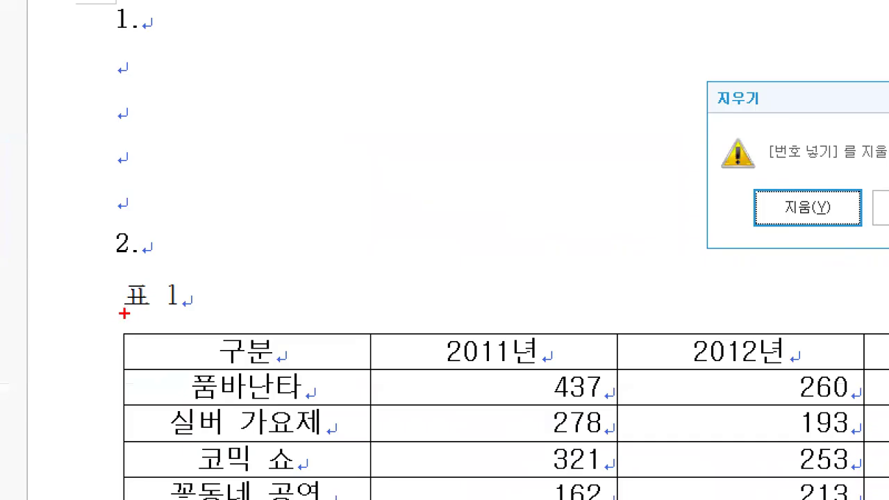
pyautogui.moveTo(120, 315); pyautogui.dragTo(173, 313)
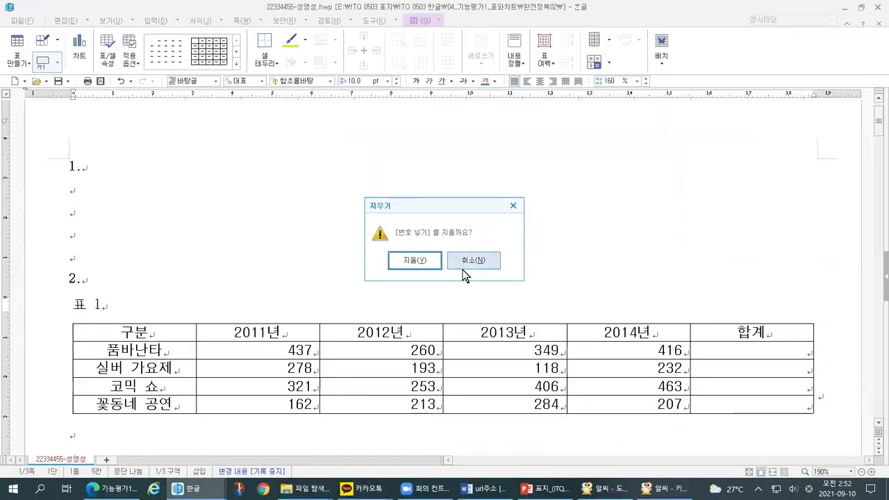
pyautogui.click(466, 267)
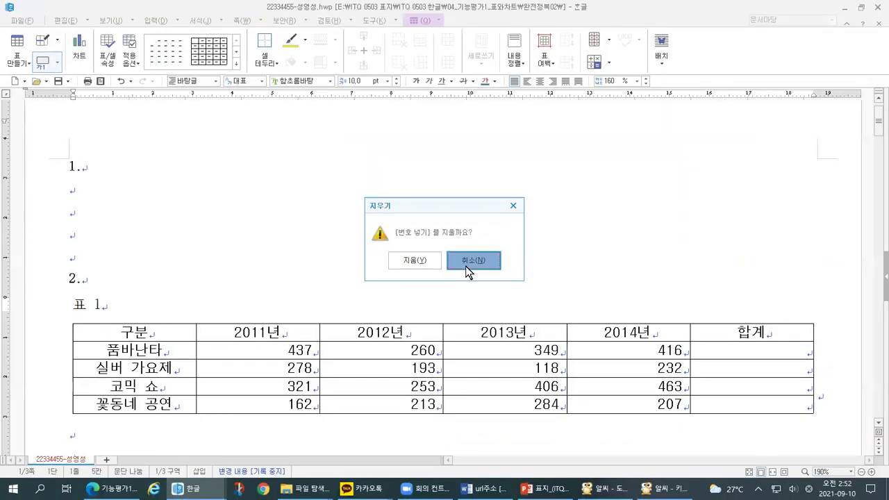
pyautogui.click(465, 266)
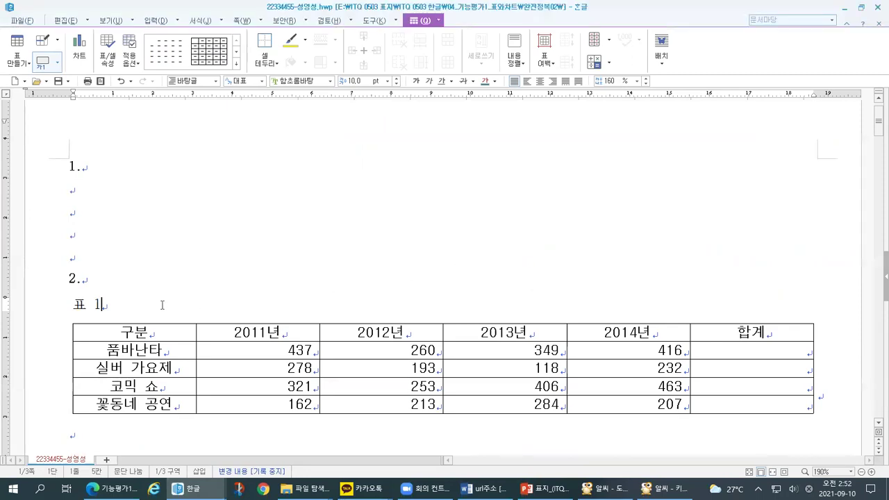
# Delete the whole 표 1 caption text as one selection and undo the deletion.
pyautogui.hotkey('shift', 'Left')
pyautogui.hotkey('shift', 'Left')
pyautogui.hotkey('shift', 'Left')
pyautogui.press('F12')
pyautogui.click(114, 307)
pyautogui.click(72, 306)
pyautogui.moveTo(118, 302); pyautogui.dragTo(75, 301)
pyautogui.click(103, 302)
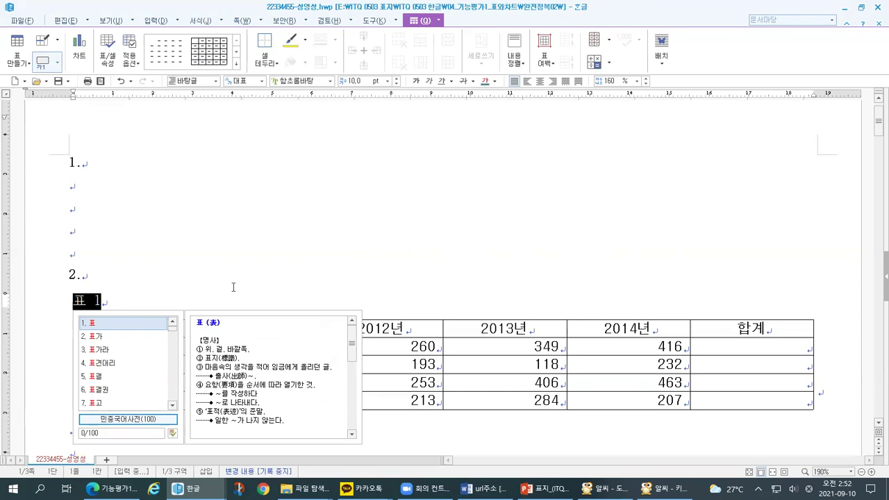
pyautogui.press('Insert')
pyautogui.press('Delete')
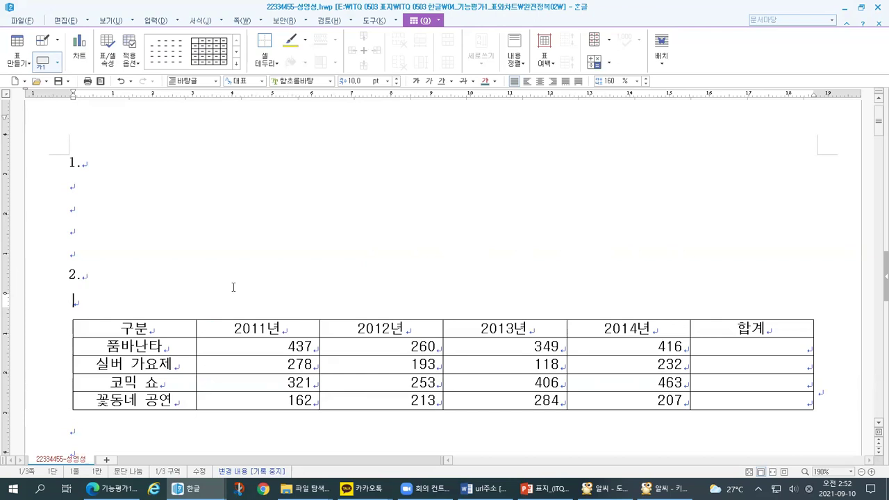
pyautogui.hotkey('ctrl', 'z')
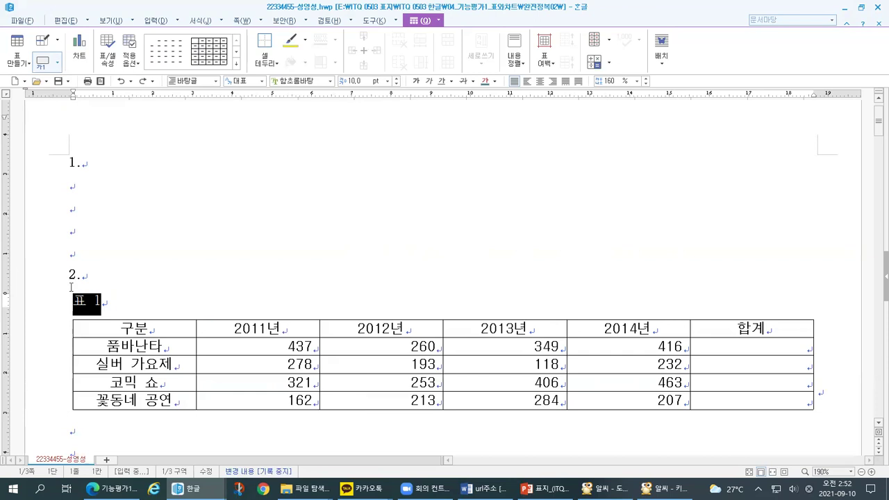
# Try overwriting the selected 표 1 caption with 미나어민어, undo it, and reselect the caption text without changing it.
pyautogui.write('미나어민어')
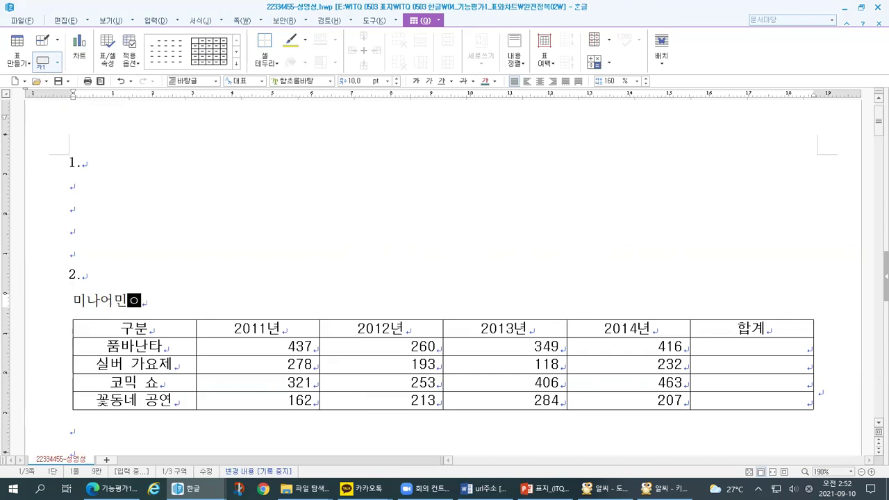
pyautogui.hotkey('ctrl', 'z')
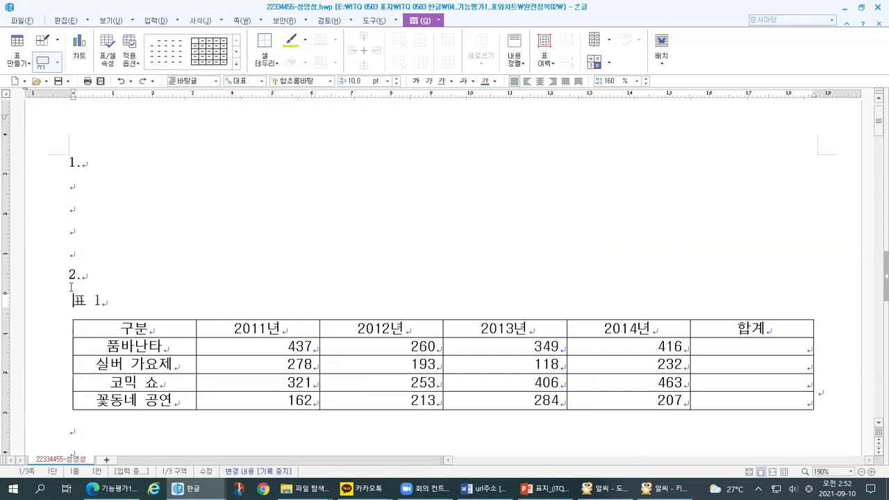
pyautogui.hotkey('shift', 'Right')
pyautogui.hotkey('shift', 'Right')
pyautogui.hotkey('shift', 'Right')
pyautogui.press('F12')
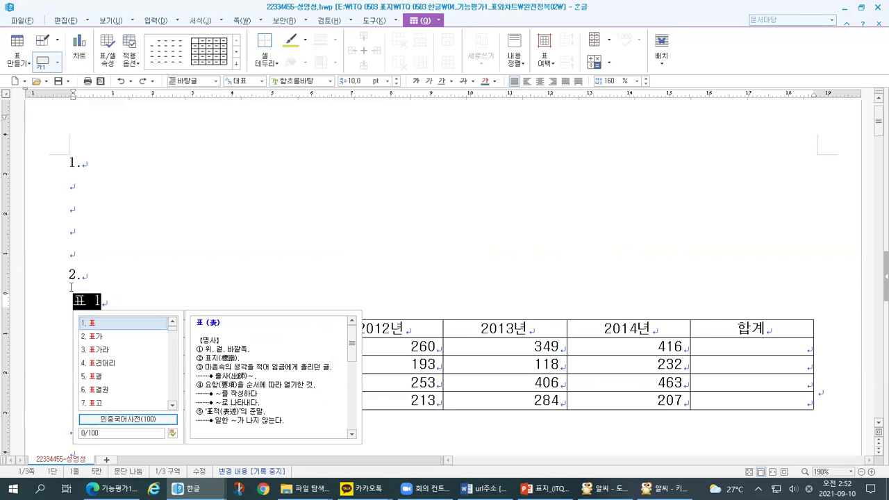
pyautogui.press('Escape')
pyautogui.press('Escape')
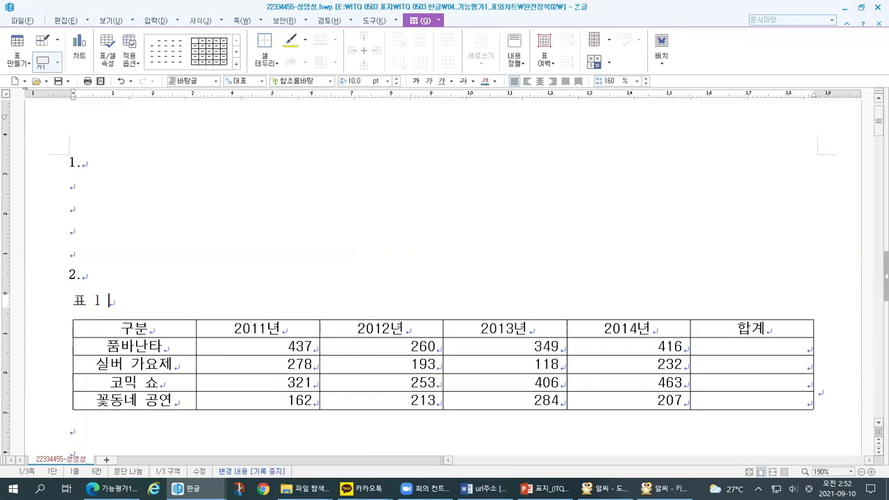
# Cancel the deletion of the number alone and delete the entire 표 1 caption text as one selection.
pyautogui.press('BackSpace')
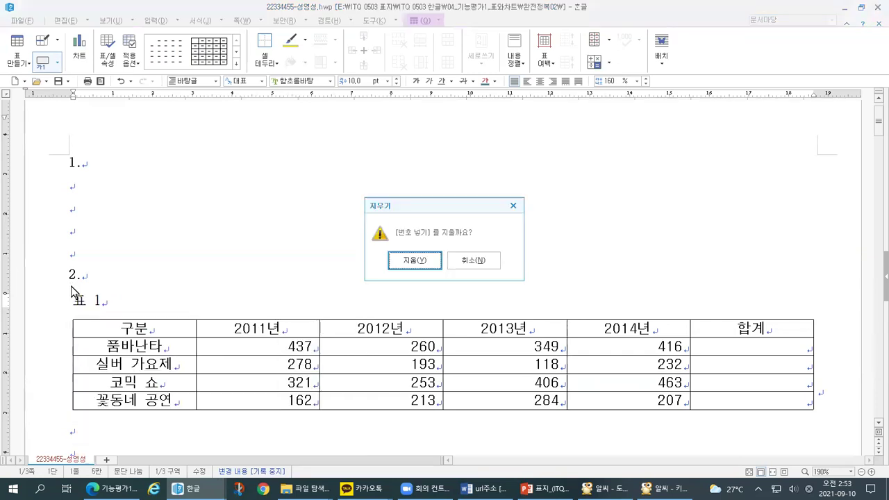
pyautogui.press('Escape')
pyautogui.hotkey('shift', 'Left')
pyautogui.hotkey('shift', 'Left')
pyautogui.hotkey('shift', 'Left')
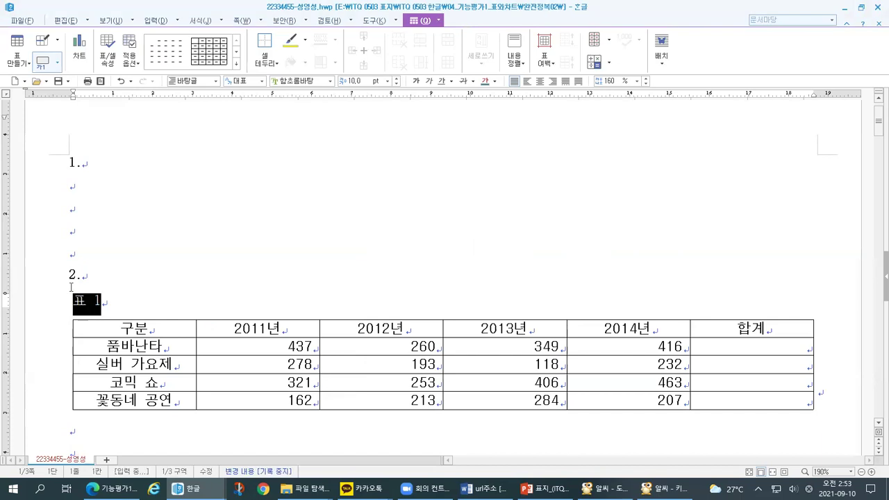
pyautogui.press('F12')
pyautogui.press('Delete')
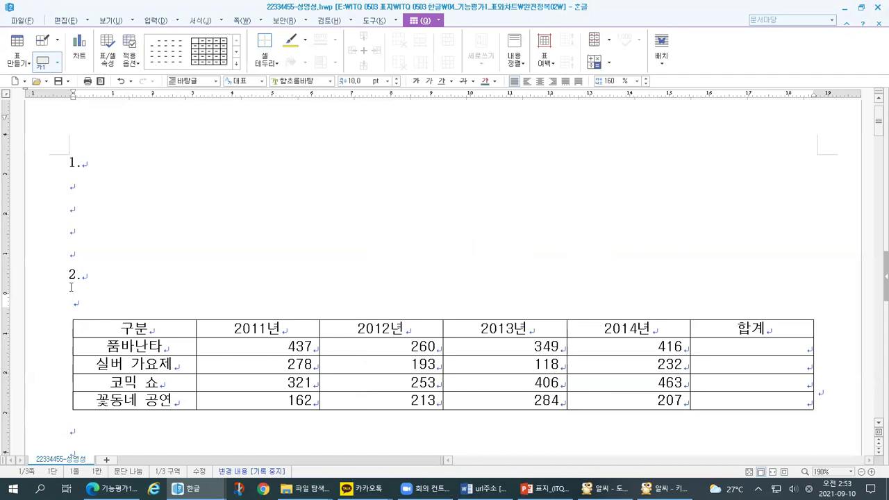
# Switch to the exam sheet in Edge and examine the spacing in the caption 품바축제 관람객 현황(단위 : 천 명).
pyautogui.click(111, 489)
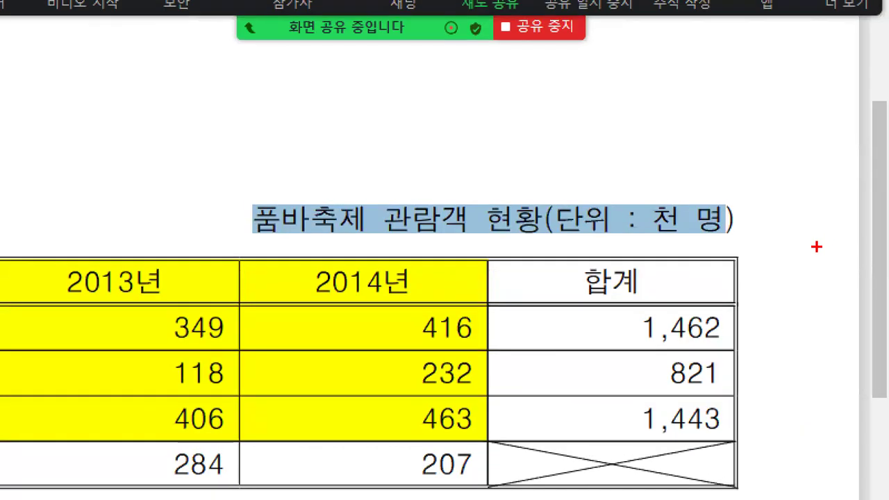
pyautogui.moveTo(369, 210); pyautogui.dragTo(382, 206)
pyautogui.moveTo(469, 210)
pyautogui.mouseDown()
pyautogui.moveTo(476, 223)
pyautogui.moveTo(484, 207)
pyautogui.mouseUp()
pyautogui.moveTo(614, 220); pyautogui.dragTo(694, 217)
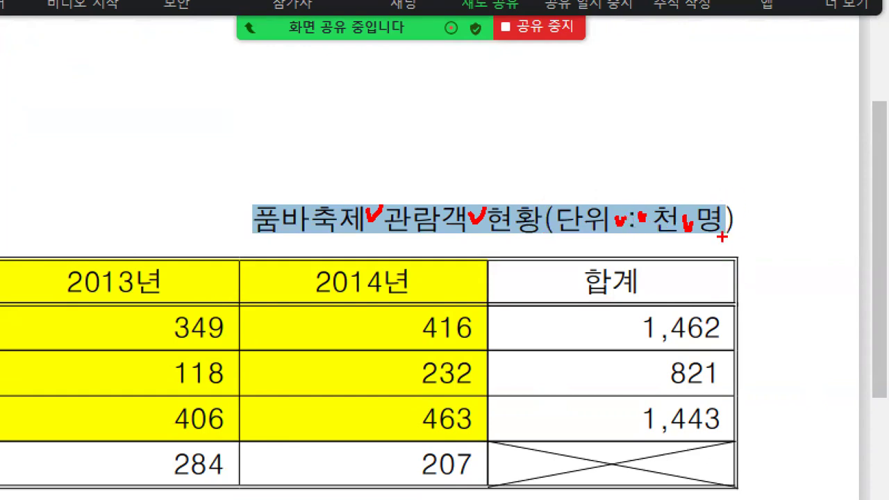
pyautogui.moveTo(251, 185); pyautogui.dragTo(271, 182)
# Switch back to 한글 and enter the caption 품바축제 관람객 현황(단위 : 천 명) above the table.
pyautogui.hotkey('alt', 'Tab')
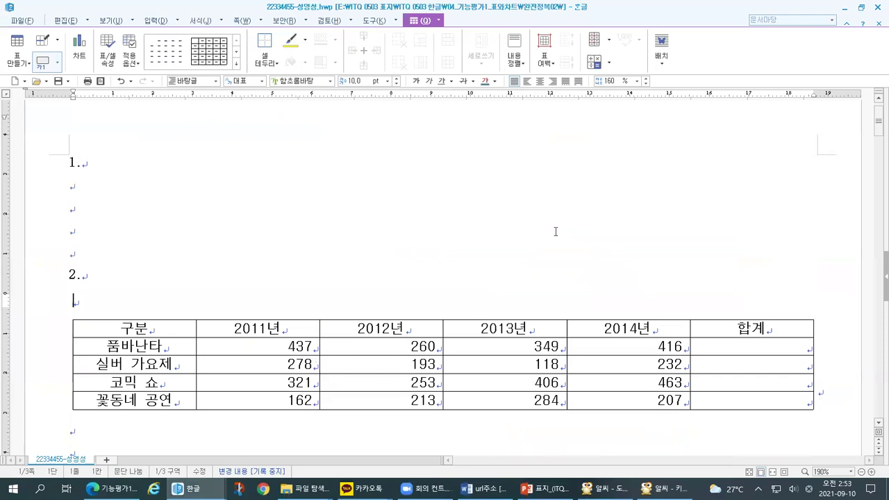
pyautogui.write('품바축제')
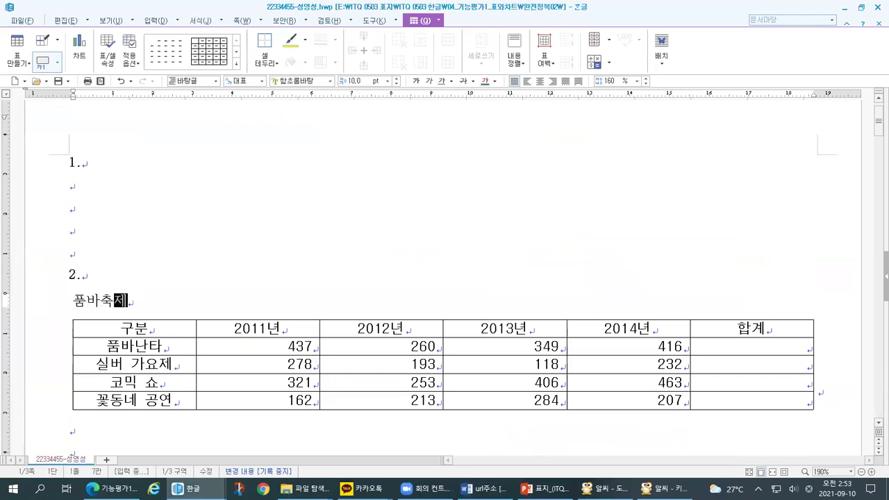
pyautogui.write(' 관람객 혀')
pyautogui.write('ㄴ황(')
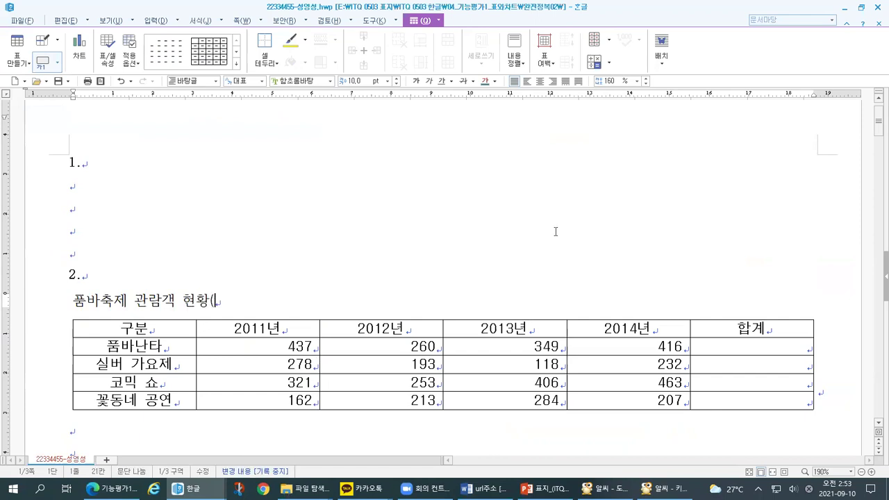
pyautogui.write('단위 : 천명')
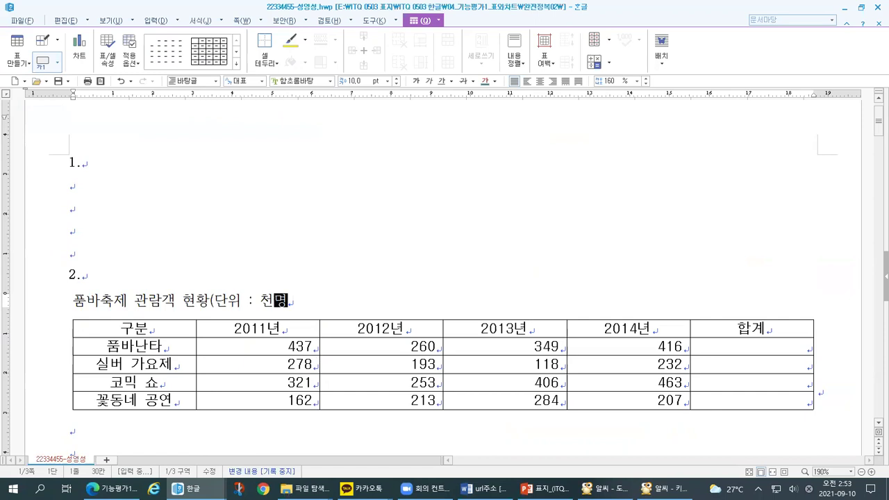
pyautogui.write('명)')
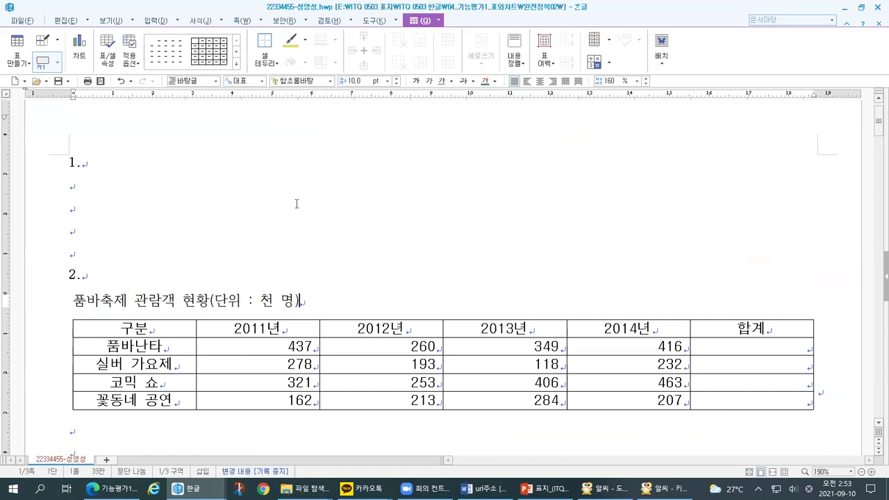
# Turn on the display of 조판 부호 in the document view.
pyautogui.click(116, 20)
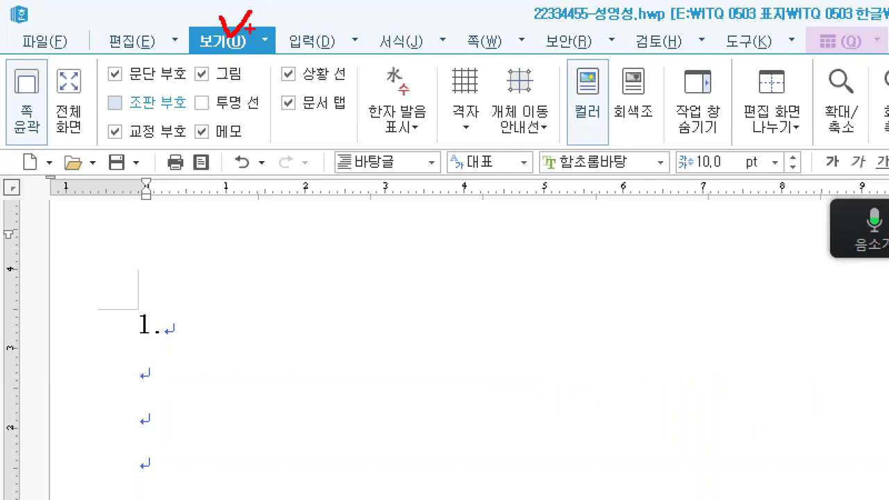
pyautogui.moveTo(193, 316)
pyautogui.mouseDown()
pyautogui.moveTo(255, 312)
pyautogui.moveTo(361, 322)
pyautogui.mouseUp()
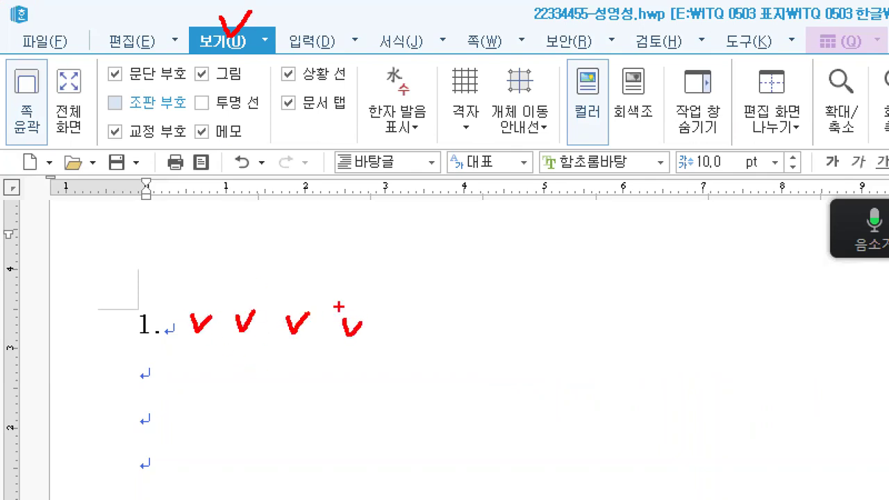
pyautogui.moveTo(219, 57)
pyautogui.mouseDown()
pyautogui.moveTo(186, 35)
pyautogui.moveTo(247, 34)
pyautogui.mouseUp()
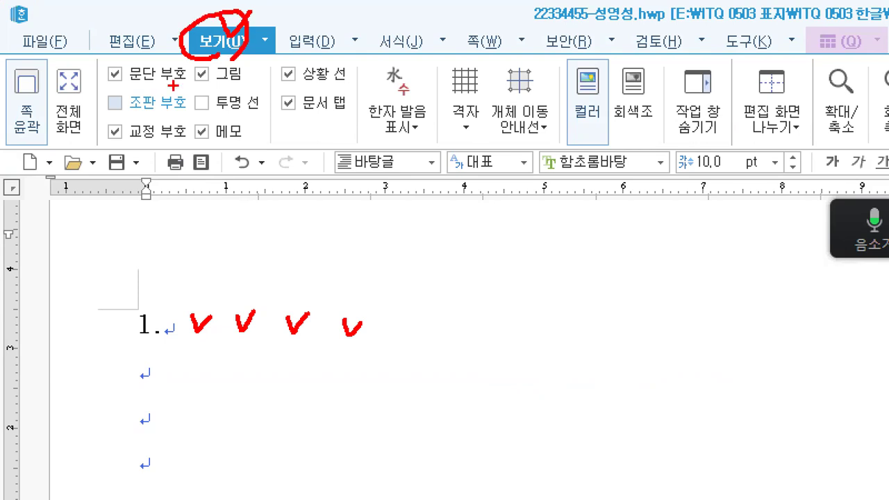
pyautogui.moveTo(109, 96)
pyautogui.mouseDown()
pyautogui.moveTo(113, 105)
pyautogui.moveTo(123, 91)
pyautogui.mouseUp()
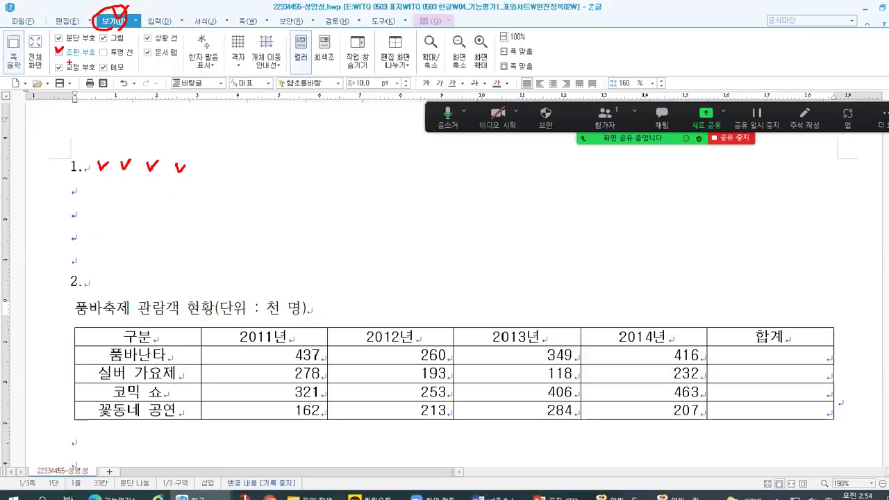
pyautogui.click(115, 102)
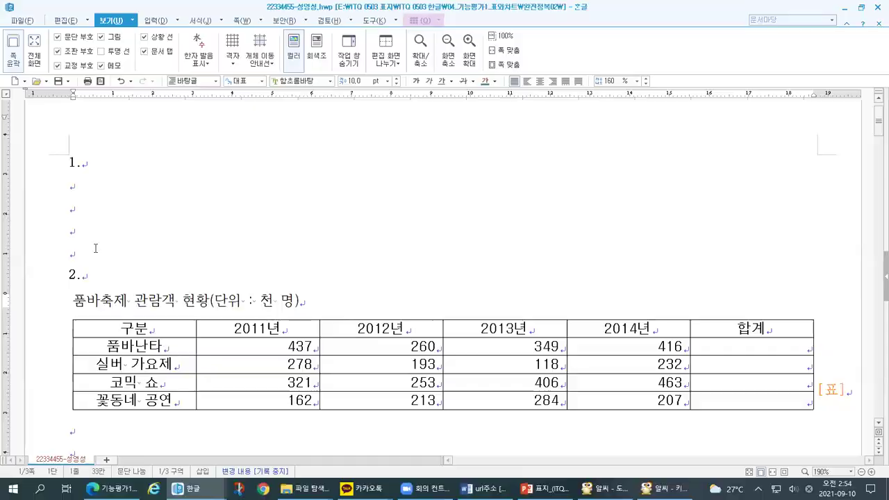
# Examine the space marks between the words of the table caption.
pyautogui.moveTo(165, 264); pyautogui.dragTo(173, 254)
pyautogui.moveTo(256, 256); pyautogui.dragTo(258, 267)
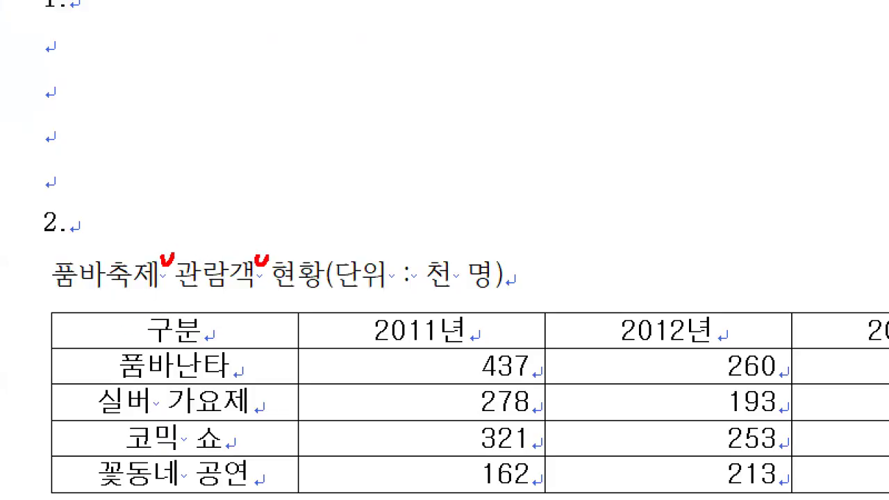
pyautogui.moveTo(387, 254); pyautogui.dragTo(460, 263)
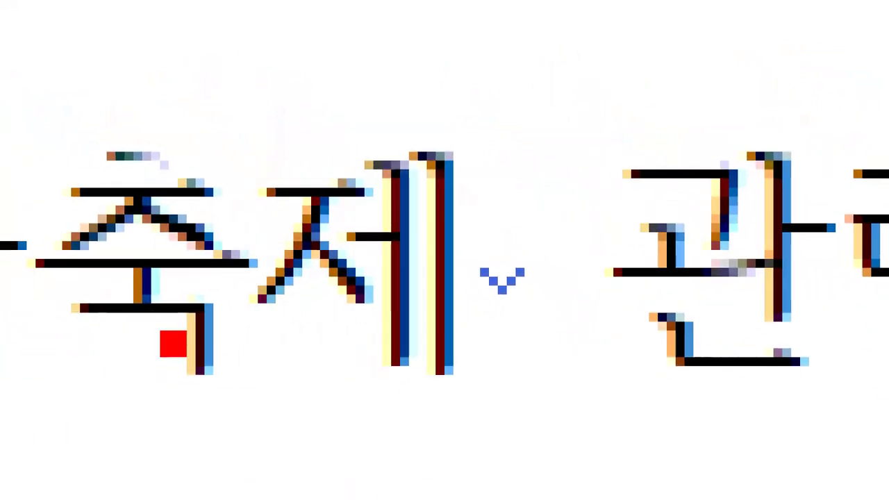
pyautogui.moveTo(494, 326); pyautogui.dragTo(564, 335)
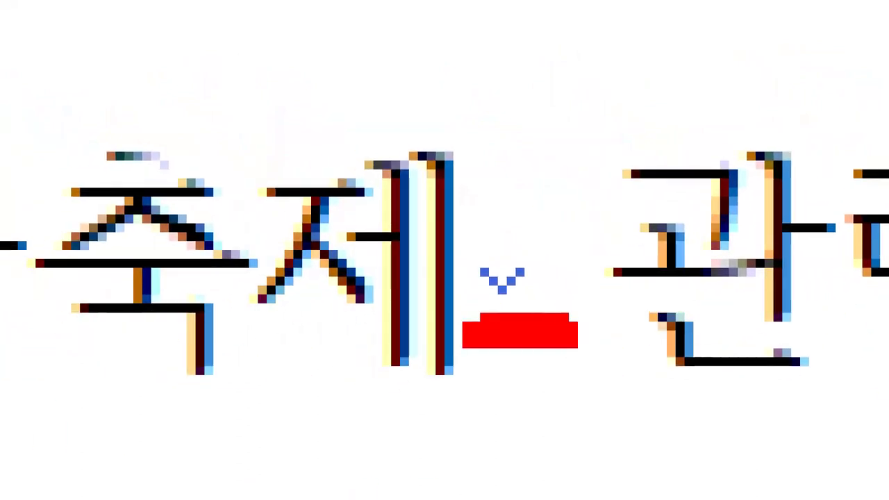
pyautogui.moveTo(494, 112)
pyautogui.mouseDown()
pyautogui.moveTo(511, 201)
pyautogui.moveTo(618, 110)
pyautogui.mouseUp()
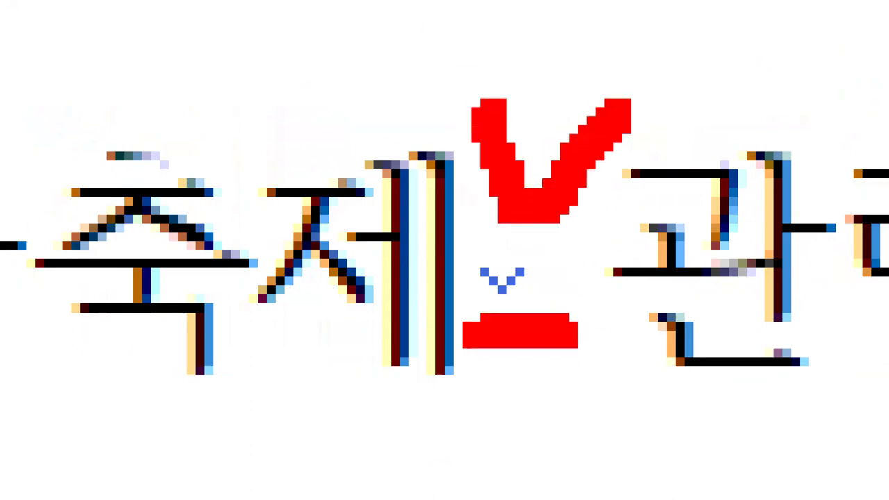
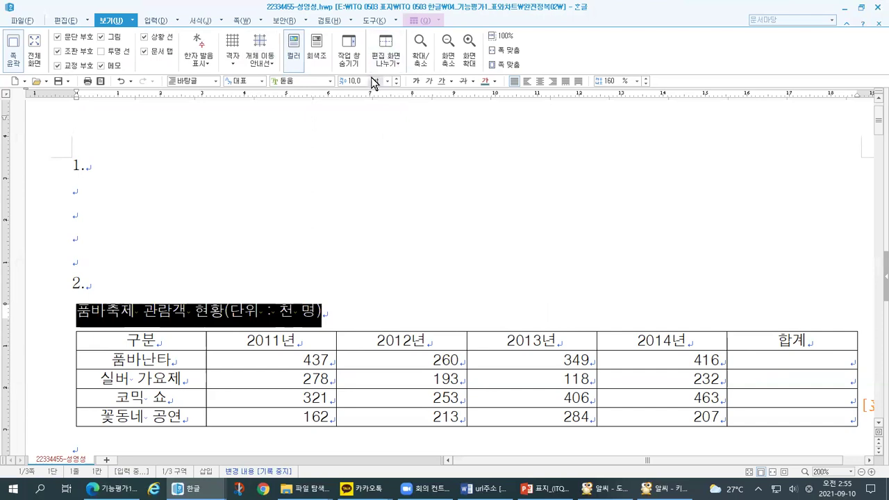
# Examine the font name and font size set for the selected caption.
pyautogui.hotkey('ctrl', '1')
pyautogui.click(294, 111)
pyautogui.moveTo(252, 156); pyautogui.dragTo(303, 144)
pyautogui.moveTo(372, 146); pyautogui.dragTo(419, 137)
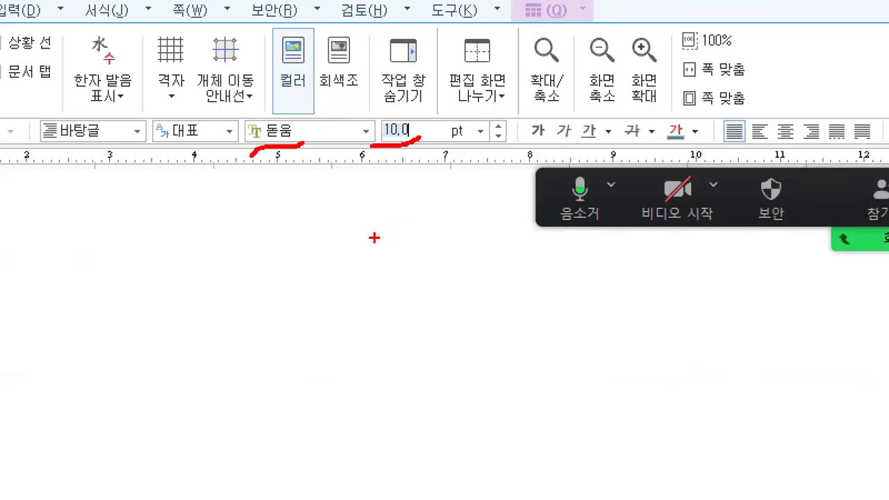
# Right-align the selected caption above the visitor table.
pyautogui.press('Escape')
pyautogui.hotkey('ctrl', '1')
pyautogui.click(126, 311)
pyautogui.moveTo(115, 285); pyautogui.dragTo(133, 276)
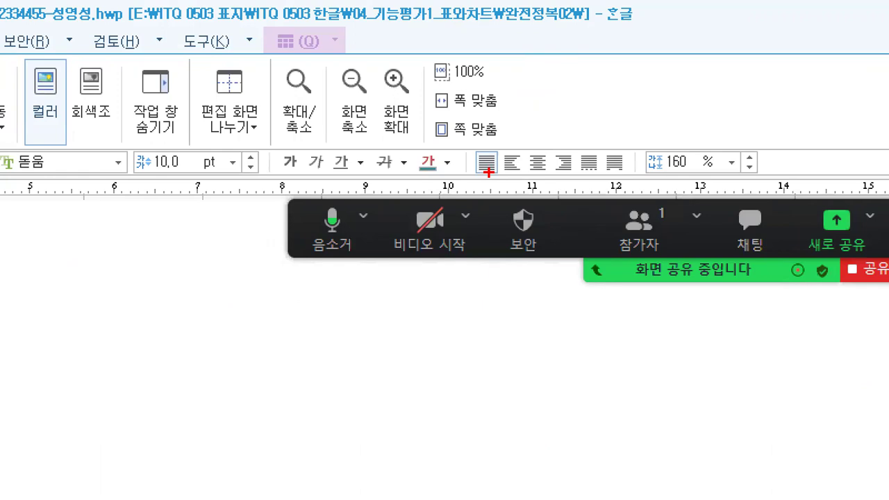
pyautogui.moveTo(488, 148); pyautogui.dragTo(506, 143)
pyautogui.moveTo(571, 177)
pyautogui.mouseDown()
pyautogui.moveTo(553, 178)
pyautogui.moveTo(564, 142)
pyautogui.moveTo(587, 169)
pyautogui.moveTo(556, 182)
pyautogui.mouseUp()
pyautogui.moveTo(554, 119)
pyautogui.mouseDown()
pyautogui.moveTo(571, 120)
pyautogui.moveTo(577, 106)
pyautogui.mouseUp()
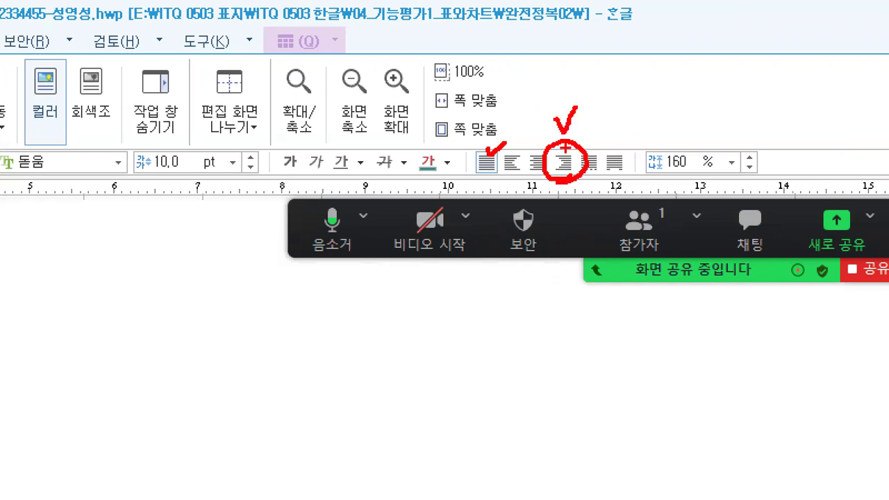
pyautogui.press('Escape')
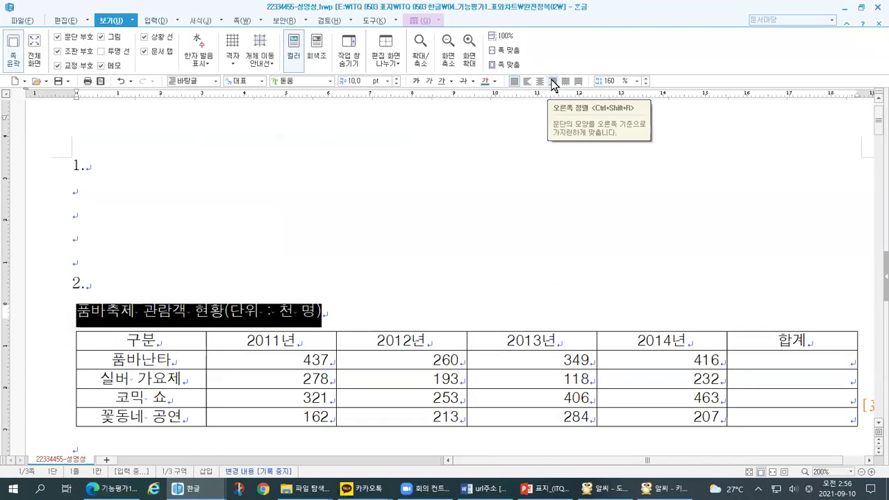
pyautogui.click(554, 82)
pyautogui.hotkey('ctrl', '1')
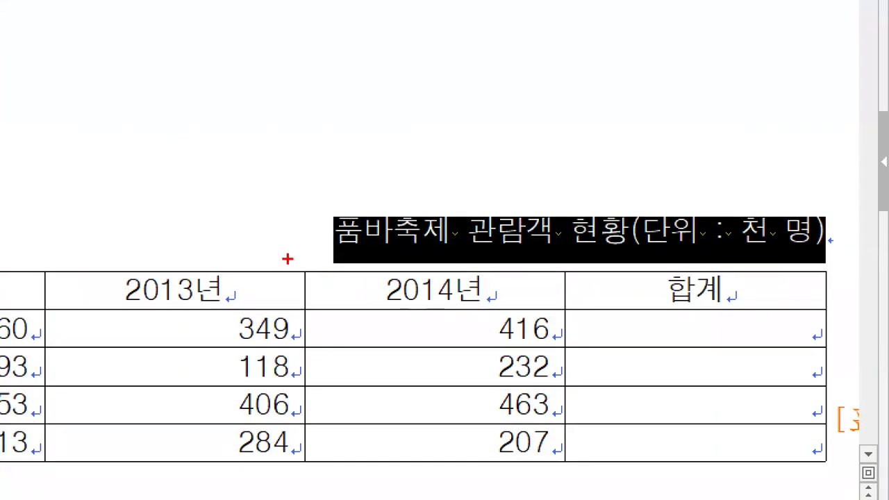
pyautogui.moveTo(324, 193)
pyautogui.mouseDown()
pyautogui.moveTo(365, 175)
pyautogui.moveTo(376, 201)
pyautogui.mouseUp()
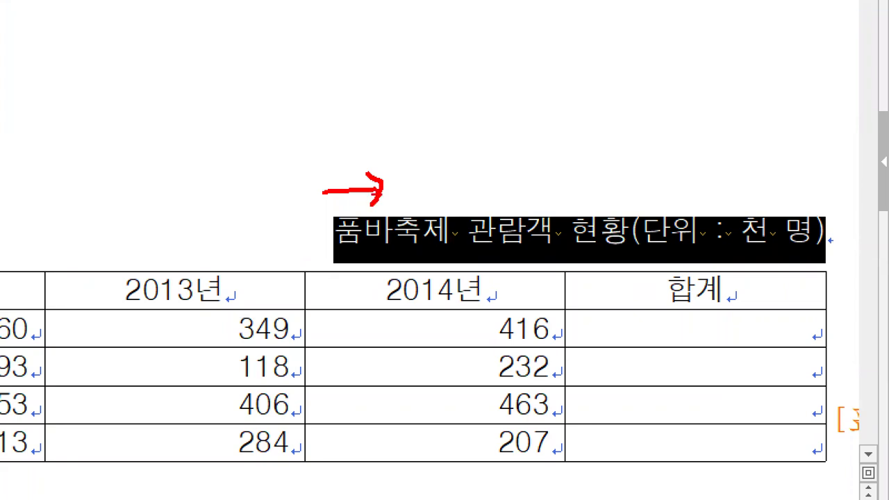
pyautogui.press('Escape')
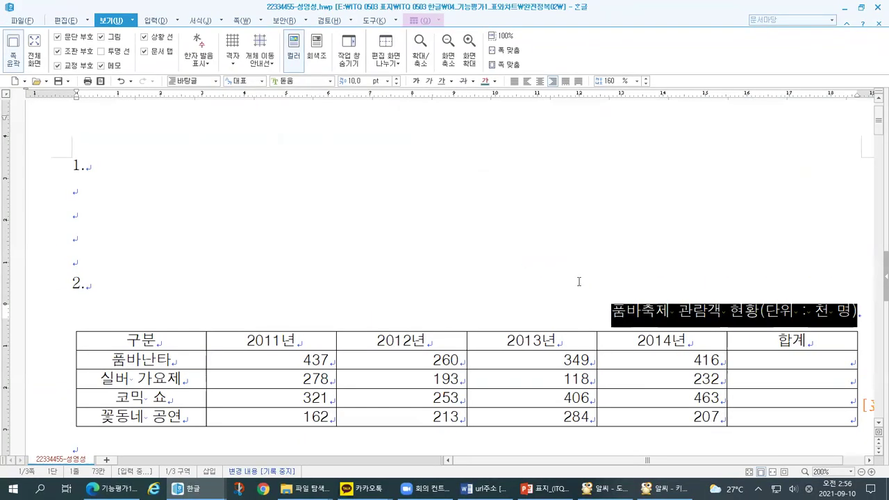
# Compare the caption's placement with the exam PDF and the reference 한글 document, and return to the answer document.
pyautogui.click(111, 489)
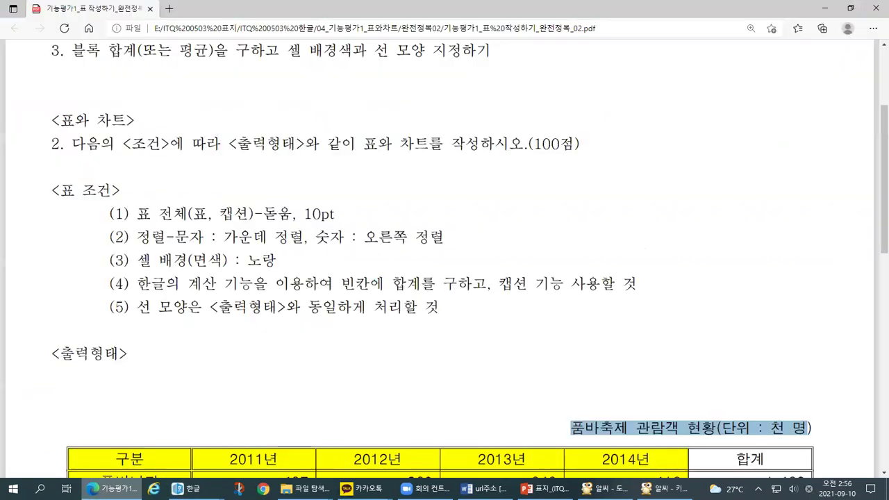
pyautogui.scroll(-3, 201, 427)
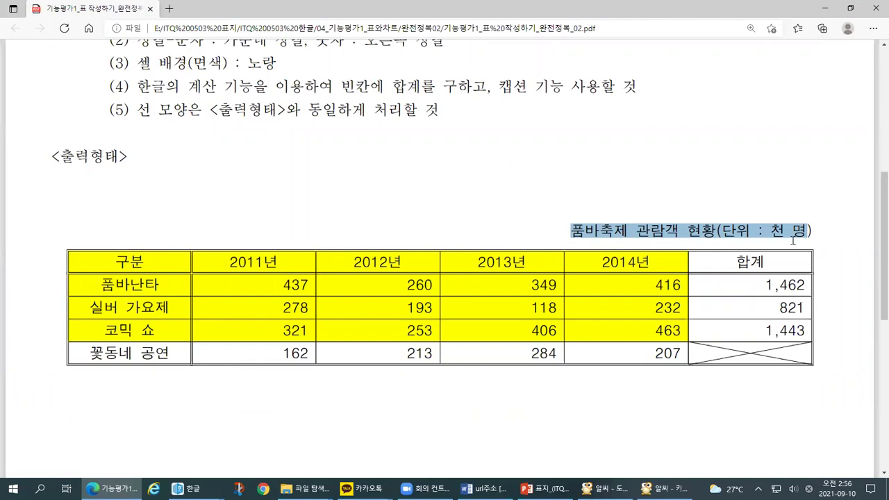
pyautogui.click(186, 488)
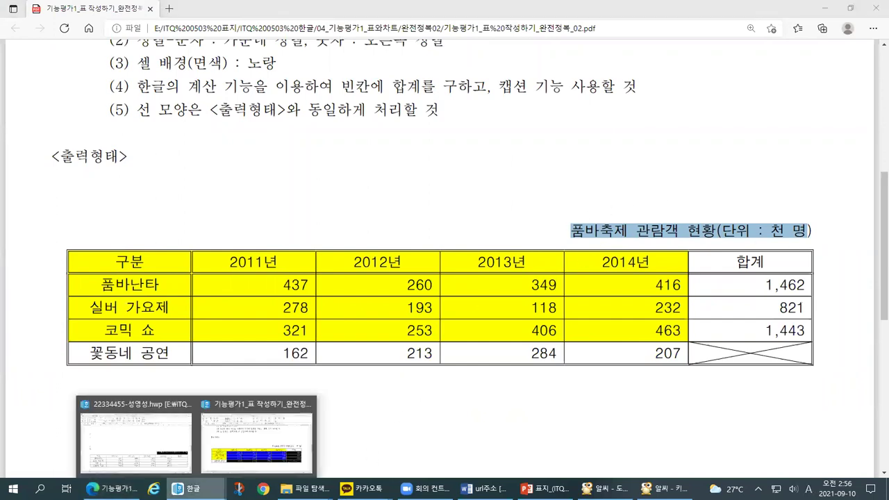
pyautogui.click(238, 462)
pyautogui.moveTo(188, 488)
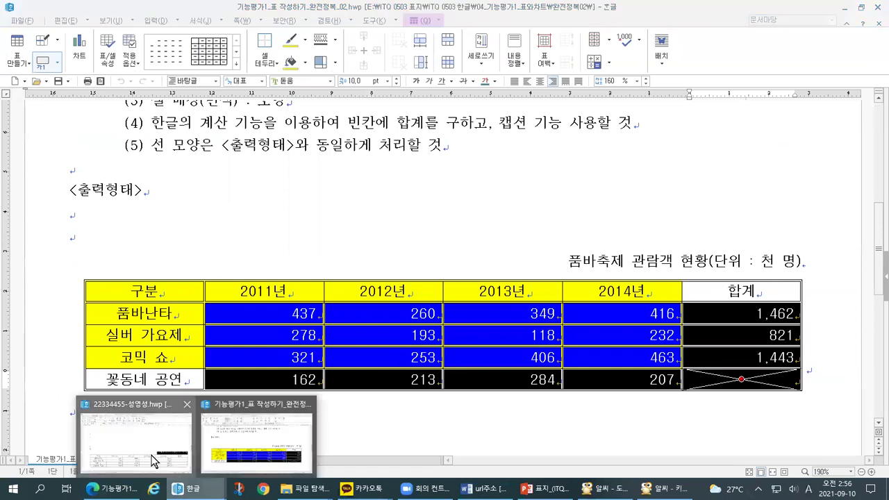
pyautogui.click(155, 462)
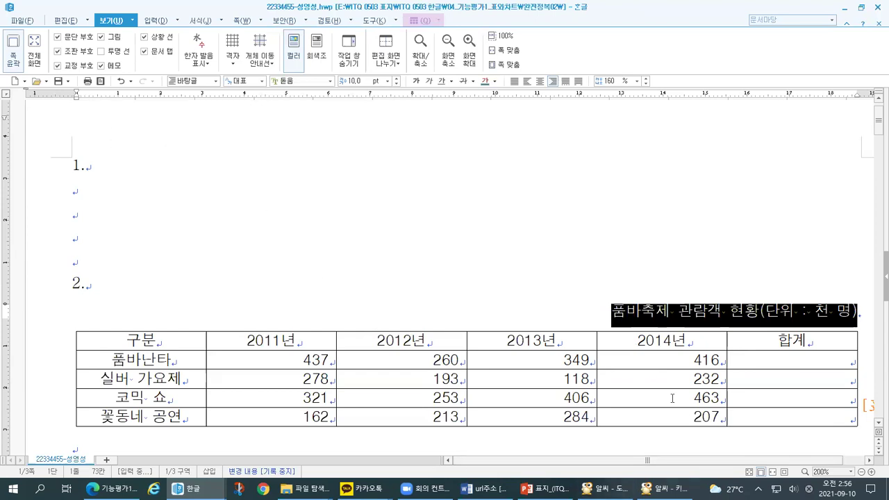
# Fit the page width in the view and examine the [표] mark beside the table and the 조판 부호 setting.
pyautogui.scroll(-1, 694, 433)
pyautogui.click(851, 472)
pyautogui.click(858, 378)
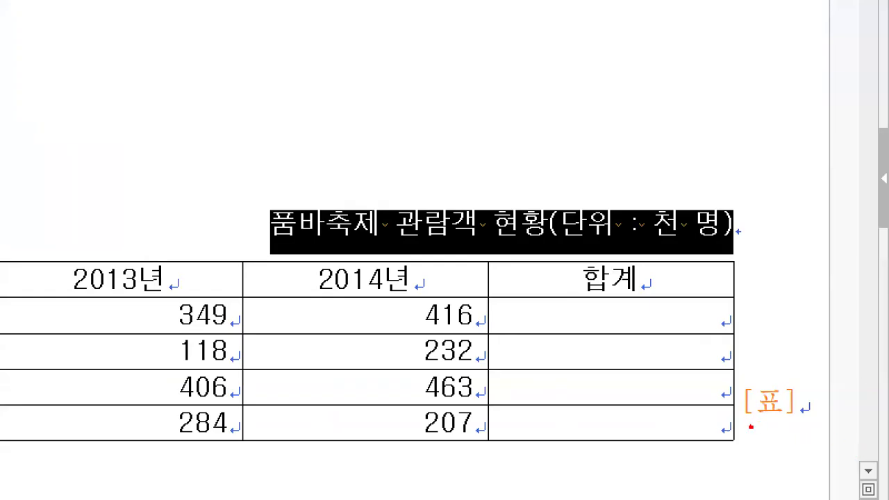
pyautogui.moveTo(819, 402); pyautogui.dragTo(850, 404)
pyautogui.moveTo(809, 434)
pyautogui.mouseDown()
pyautogui.moveTo(764, 370)
pyautogui.moveTo(736, 435)
pyautogui.moveTo(770, 435)
pyautogui.mouseUp()
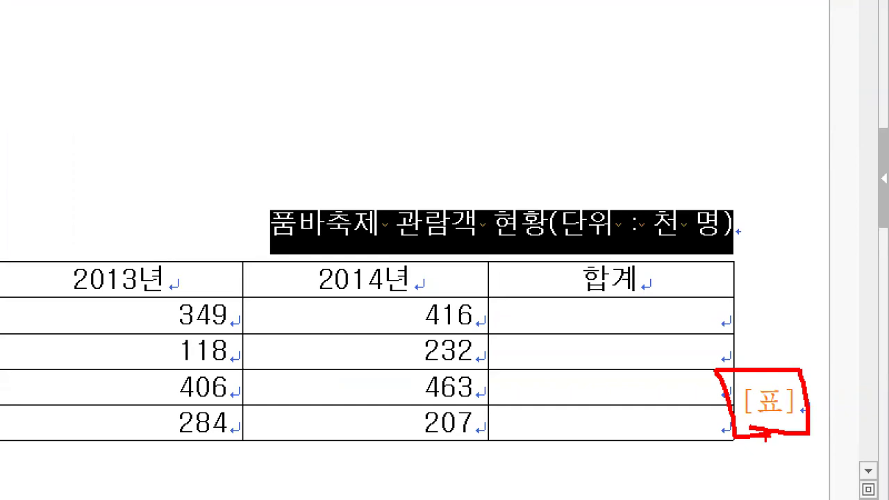
pyautogui.press('Escape')
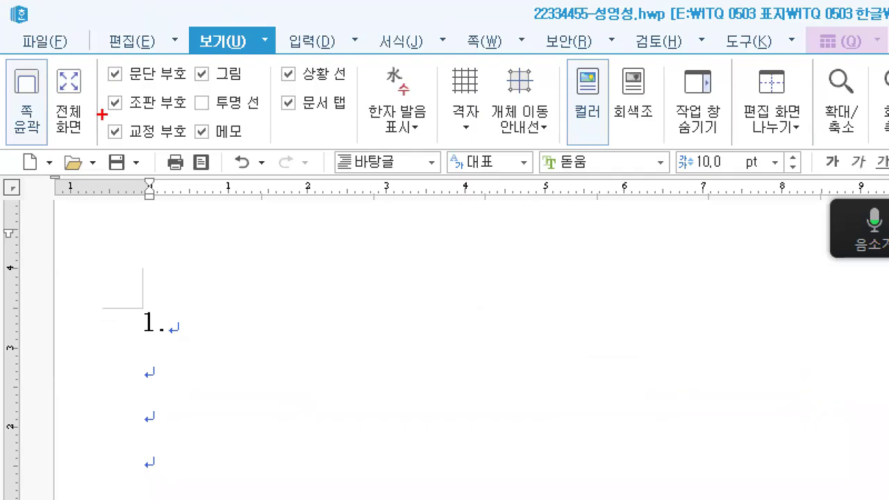
pyautogui.moveTo(50, 57)
pyautogui.mouseDown()
pyautogui.moveTo(60, 57)
pyautogui.moveTo(55, 44)
pyautogui.mouseUp()
pyautogui.moveTo(113, 88); pyautogui.dragTo(102, 114)
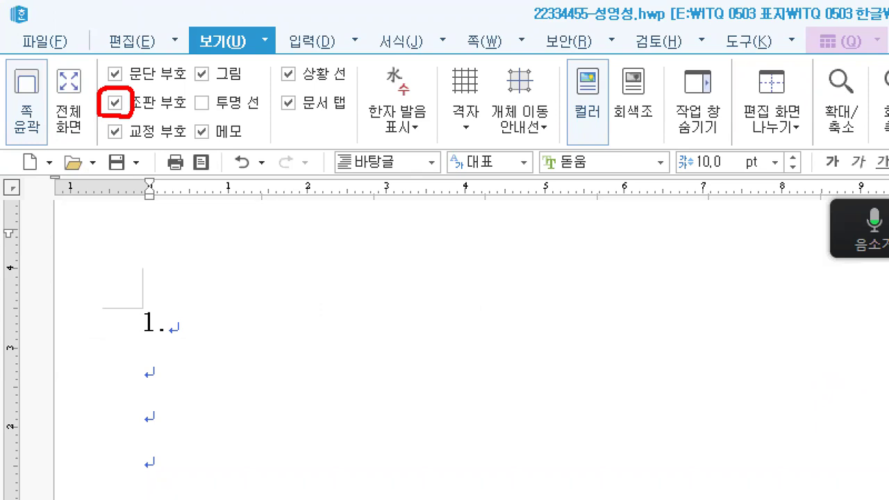
pyautogui.moveTo(212, 306)
pyautogui.mouseDown()
pyautogui.moveTo(220, 321)
pyautogui.moveTo(241, 299)
pyautogui.mouseUp()
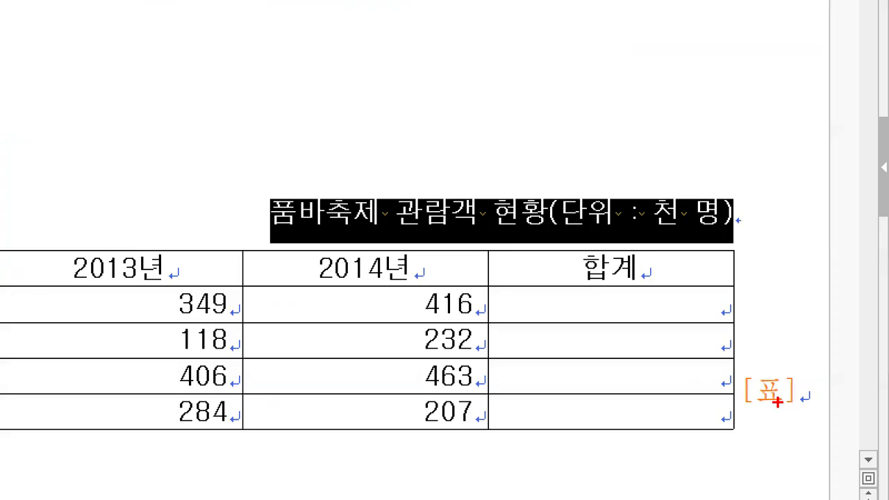
pyautogui.moveTo(789, 413); pyautogui.dragTo(738, 416)
pyautogui.press('Escape')
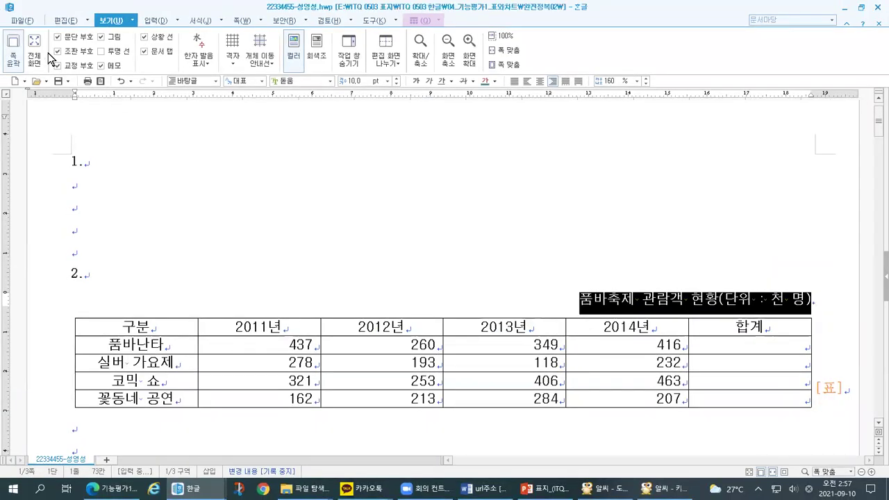
# Turn off the display of 조판 부호 and check the area beside the table.
pyautogui.click(58, 52)
pyautogui.hotkey('ctrl', '1')
pyautogui.click(1, 34)
pyautogui.moveTo(96, 120); pyautogui.dragTo(140, 120)
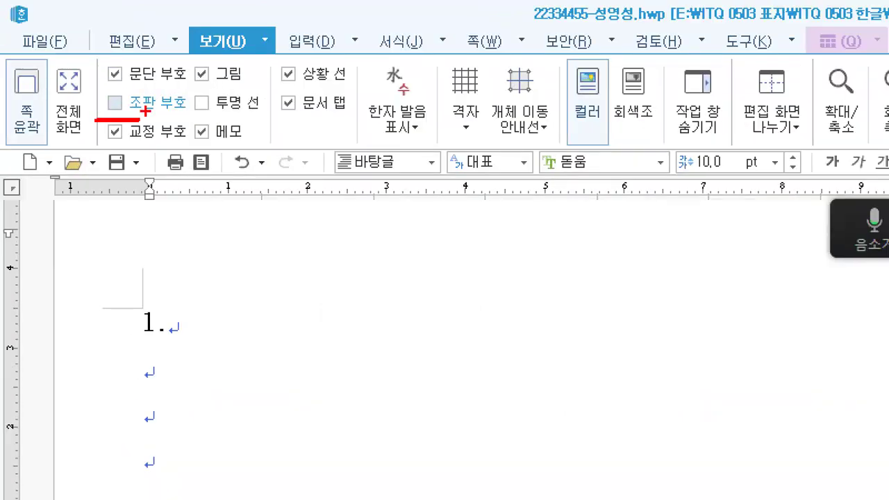
pyautogui.press('Escape')
pyautogui.hotkey('ctrl', '1')
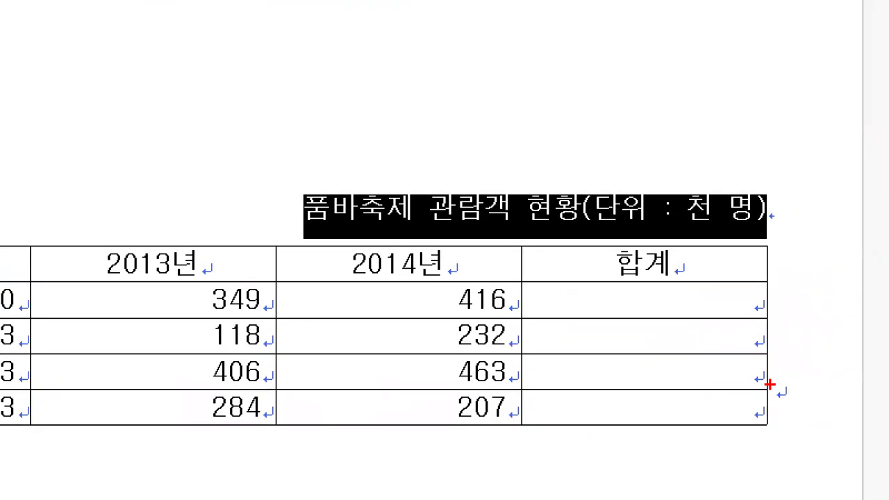
pyautogui.moveTo(829, 405); pyautogui.dragTo(856, 404)
pyautogui.press('Escape')
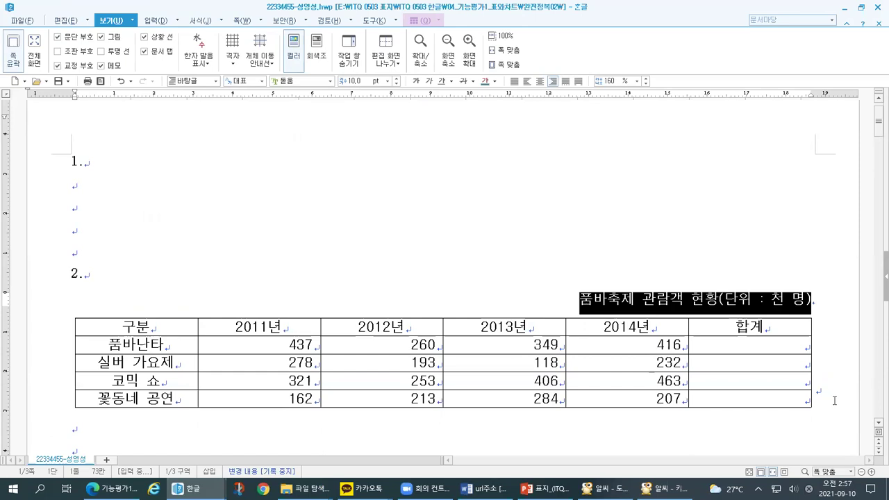
# Review the cell background and block sum objective in PowerPoint and mark the yellow cell range in the exam PDF.
pyautogui.click(545, 489)
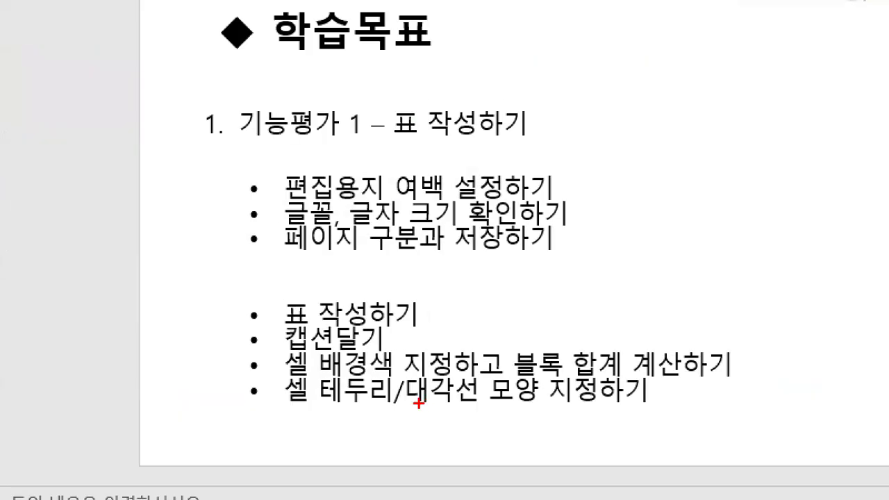
pyautogui.moveTo(267, 379); pyautogui.dragTo(716, 374)
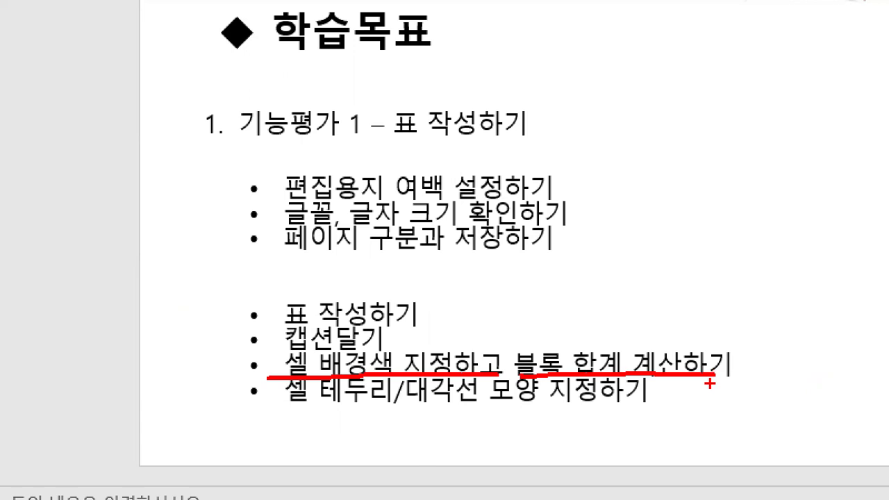
pyautogui.press('Escape')
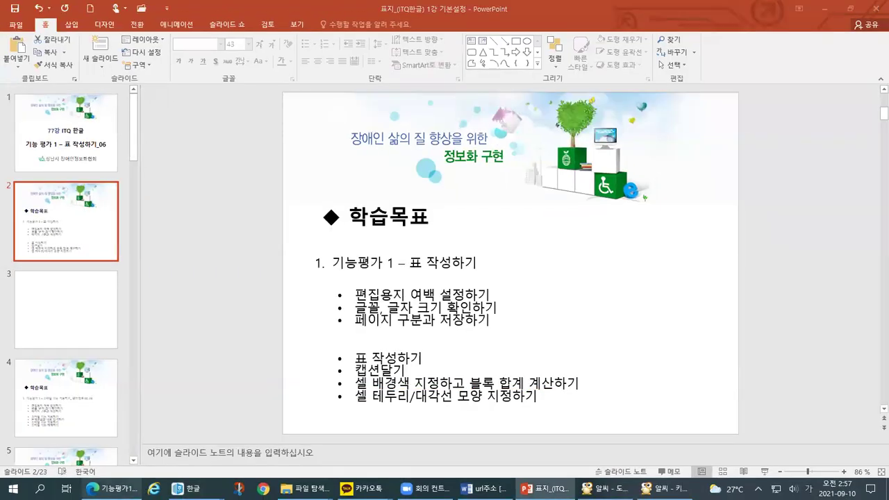
pyautogui.click(112, 488)
pyautogui.moveTo(132, 263); pyautogui.dragTo(667, 332)
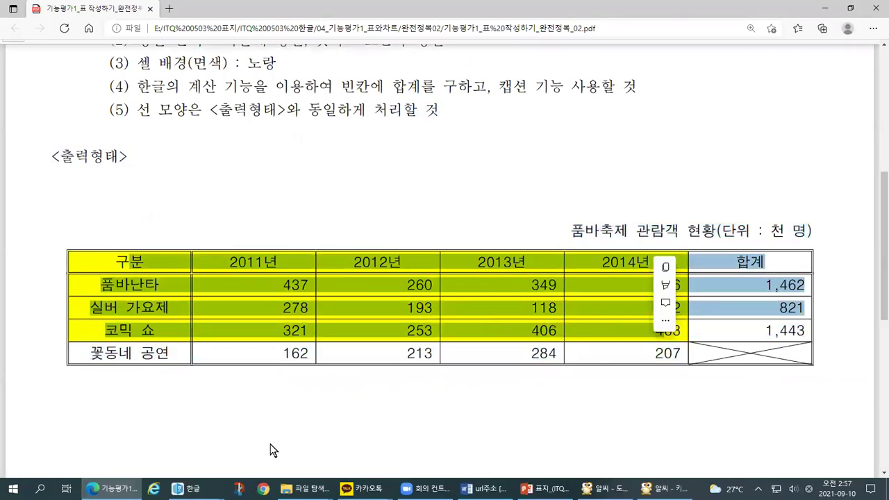
# Switch to the reference 한글 document, select its table cells from 구분 to 463, and clear the selection.
pyautogui.moveTo(195, 489)
pyautogui.click(236, 440)
pyautogui.moveTo(139, 292); pyautogui.dragTo(602, 369)
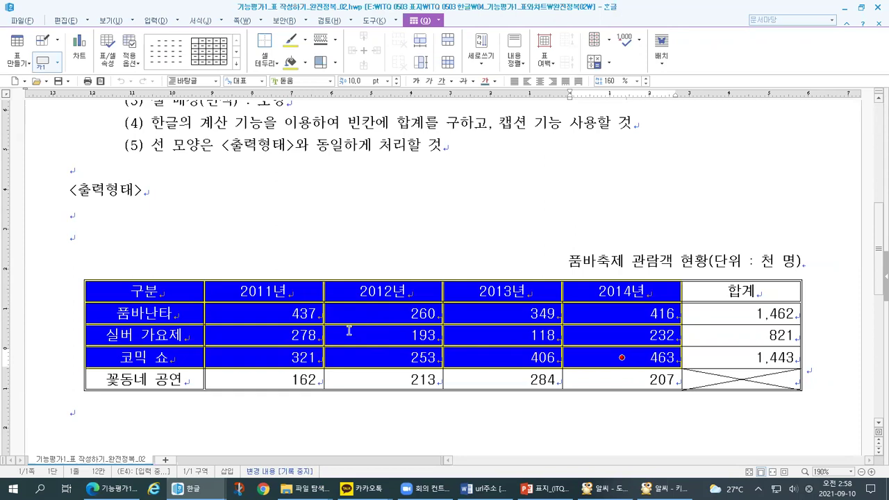
pyautogui.click(203, 282)
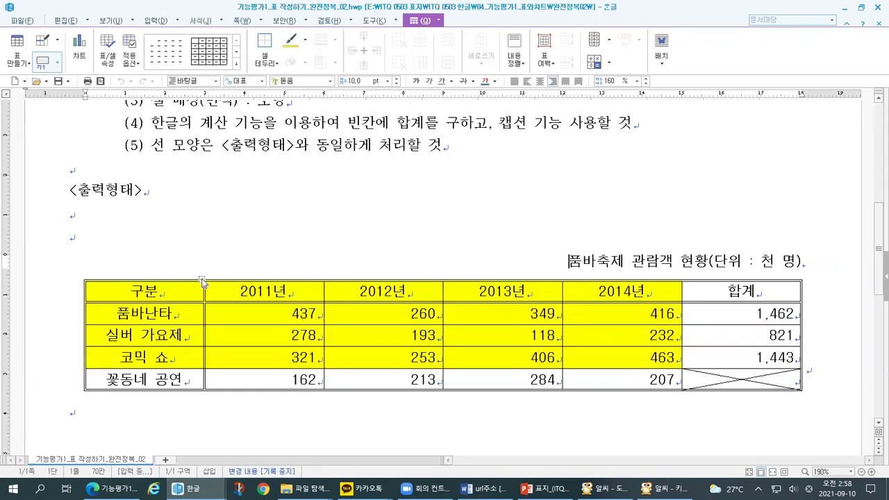
# Select the reference table's block by picking the 구분 cell and extending the selection to the 463 cell.
pyautogui.doubleClick(155, 290)
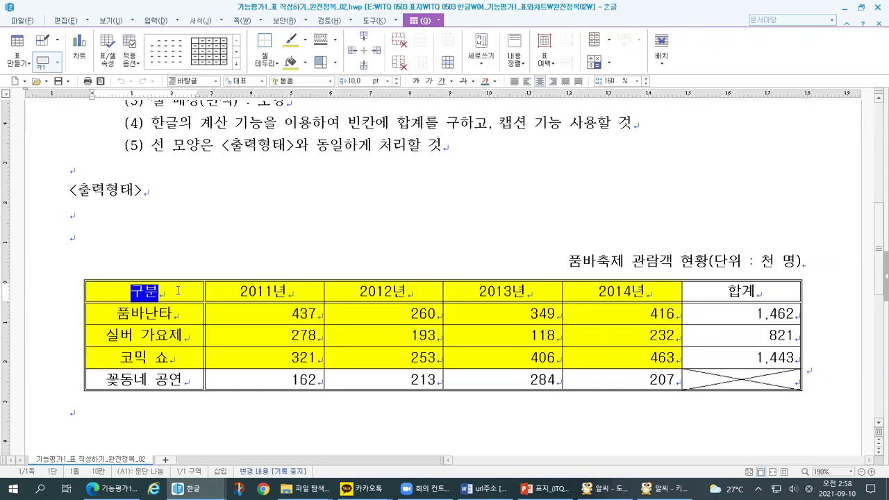
pyautogui.press('F5')
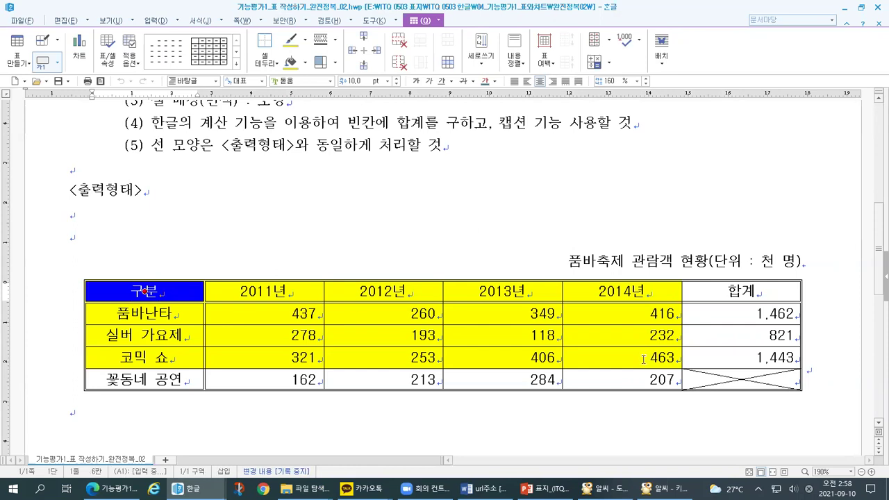
pyautogui.keyDown('ctrl'); pyautogui.click(628, 360); pyautogui.keyUp('ctrl')
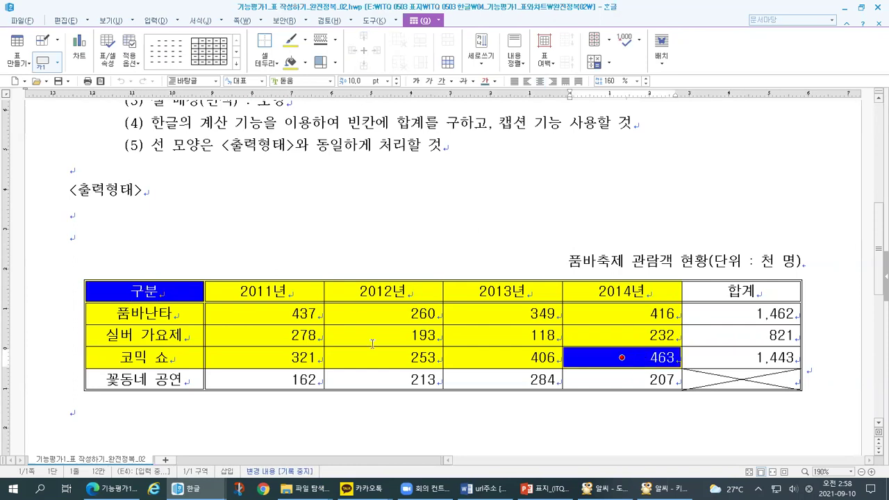
pyautogui.keyDown('shift'); pyautogui.click(622, 336); pyautogui.keyUp('shift')
pyautogui.keyDown('shift'); pyautogui.click(622, 357); pyautogui.keyUp('shift')
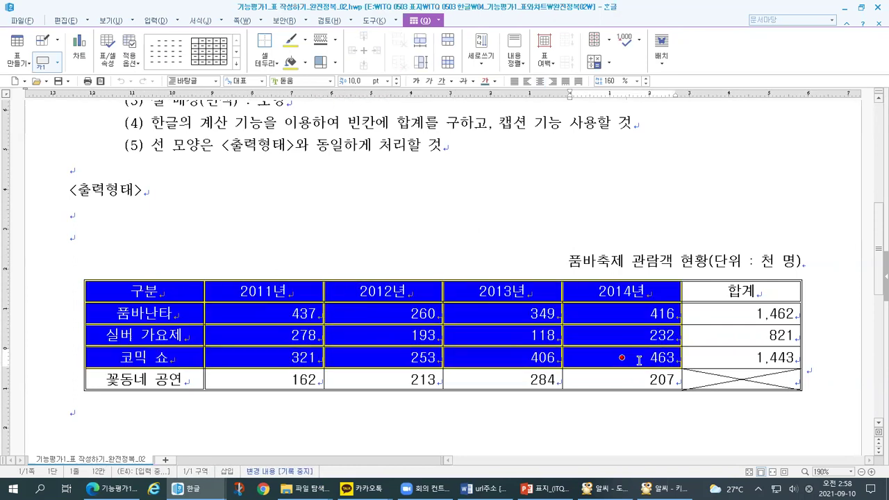
# Switch to the answer document and select the table cells from 구분 through 463, excluding the 합계 column and last row.
pyautogui.moveTo(188, 489)
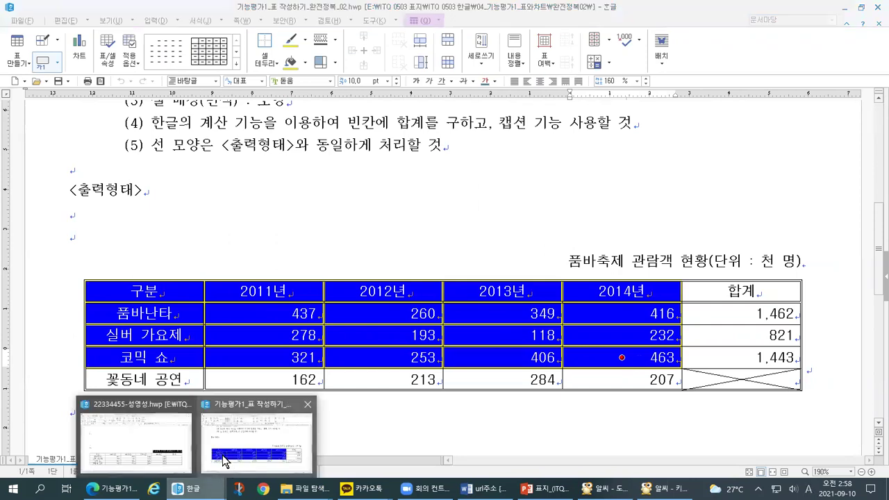
pyautogui.click(160, 446)
pyautogui.moveTo(126, 327); pyautogui.dragTo(617, 388)
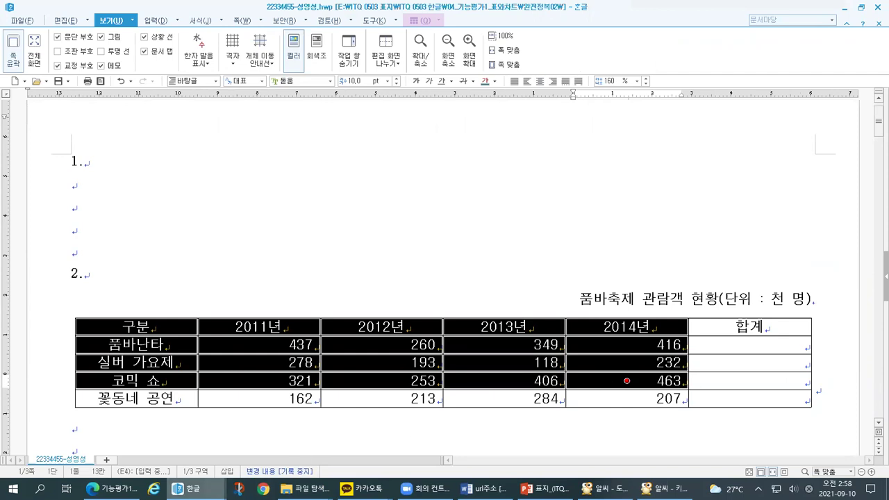
# Switch to the reference 한글 document and examine table condition (3) for the required cell background colour.
pyautogui.moveTo(194, 489)
pyautogui.click(224, 440)
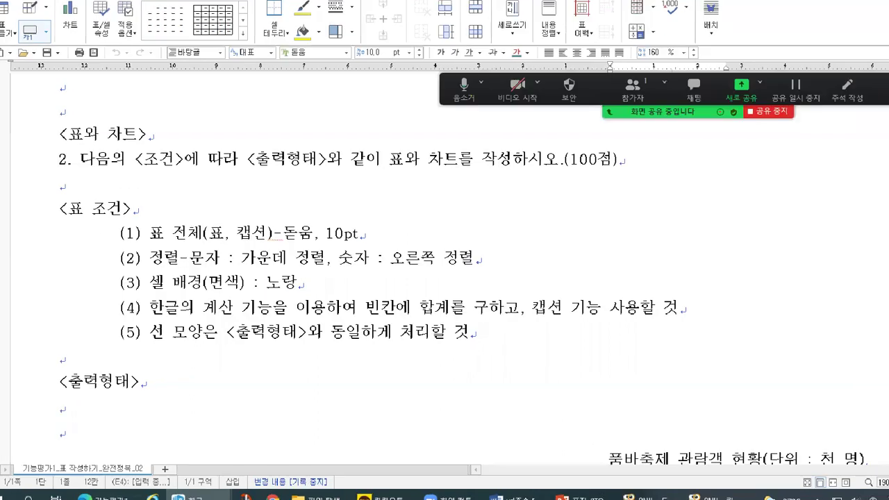
pyautogui.moveTo(92, 324)
pyautogui.mouseDown()
pyautogui.moveTo(396, 326)
pyautogui.moveTo(362, 275)
pyautogui.moveTo(329, 323)
pyautogui.mouseUp()
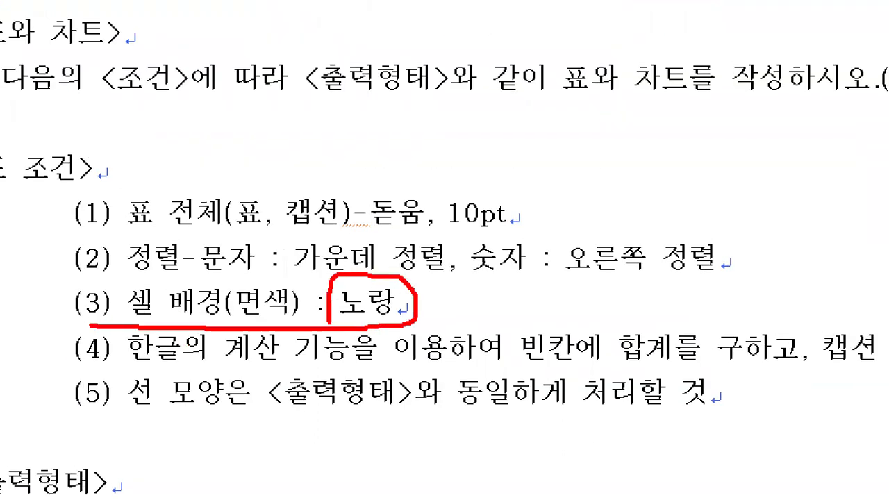
pyautogui.moveTo(421, 282)
pyautogui.mouseDown()
pyautogui.moveTo(427, 301)
pyautogui.moveTo(443, 279)
pyautogui.mouseUp()
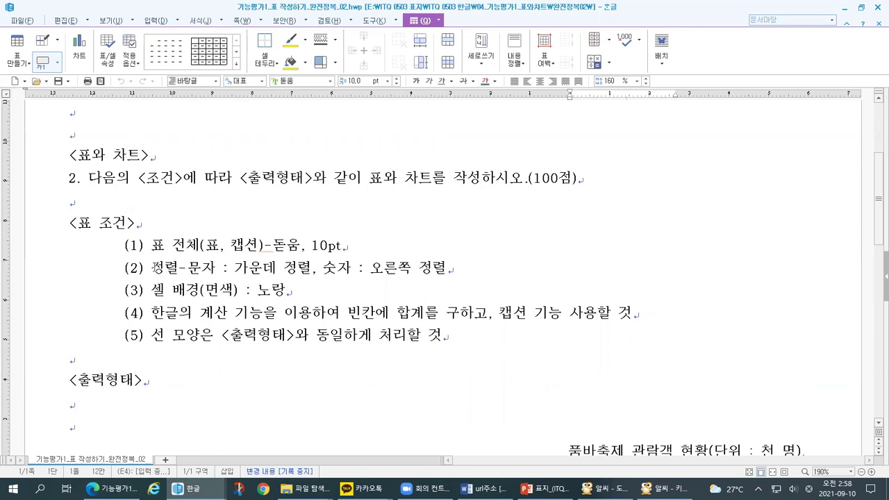
# Review the five table conditions and the output table in the reference document, and return to the answer document.
pyautogui.moveTo(128, 224); pyautogui.dragTo(456, 346)
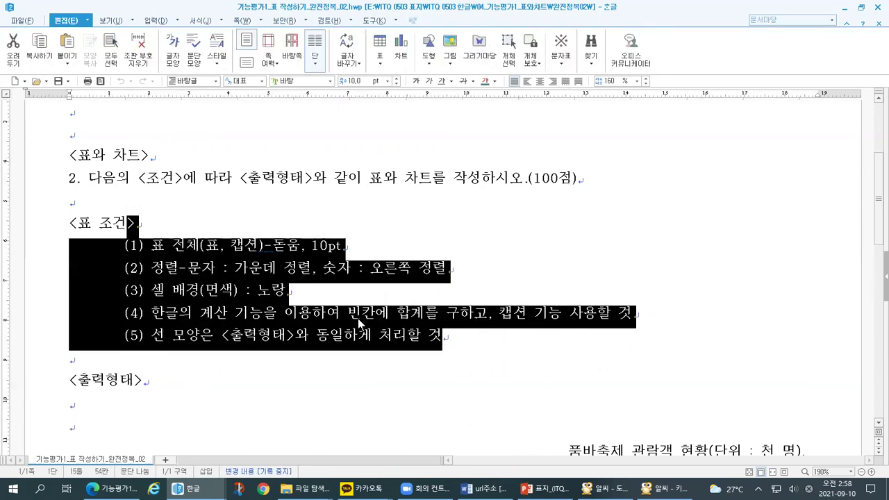
pyautogui.click(320, 292)
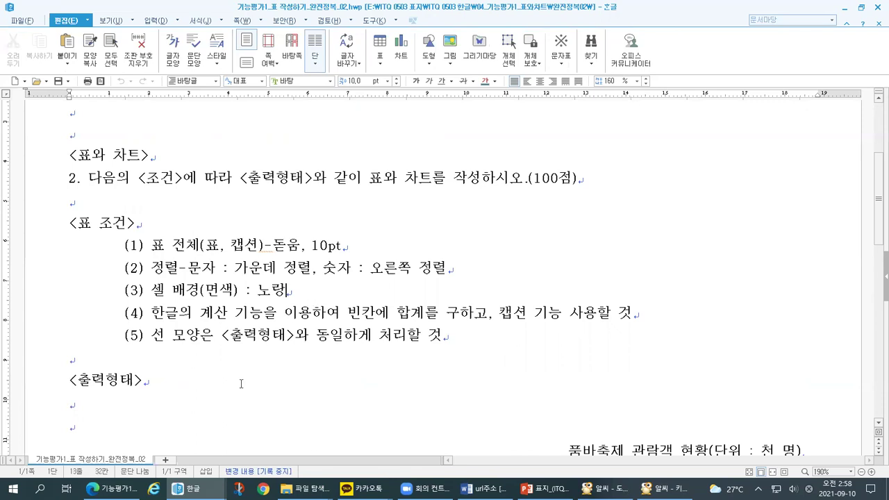
pyautogui.scroll(-3, 242, 385)
pyautogui.moveTo(194, 489)
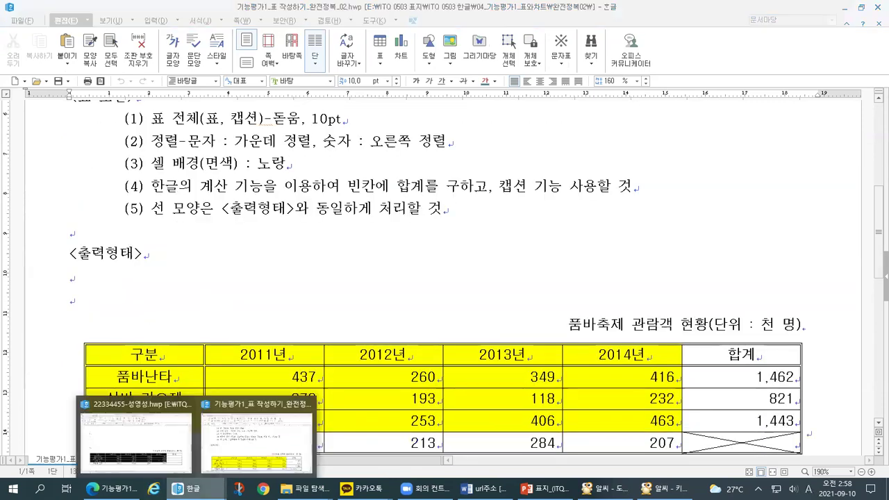
pyautogui.click(146, 456)
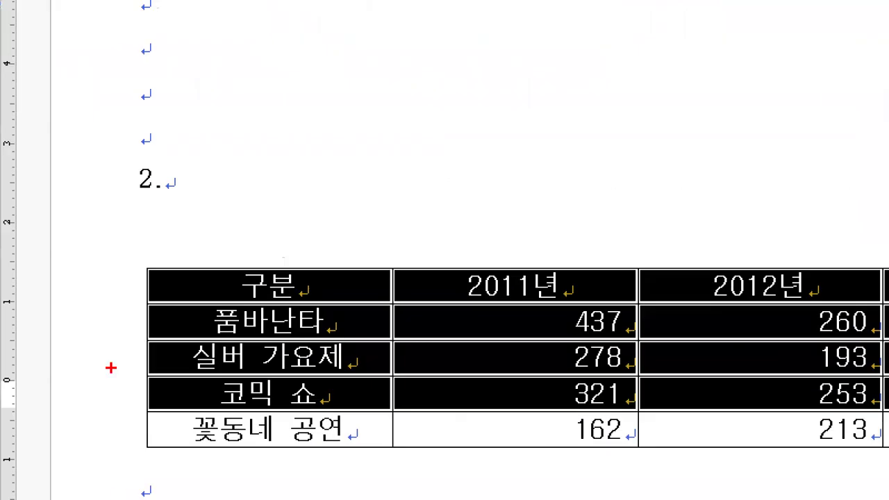
# Open the cell fill colour palette for the selected block from 구분 to 463 and examine its colours.
pyautogui.moveTo(153, 265)
pyautogui.mouseDown()
pyautogui.moveTo(163, 281)
pyautogui.moveTo(195, 257)
pyautogui.mouseUp()
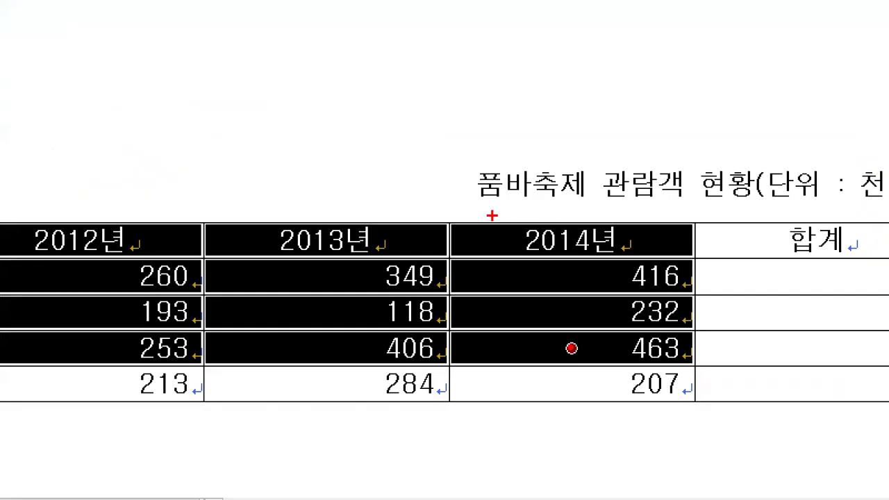
pyautogui.moveTo(492, 221); pyautogui.dragTo(515, 217)
pyautogui.moveTo(613, 360)
pyautogui.mouseDown()
pyautogui.moveTo(685, 358)
pyautogui.moveTo(674, 249)
pyautogui.moveTo(486, 217)
pyautogui.mouseUp()
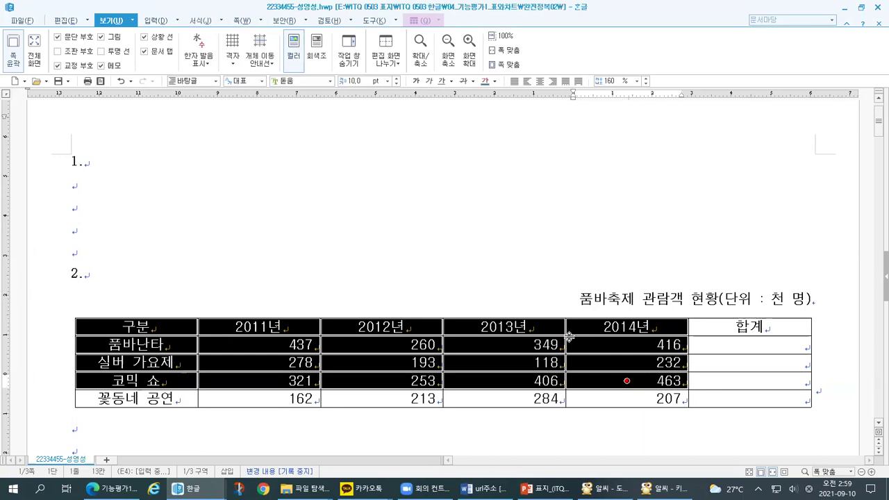
pyautogui.click(422, 20)
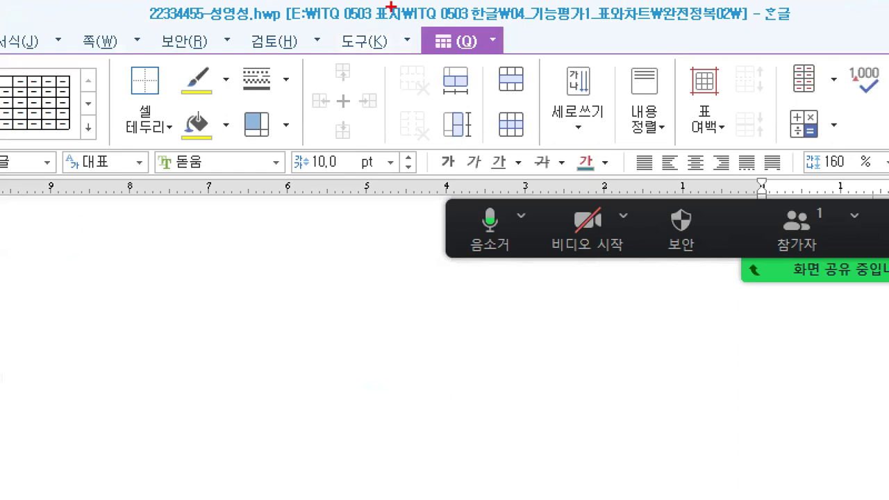
pyautogui.moveTo(417, 13); pyautogui.dragTo(430, 7)
pyautogui.moveTo(233, 145)
pyautogui.mouseDown()
pyautogui.moveTo(180, 158)
pyautogui.moveTo(182, 91)
pyautogui.moveTo(230, 104)
pyautogui.moveTo(232, 142)
pyautogui.moveTo(217, 167)
pyautogui.mouseUp()
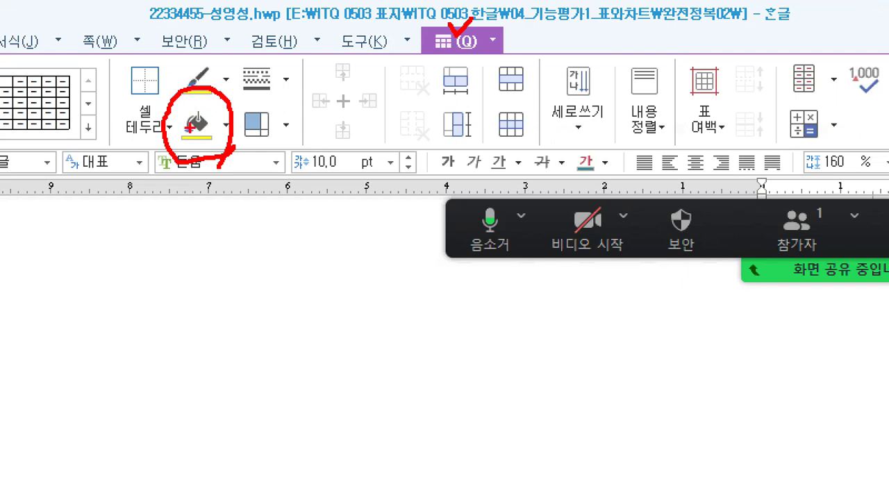
pyautogui.moveTo(218, 131)
pyautogui.mouseDown()
pyautogui.moveTo(229, 113)
pyautogui.moveTo(236, 133)
pyautogui.moveTo(219, 138)
pyautogui.mouseUp()
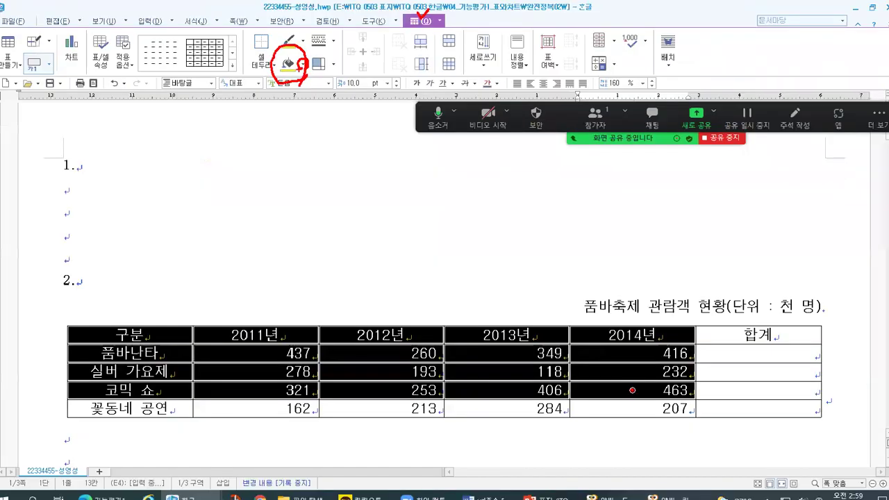
pyautogui.click(226, 125)
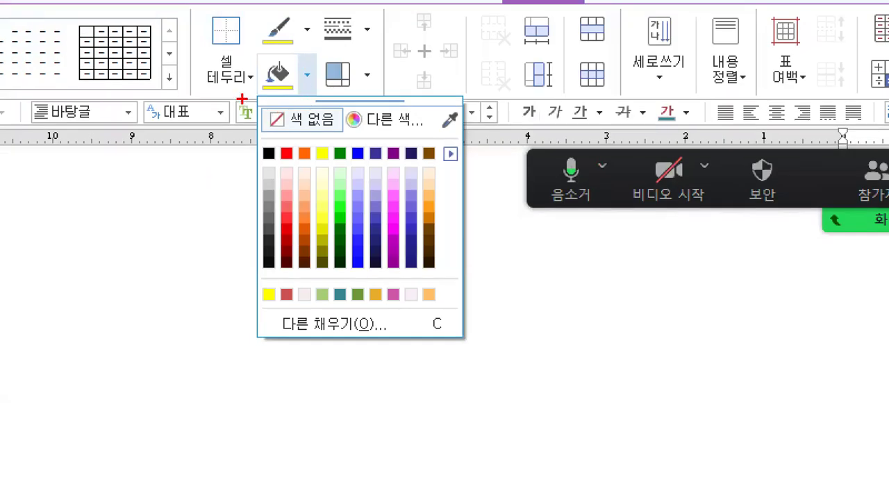
pyautogui.moveTo(278, 71); pyautogui.dragTo(274, 94)
pyautogui.moveTo(244, 136)
pyautogui.mouseDown()
pyautogui.moveTo(233, 316)
pyautogui.moveTo(255, 346)
pyautogui.mouseUp()
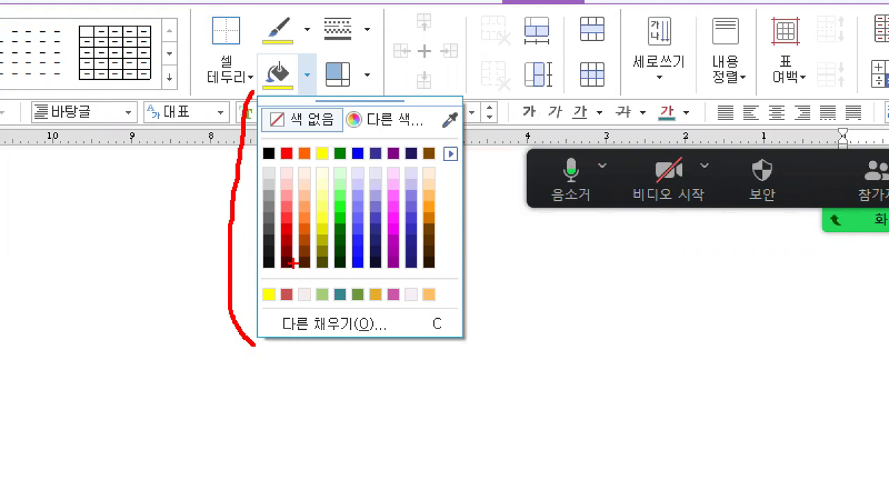
pyautogui.moveTo(265, 142)
pyautogui.mouseDown()
pyautogui.moveTo(260, 228)
pyautogui.moveTo(271, 273)
pyautogui.mouseUp()
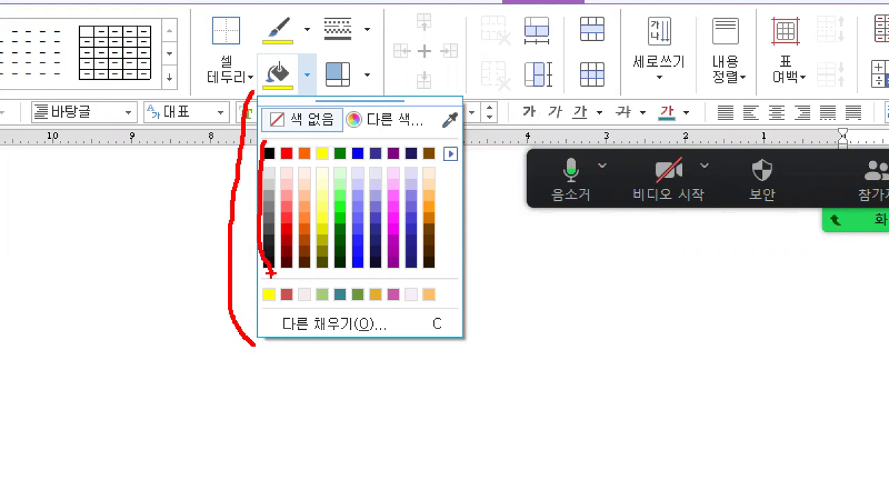
pyautogui.moveTo(457, 167)
pyautogui.mouseDown()
pyautogui.moveTo(434, 167)
pyautogui.moveTo(453, 136)
pyautogui.moveTo(467, 152)
pyautogui.moveTo(447, 182)
pyautogui.mouseUp()
pyautogui.moveTo(463, 138); pyautogui.dragTo(457, 125)
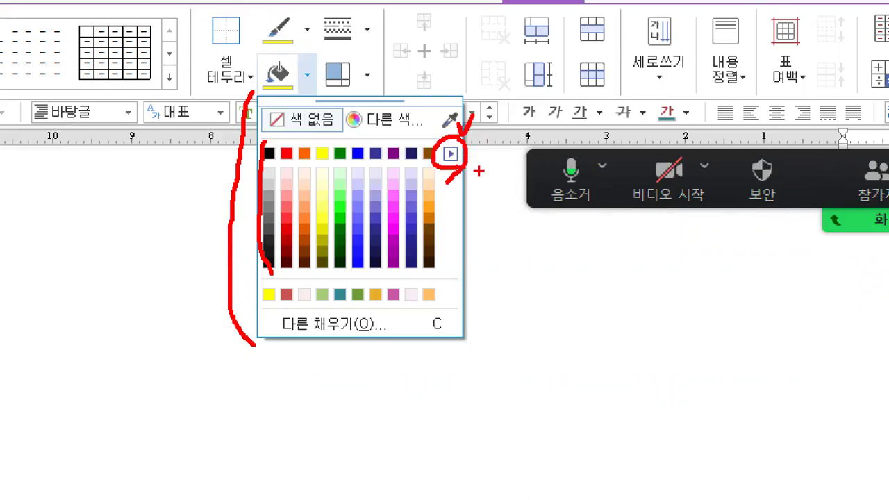
pyautogui.moveTo(494, 31)
pyautogui.mouseDown()
pyautogui.moveTo(467, 196)
pyautogui.moveTo(475, 386)
pyautogui.moveTo(498, 476)
pyautogui.mouseUp()
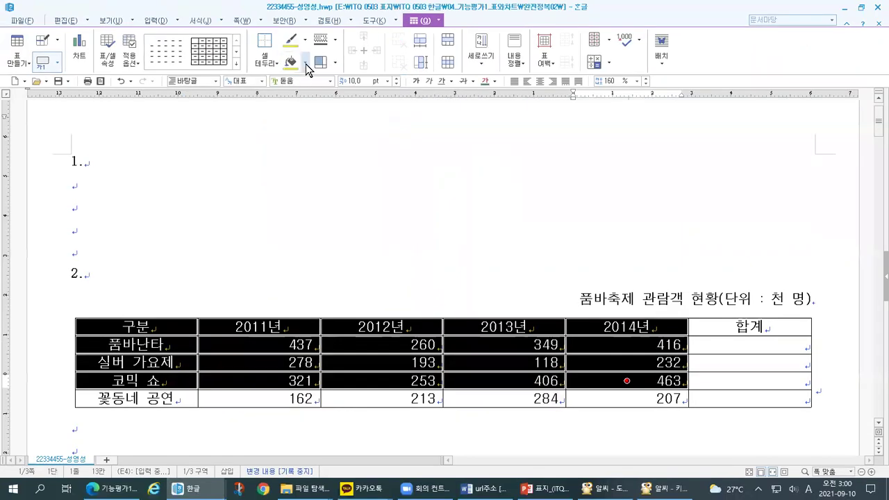
# Show the list of colour themes in the cell fill palette, check the 오피스 theme, and close the palette.
pyautogui.click(305, 64)
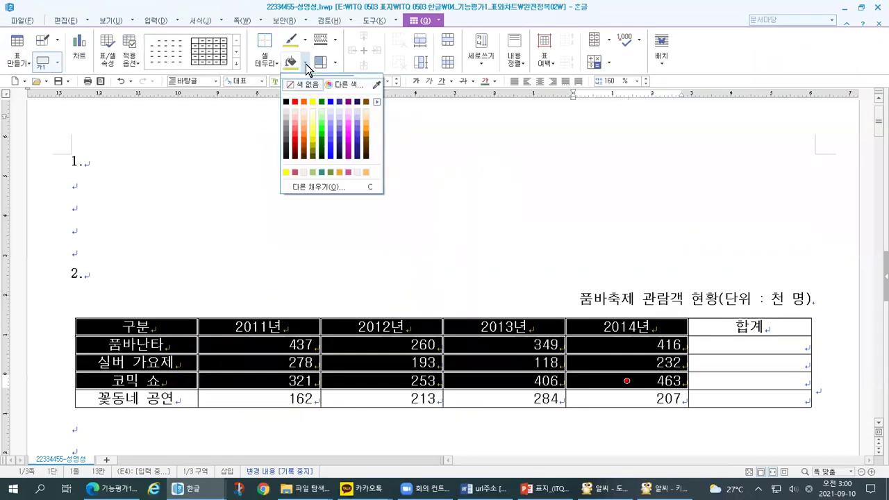
pyautogui.click(376, 102)
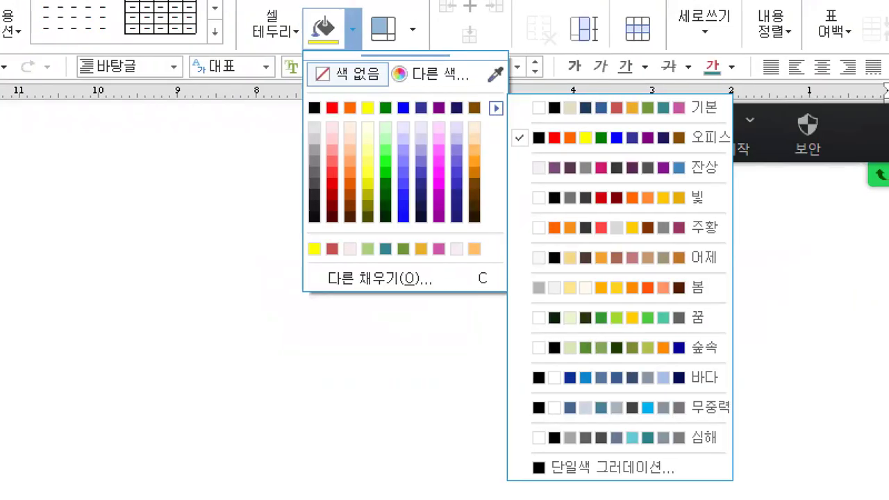
pyautogui.moveTo(349, 44)
pyautogui.mouseDown()
pyautogui.moveTo(330, 48)
pyautogui.moveTo(351, 16)
pyautogui.moveTo(357, 56)
pyautogui.mouseUp()
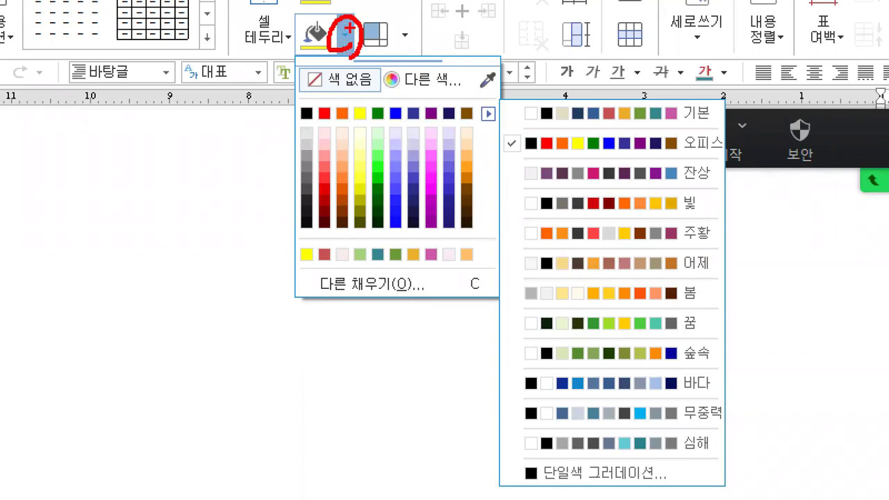
pyautogui.moveTo(500, 129)
pyautogui.mouseDown()
pyautogui.moveTo(480, 130)
pyautogui.moveTo(475, 91)
pyautogui.moveTo(506, 108)
pyautogui.moveTo(481, 139)
pyautogui.mouseUp()
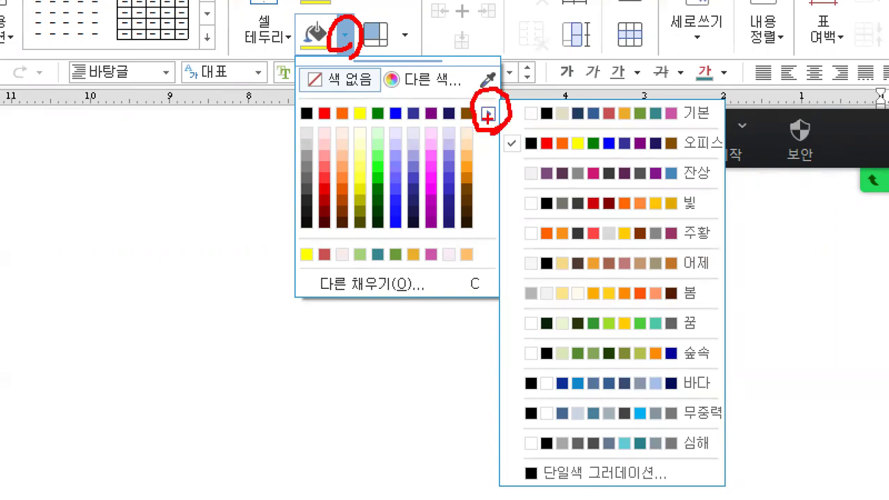
pyautogui.moveTo(703, 101)
pyautogui.mouseDown()
pyautogui.moveTo(742, 239)
pyautogui.moveTo(745, 390)
pyautogui.moveTo(718, 476)
pyautogui.moveTo(696, 480)
pyautogui.mouseUp()
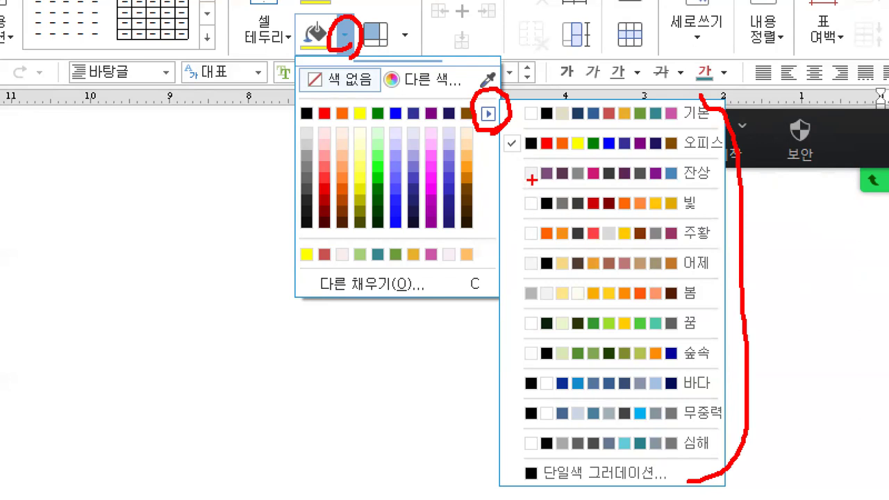
pyautogui.moveTo(486, 165); pyautogui.dragTo(736, 164)
pyautogui.moveTo(735, 124)
pyautogui.mouseDown()
pyautogui.moveTo(493, 122)
pyautogui.moveTo(486, 161)
pyautogui.mouseUp()
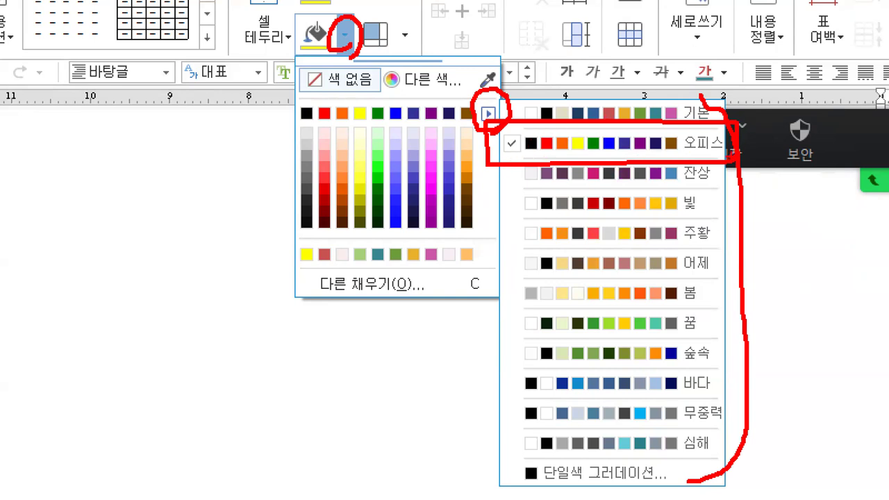
pyautogui.press('Escape')
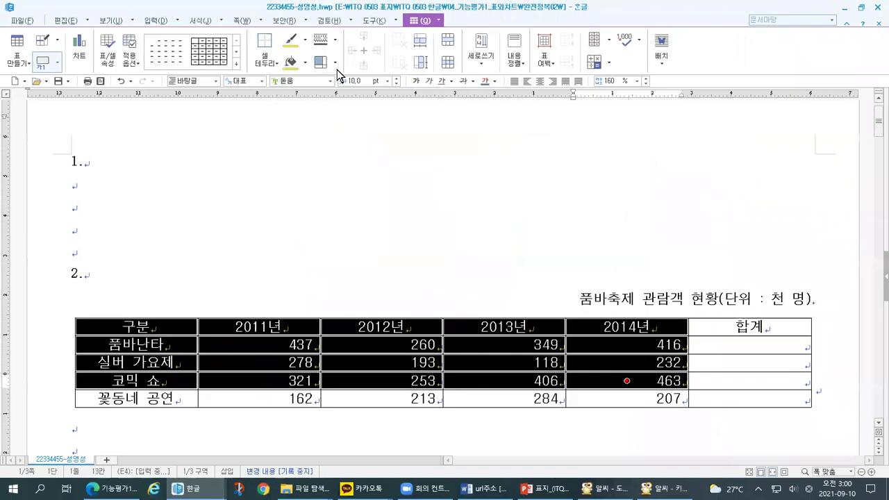
# Fill the selected block from 구분 to 463 with the yellow of the 오피스 theme and clear the selection.
pyautogui.click(345, 35)
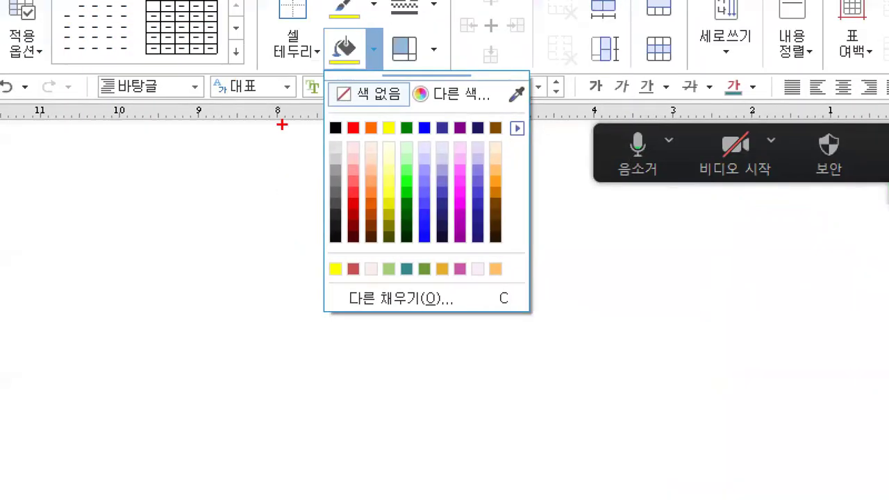
pyautogui.moveTo(283, 88); pyautogui.dragTo(278, 159)
pyautogui.moveTo(321, 243)
pyautogui.mouseDown()
pyautogui.moveTo(403, 255)
pyautogui.moveTo(515, 203)
pyautogui.moveTo(514, 118)
pyautogui.moveTo(331, 115)
pyautogui.moveTo(328, 122)
pyautogui.mouseUp()
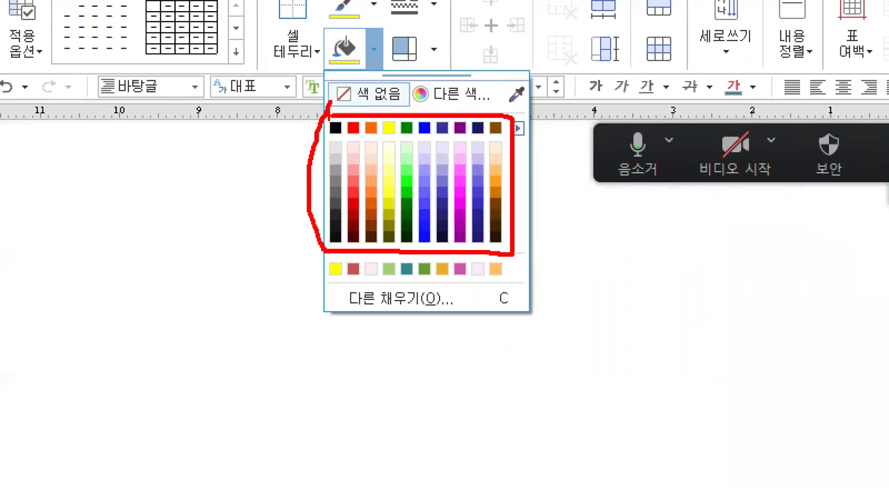
pyautogui.moveTo(400, 137)
pyautogui.mouseDown()
pyautogui.moveTo(379, 122)
pyautogui.moveTo(400, 141)
pyautogui.mouseUp()
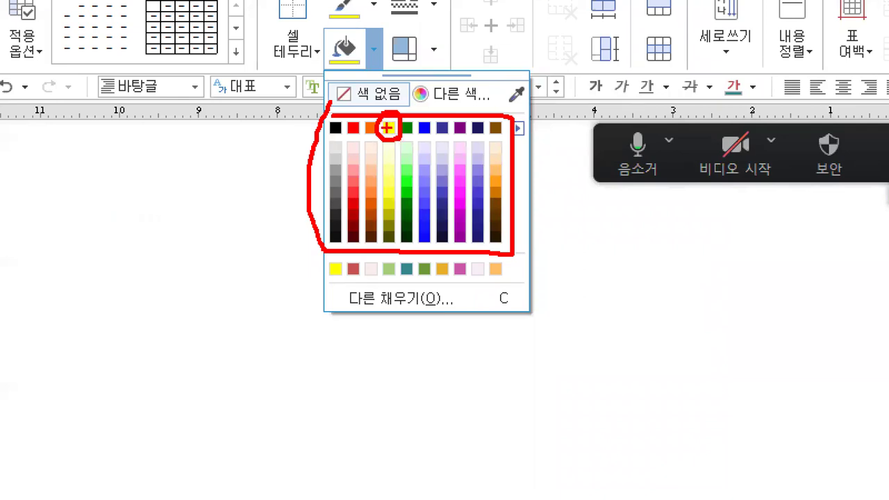
pyautogui.press('Escape')
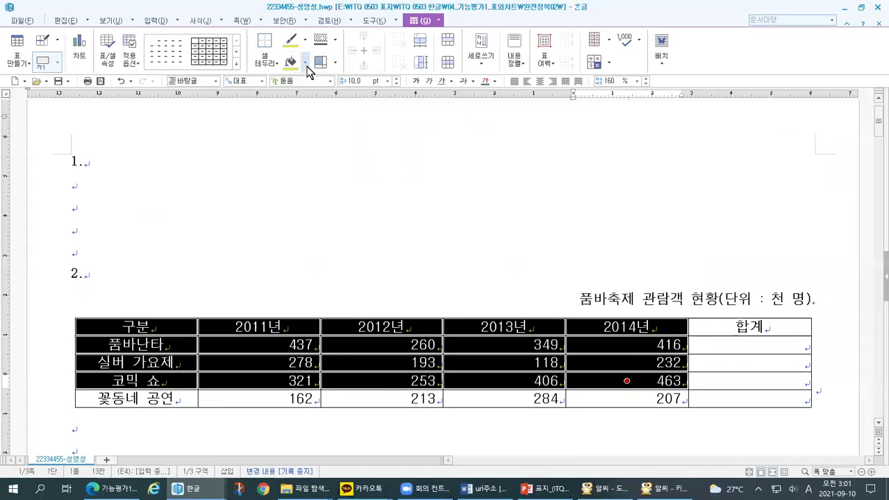
pyautogui.click(306, 66)
pyautogui.click(311, 103)
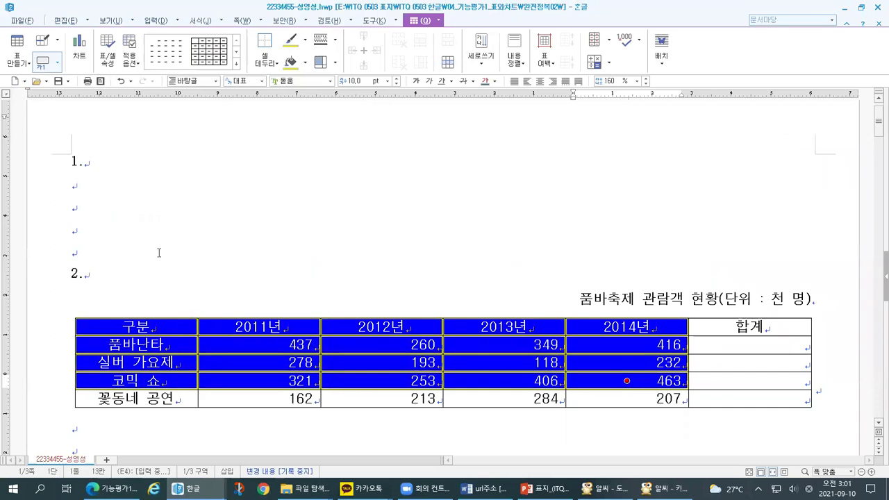
pyautogui.click(106, 209)
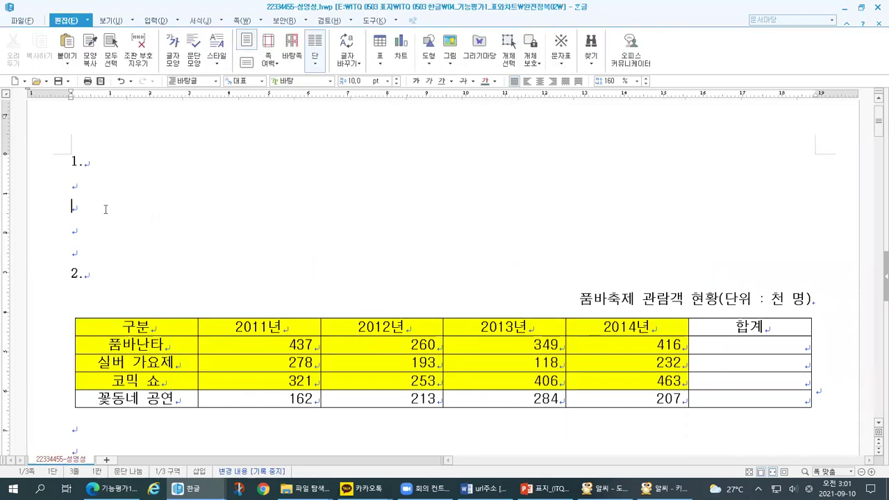
pyautogui.moveTo(134, 323); pyautogui.dragTo(618, 382)
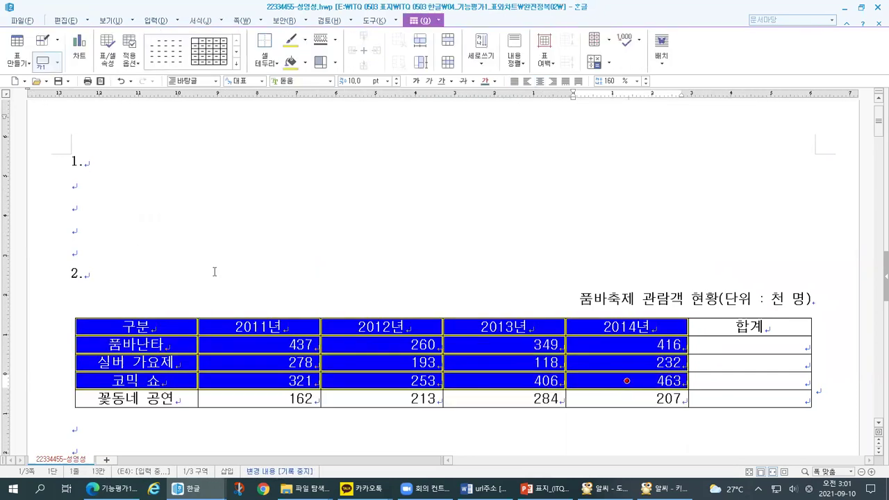
pyautogui.click(124, 224)
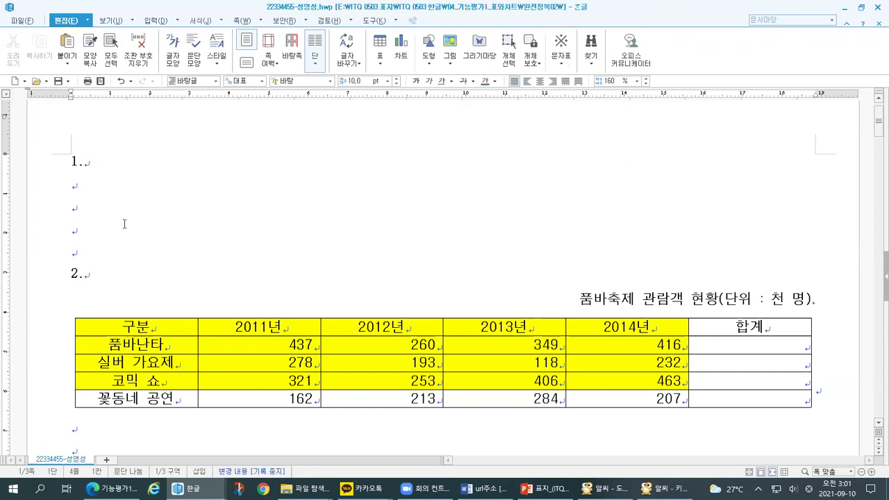
# Switch to the PowerPoint lesson slides and review the learning goal on cell background colour and block sums.
pyautogui.click(545, 489)
pyautogui.moveTo(462, 369)
pyautogui.mouseDown()
pyautogui.moveTo(471, 368)
pyautogui.moveTo(473, 388)
pyautogui.mouseUp()
pyautogui.moveTo(471, 345); pyautogui.dragTo(720, 342)
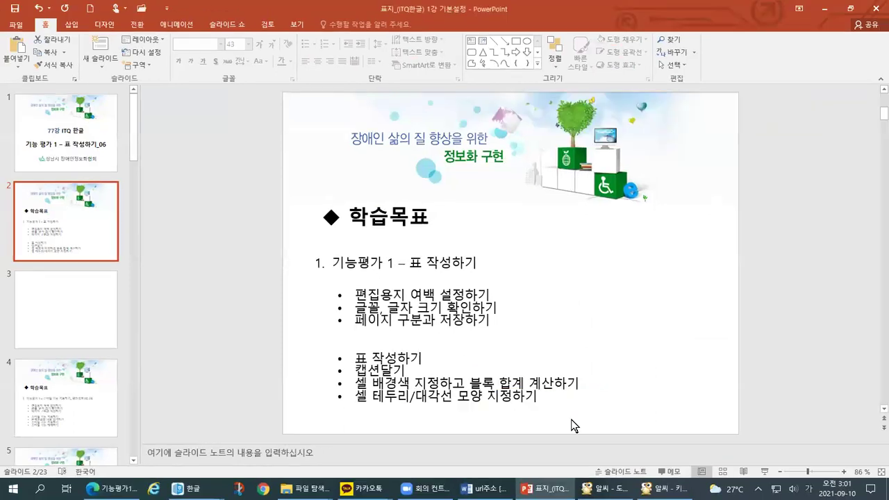
# Switch to the reference PDF 기능평가1_표 작성하기_완전정복_02 and examine which 합계 cells need row sums.
pyautogui.hotkey('alt', 'Tab')
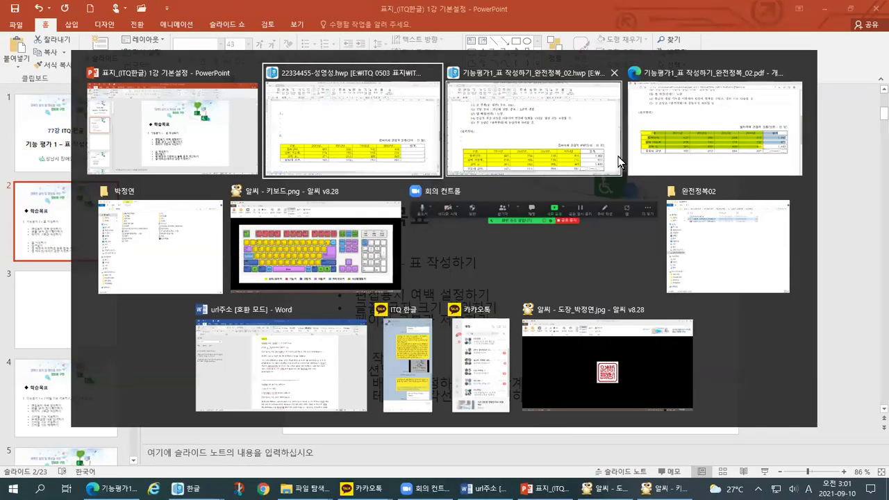
pyautogui.click(667, 147)
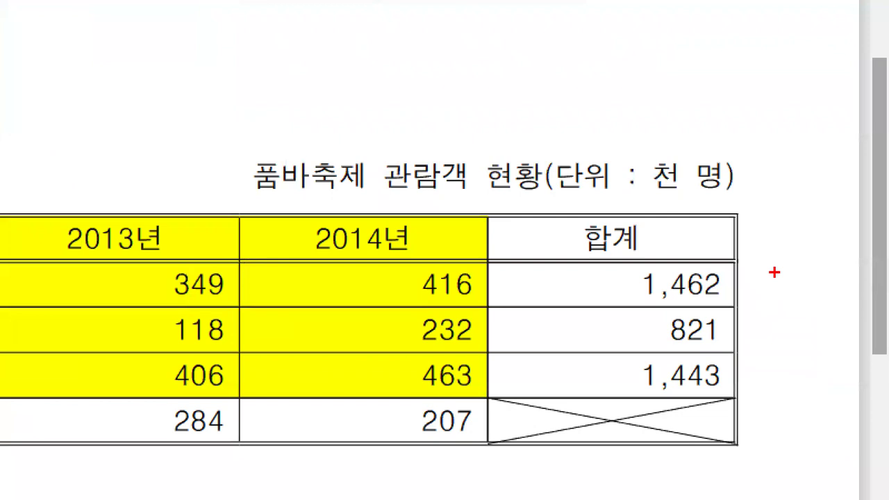
pyautogui.moveTo(814, 275); pyautogui.dragTo(754, 275)
pyautogui.moveTo(620, 265)
pyautogui.mouseDown()
pyautogui.moveTo(614, 393)
pyautogui.moveTo(770, 393)
pyautogui.moveTo(749, 257)
pyautogui.mouseUp()
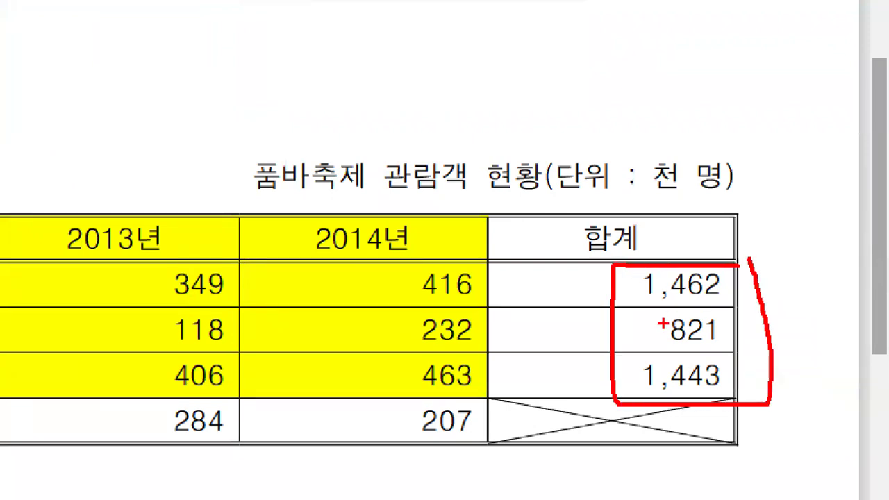
pyautogui.moveTo(16, 275); pyautogui.dragTo(51, 276)
pyautogui.moveTo(249, 279); pyautogui.dragTo(304, 268)
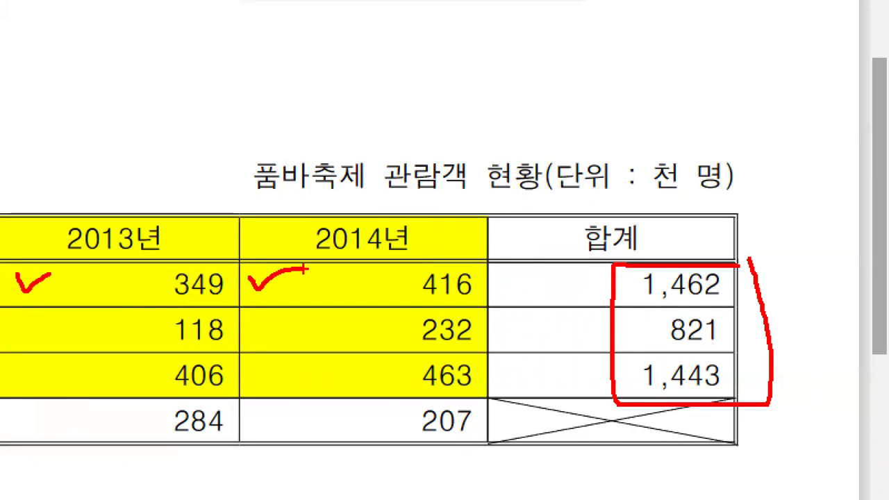
pyautogui.moveTo(528, 282)
pyautogui.mouseDown()
pyautogui.moveTo(594, 281)
pyautogui.moveTo(583, 306)
pyautogui.mouseUp()
pyautogui.moveTo(535, 325)
pyautogui.mouseDown()
pyautogui.moveTo(596, 322)
pyautogui.moveTo(589, 351)
pyautogui.mouseUp()
pyautogui.moveTo(530, 374)
pyautogui.mouseDown()
pyautogui.moveTo(585, 374)
pyautogui.moveTo(572, 392)
pyautogui.mouseUp()
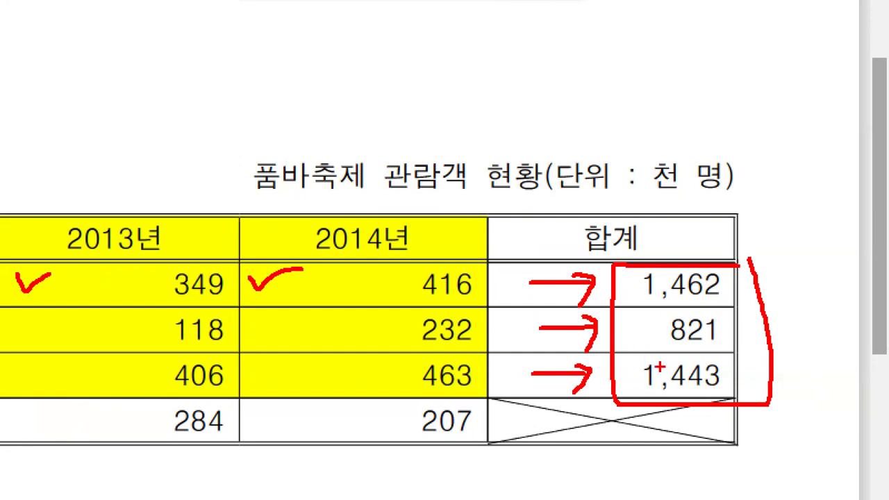
# Switch from the reference PDF to the answer document and select the block from 437 to the 합계 cell of the 코믹 쇼 row.
pyautogui.press('Escape')
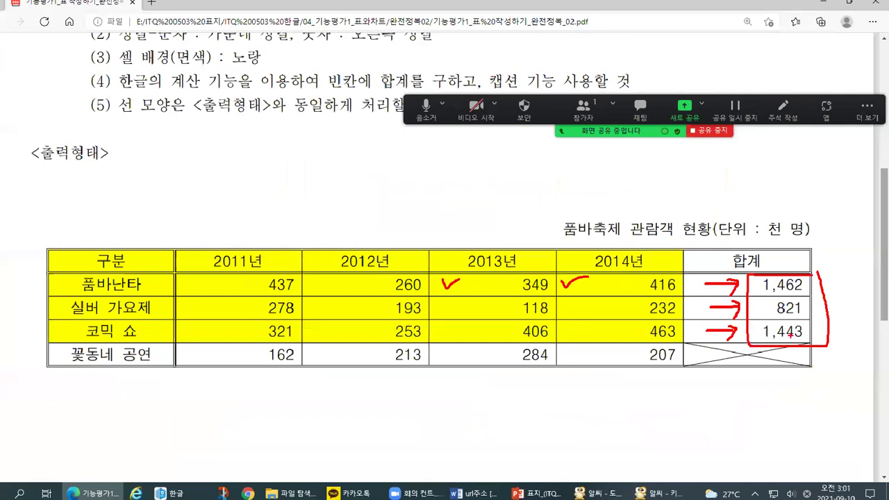
pyautogui.moveTo(188, 489)
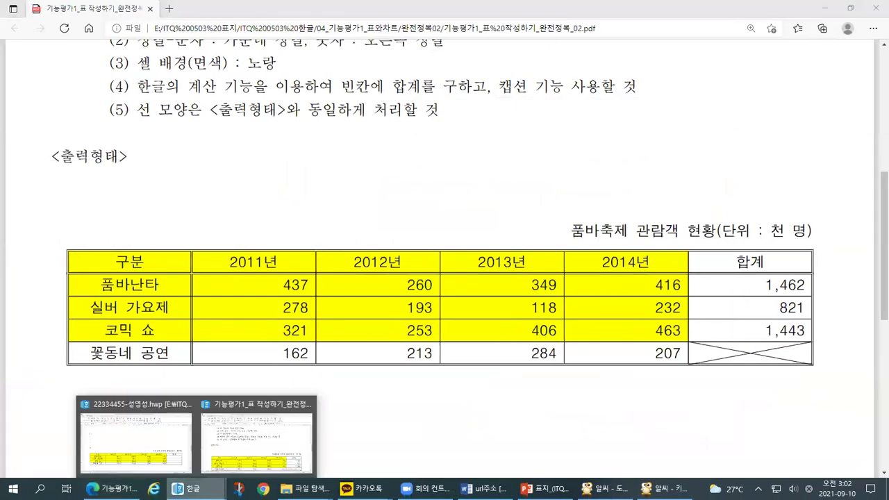
pyautogui.click(105, 460)
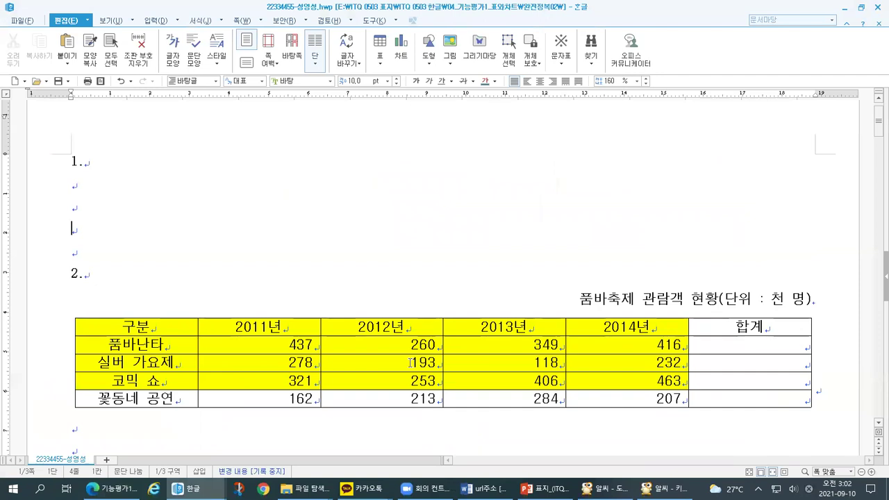
pyautogui.moveTo(268, 346); pyautogui.dragTo(763, 398)
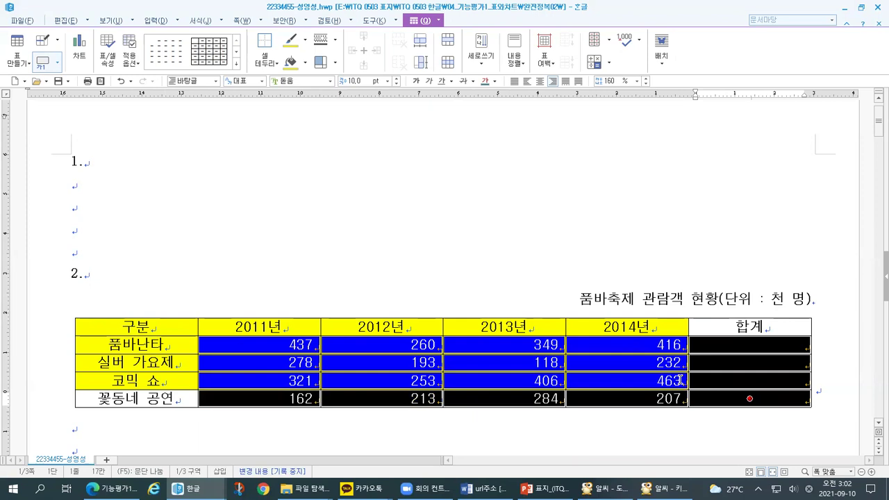
pyautogui.click(734, 380)
pyautogui.moveTo(254, 345); pyautogui.dragTo(806, 386)
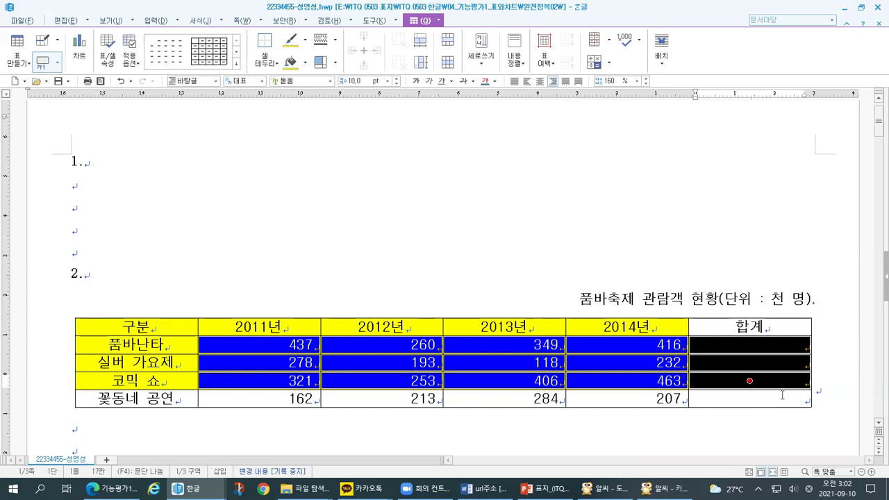
# Examine the 꽃동네 공연 row's empty 합계 cell and compare it with the same cell in the reference PDF.
pyautogui.moveTo(303, 399); pyautogui.dragTo(748, 401)
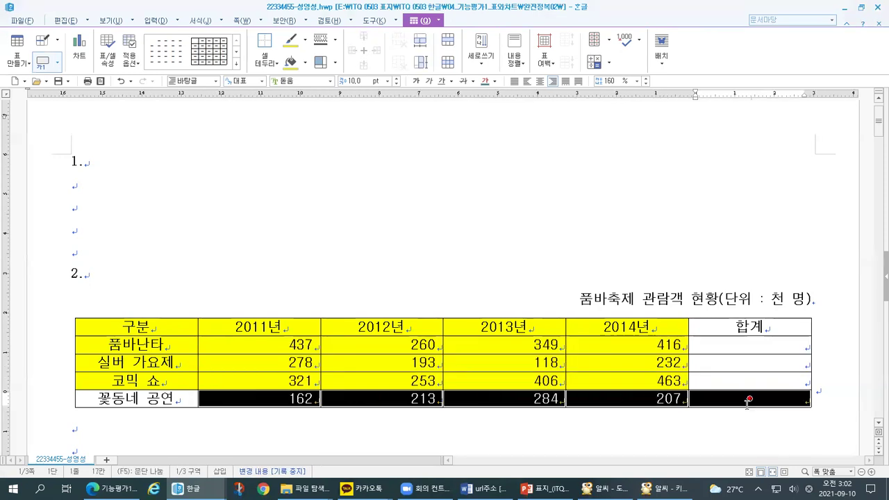
pyautogui.click(782, 404)
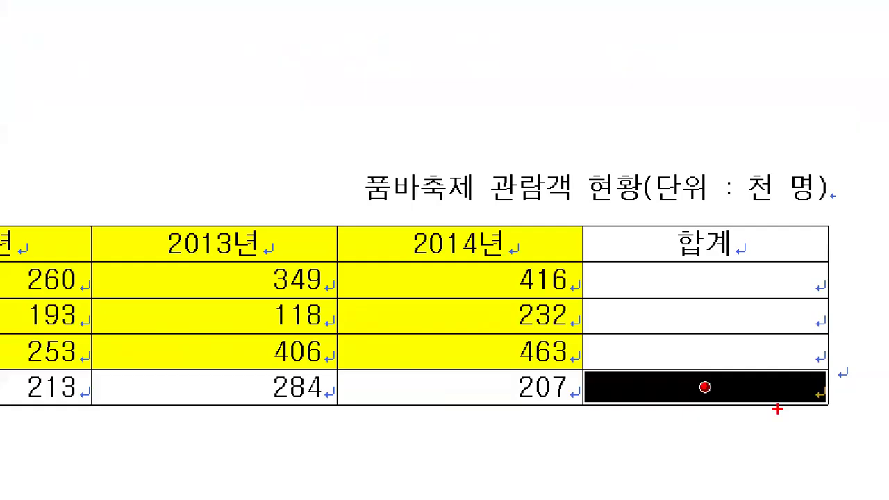
pyautogui.moveTo(787, 395); pyautogui.dragTo(798, 394)
pyautogui.moveTo(7, 379)
pyautogui.mouseDown()
pyautogui.moveTo(574, 382)
pyautogui.moveTo(556, 402)
pyautogui.mouseUp()
pyautogui.moveTo(642, 402)
pyautogui.mouseDown()
pyautogui.moveTo(658, 397)
pyautogui.moveTo(646, 411)
pyautogui.mouseUp()
pyautogui.press('Escape')
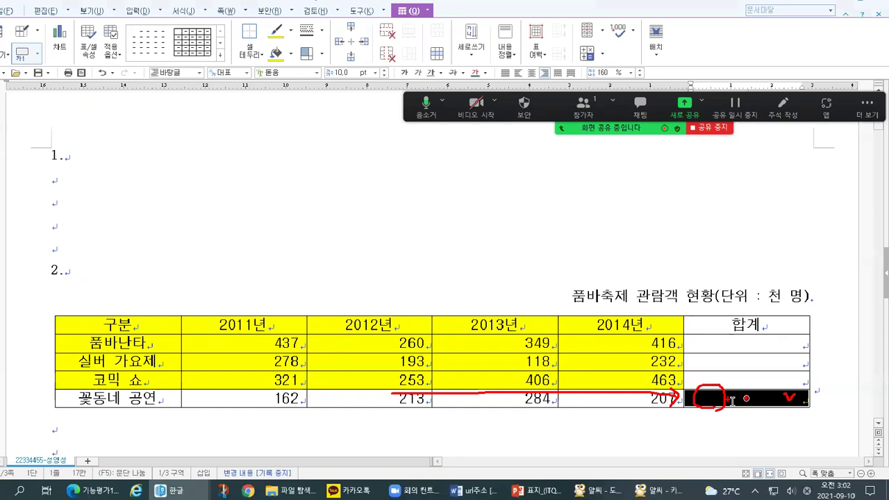
pyautogui.click(112, 489)
pyautogui.hotkey('ctrl', '1')
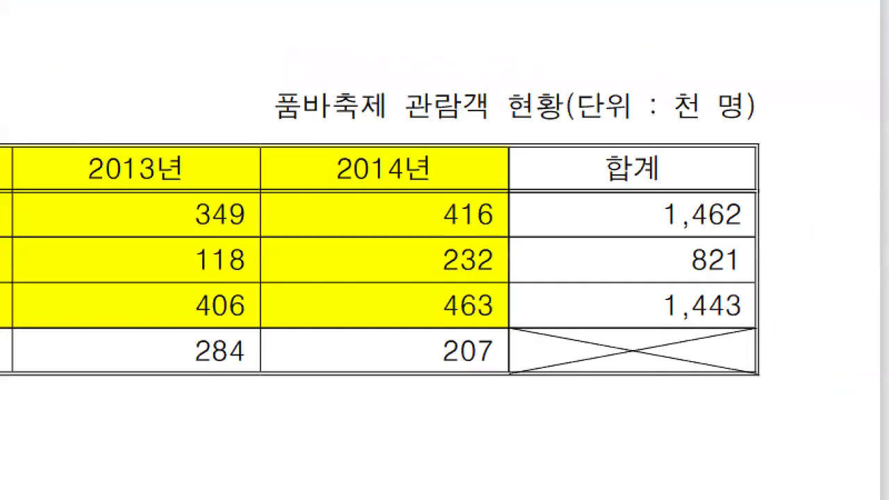
pyautogui.moveTo(648, 378)
pyautogui.mouseDown()
pyautogui.moveTo(638, 379)
pyautogui.moveTo(659, 391)
pyautogui.mouseUp()
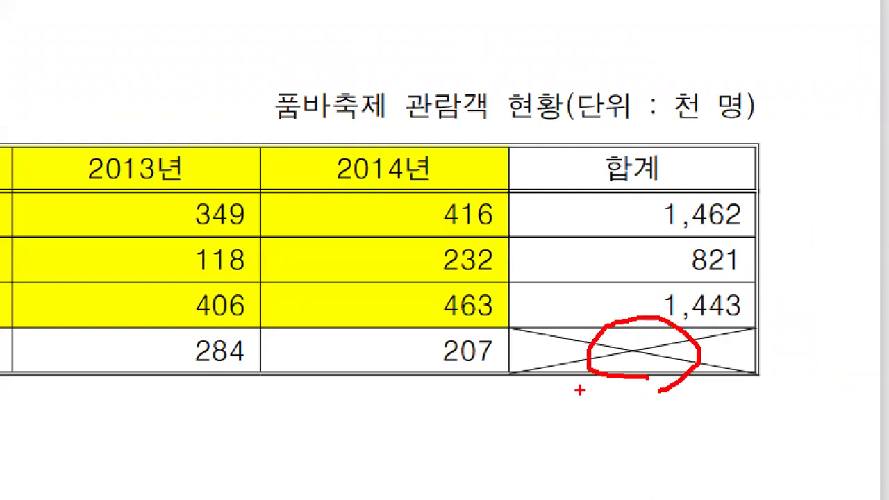
pyautogui.press('Escape')
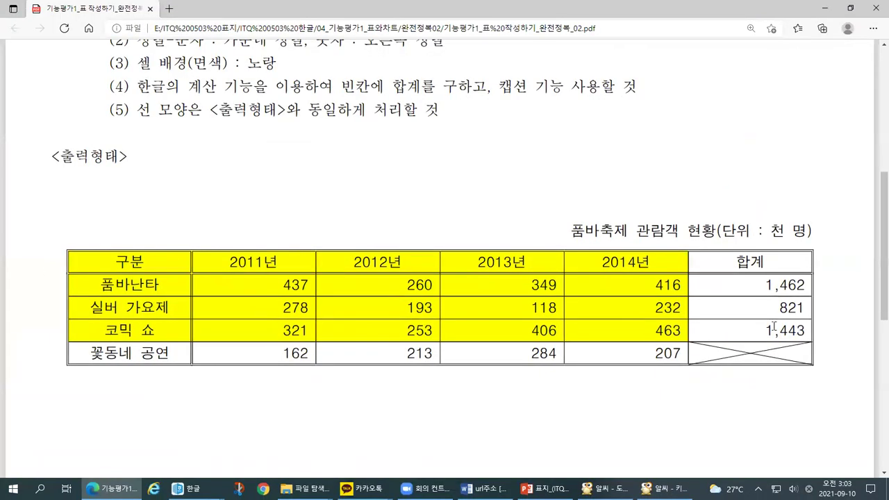
pyautogui.doubleClick(773, 327)
# Return to the answer document and select the number cells of the 품바난타, 실버 가요제 and 코믹 쇼 rows together with their empty 합계 cells.
pyautogui.moveTo(188, 489)
pyautogui.click(248, 460)
pyautogui.click(186, 488)
pyautogui.click(166, 429)
pyautogui.moveTo(209, 348); pyautogui.dragTo(799, 381)
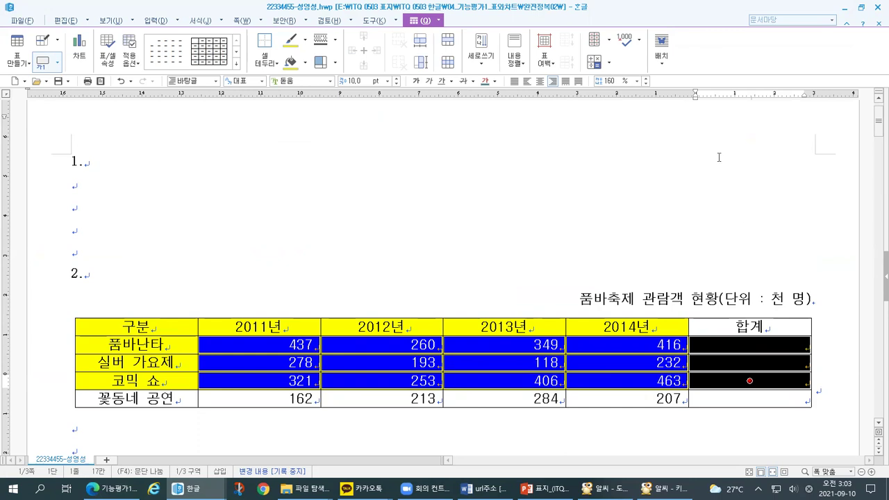
# Show the table commands available for the selected block, locate 블록 계산식, and close the list.
pyautogui.click(439, 20)
pyautogui.moveTo(392, 51)
pyautogui.mouseDown()
pyautogui.moveTo(370, 38)
pyautogui.moveTo(430, 22)
pyautogui.moveTo(417, 49)
pyautogui.moveTo(450, 55)
pyautogui.moveTo(434, 24)
pyautogui.moveTo(461, 41)
pyautogui.moveTo(453, 60)
pyautogui.mouseUp()
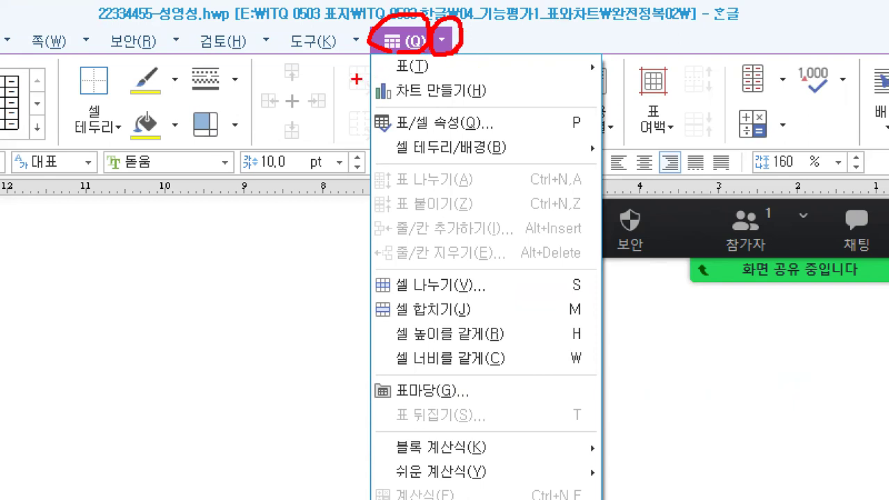
pyautogui.moveTo(367, 56)
pyautogui.mouseDown()
pyautogui.moveTo(352, 208)
pyautogui.moveTo(363, 431)
pyautogui.moveTo(375, 495)
pyautogui.mouseUp()
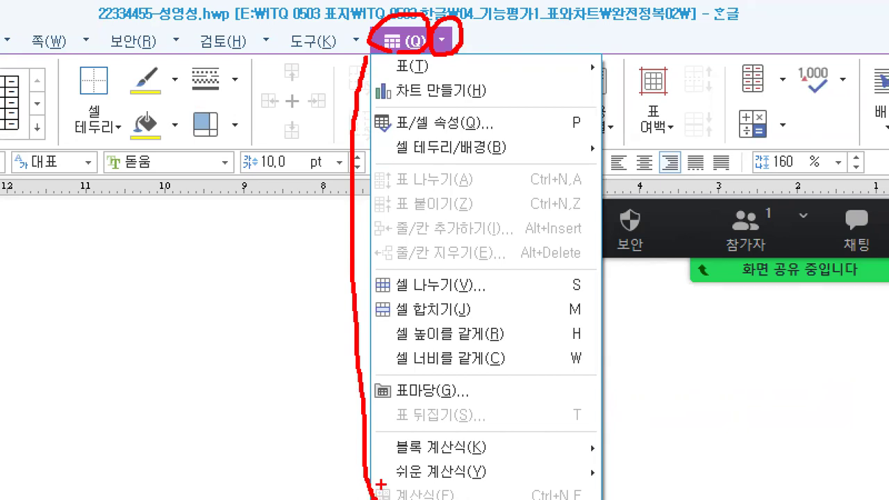
pyautogui.moveTo(380, 461)
pyautogui.mouseDown()
pyautogui.moveTo(492, 452)
pyautogui.moveTo(386, 421)
pyautogui.moveTo(387, 463)
pyautogui.mouseUp()
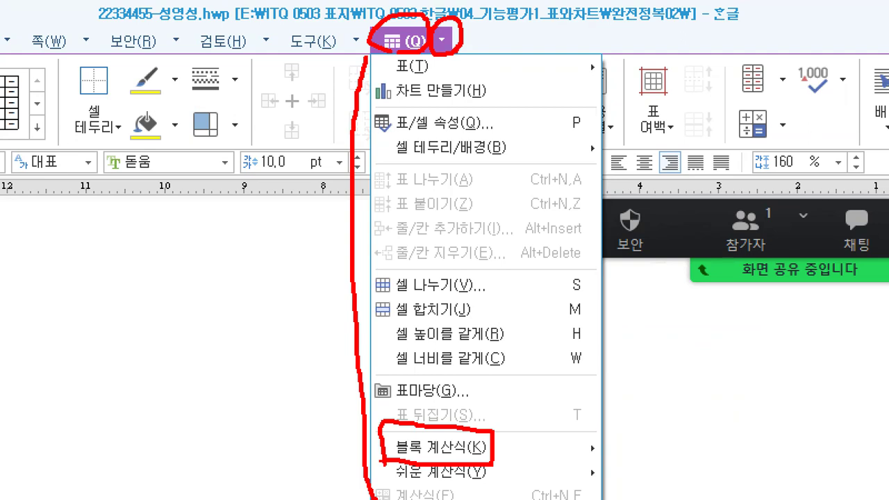
pyautogui.moveTo(470, 31); pyautogui.dragTo(483, 27)
pyautogui.moveTo(337, 440); pyautogui.dragTo(348, 441)
pyautogui.moveTo(497, 444)
pyautogui.mouseDown()
pyautogui.moveTo(597, 440)
pyautogui.moveTo(556, 473)
pyautogui.moveTo(739, 462)
pyautogui.mouseUp()
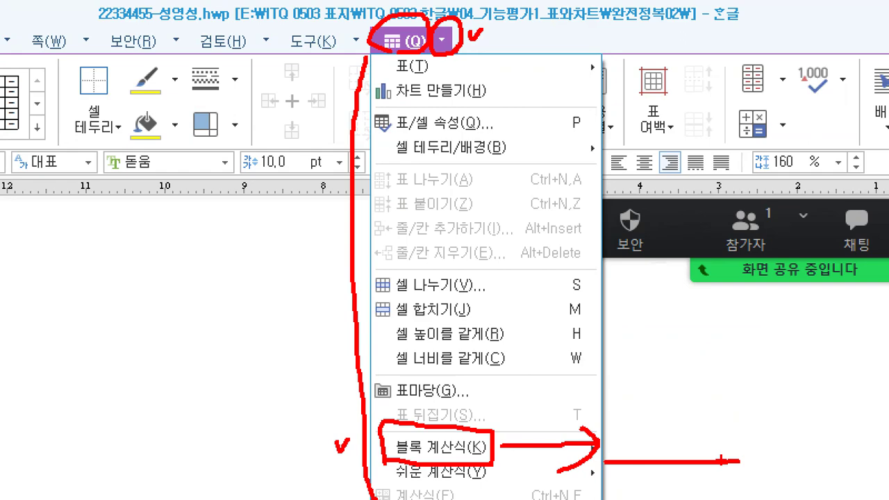
pyautogui.press('Escape')
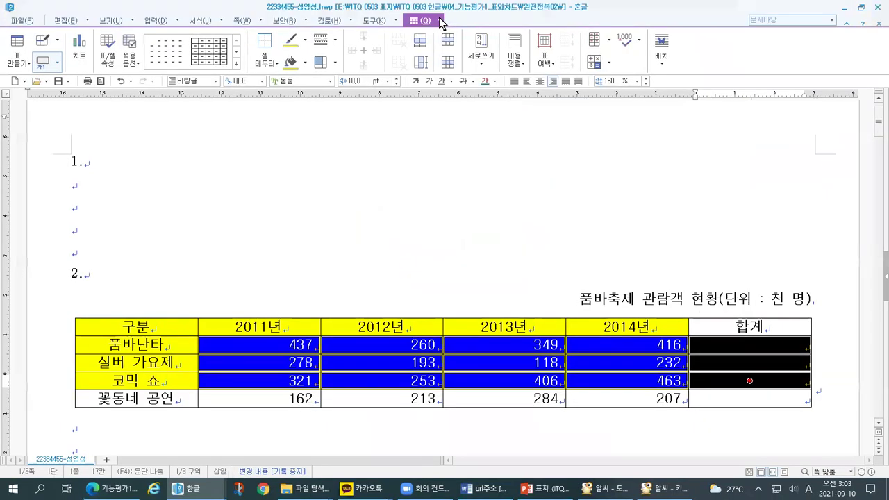
# Show the 블록 계산식 options, locate 블록 합계 among them, and close the list without applying anything.
pyautogui.click(440, 23)
pyautogui.moveTo(450, 229)
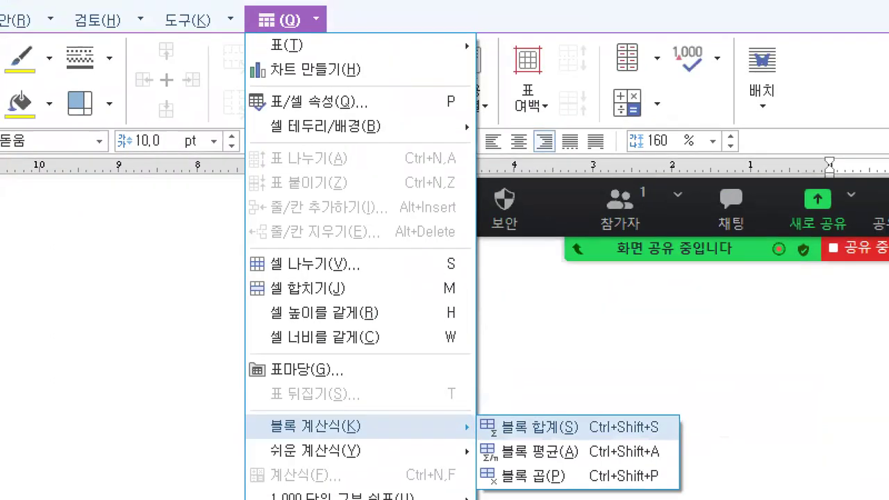
pyautogui.click(535, 66)
pyautogui.moveTo(338, 29)
pyautogui.mouseDown()
pyautogui.moveTo(300, 12)
pyautogui.moveTo(342, 32)
pyautogui.mouseUp()
pyautogui.moveTo(248, 418); pyautogui.dragTo(267, 414)
pyautogui.moveTo(576, 414)
pyautogui.mouseDown()
pyautogui.moveTo(581, 431)
pyautogui.moveTo(597, 410)
pyautogui.mouseUp()
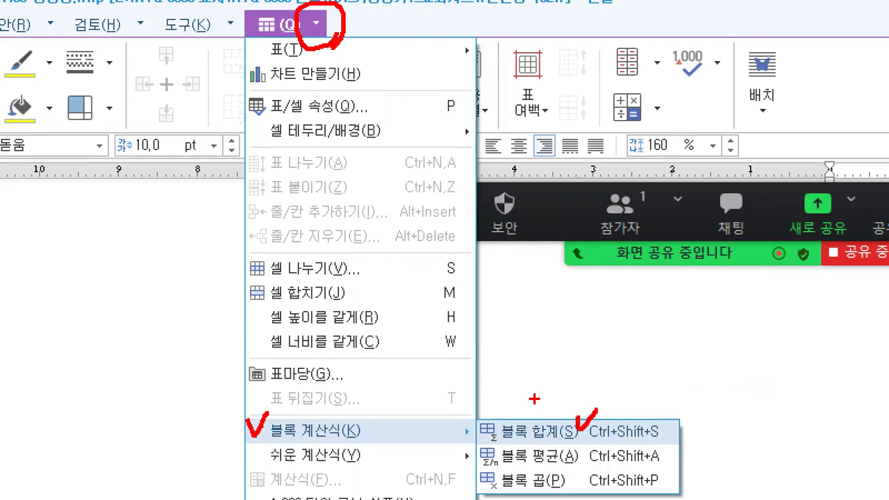
pyautogui.press('Escape')
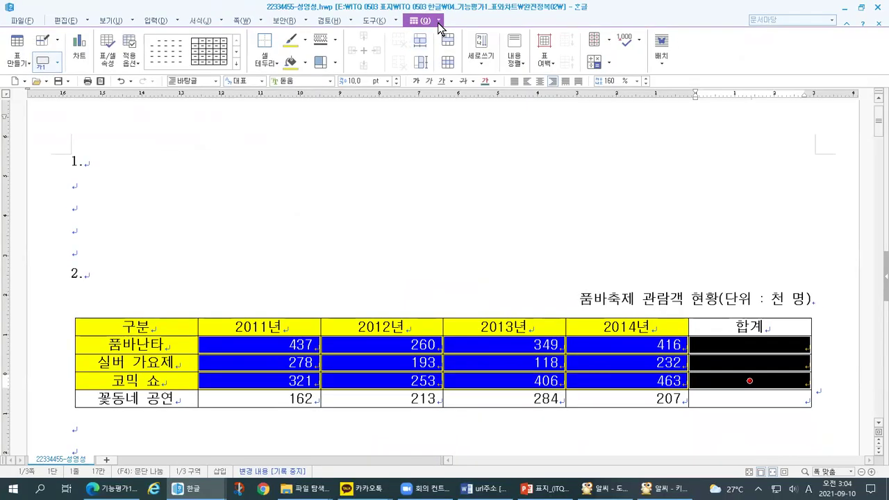
# Apply 블록 합계 to the selected block to fill the three empty 합계 cells, and inspect the calculated column.
pyautogui.click(439, 23)
pyautogui.moveTo(445, 225)
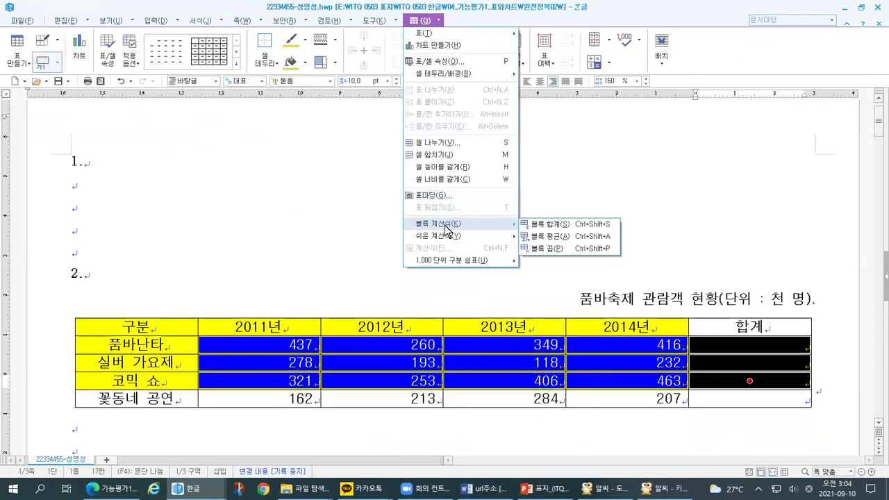
pyautogui.click(549, 224)
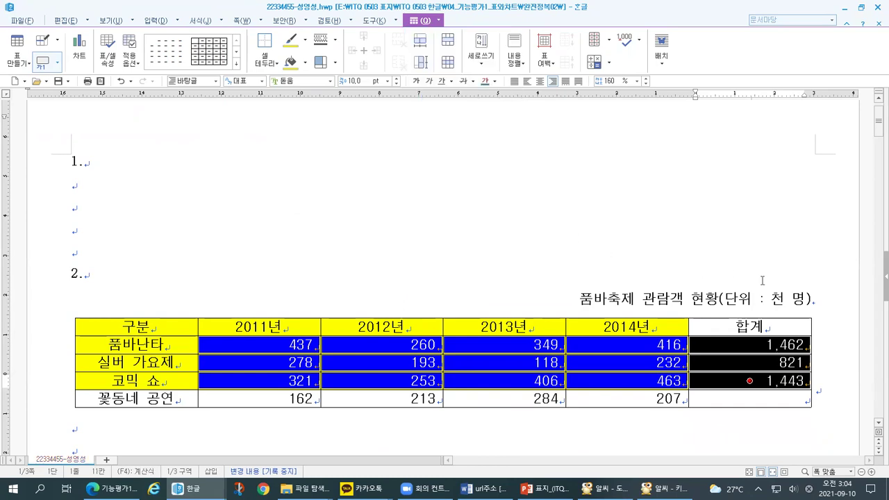
pyautogui.hotkey('ctrl', '1')
pyautogui.moveTo(808, 397); pyautogui.dragTo(739, 346)
pyautogui.moveTo(590, 330)
pyautogui.mouseDown()
pyautogui.moveTo(705, 268)
pyautogui.moveTo(740, 394)
pyautogui.moveTo(694, 448)
pyautogui.moveTo(697, 439)
pyautogui.mouseUp()
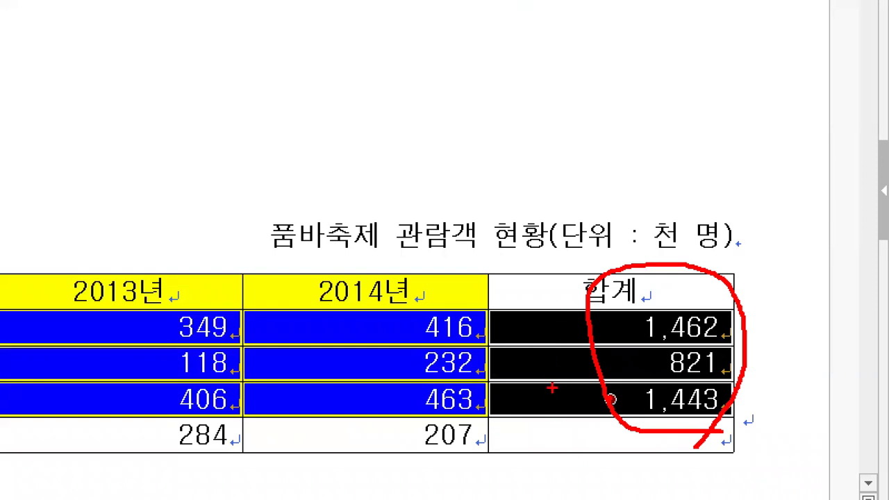
# Check the 품바난타 total in the reference document 기능평가1_표 작성하기_완전정복_02.hwp and return to the answer document.
pyautogui.hotkey('alt', 'Tab')
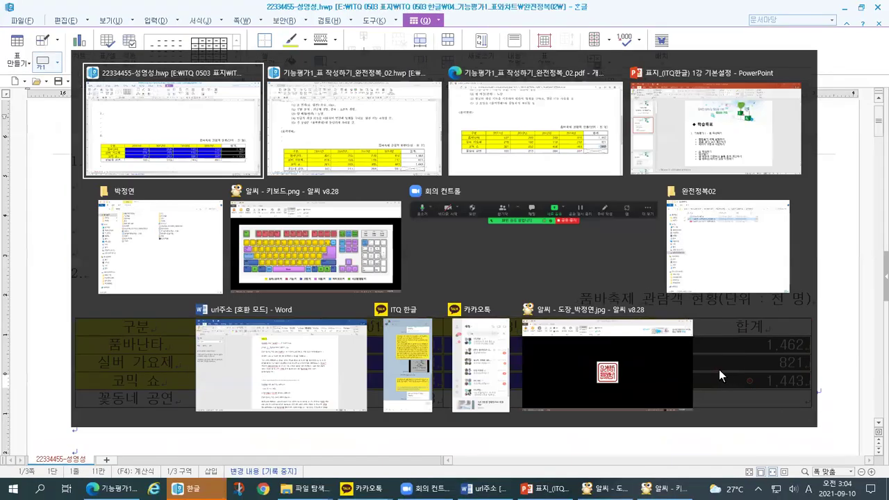
pyautogui.click(375, 132)
pyautogui.moveTo(756, 377); pyautogui.dragTo(799, 379)
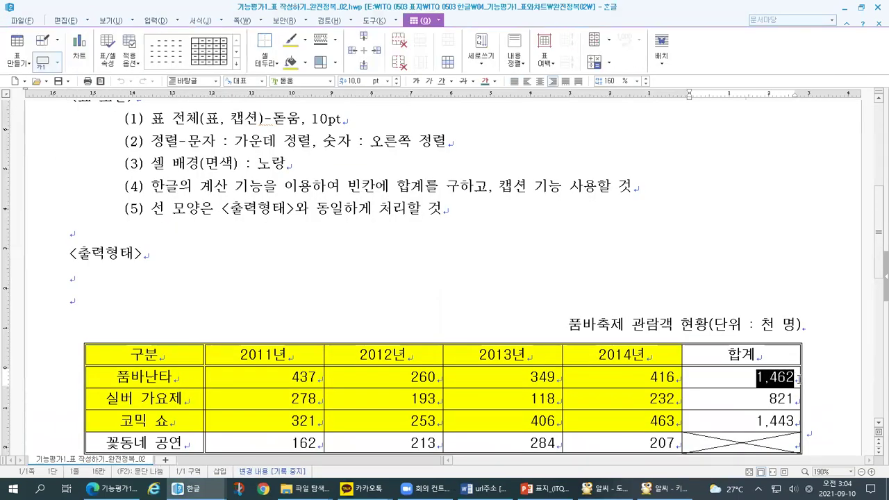
pyautogui.hotkey('alt', 'Tab')
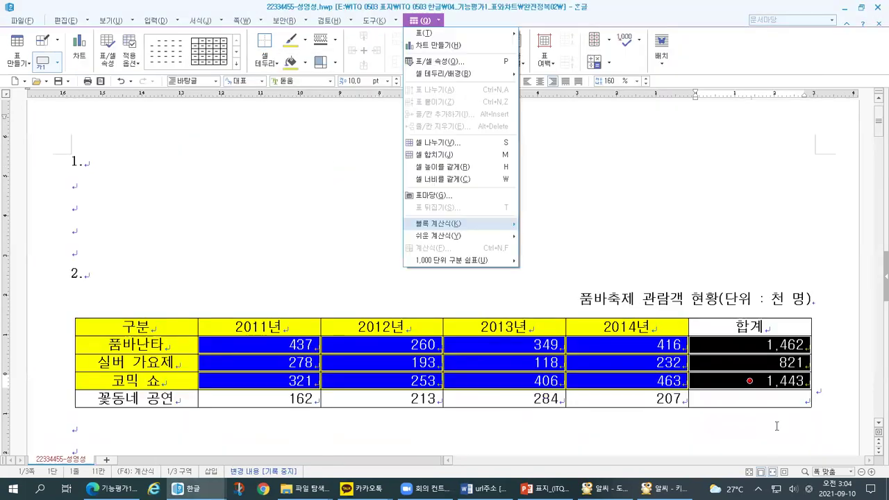
# Review the block calculation commands and the calculated 합계 cells in the answer document.
pyautogui.hotkey('ctrl', '1')
pyautogui.click(804, 393)
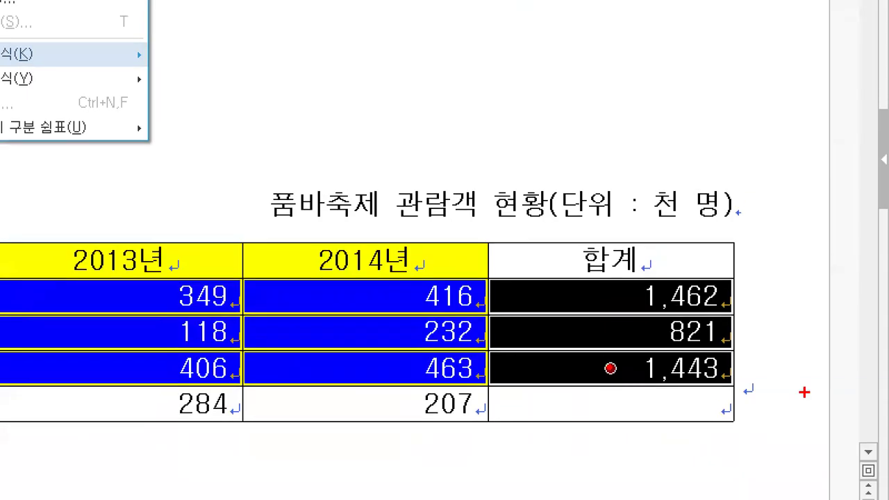
pyautogui.moveTo(623, 291); pyautogui.dragTo(632, 293)
pyautogui.moveTo(96, 281); pyautogui.dragTo(100, 290)
pyautogui.moveTo(315, 283); pyautogui.dragTo(327, 293)
pyautogui.moveTo(649, 305); pyautogui.dragTo(729, 310)
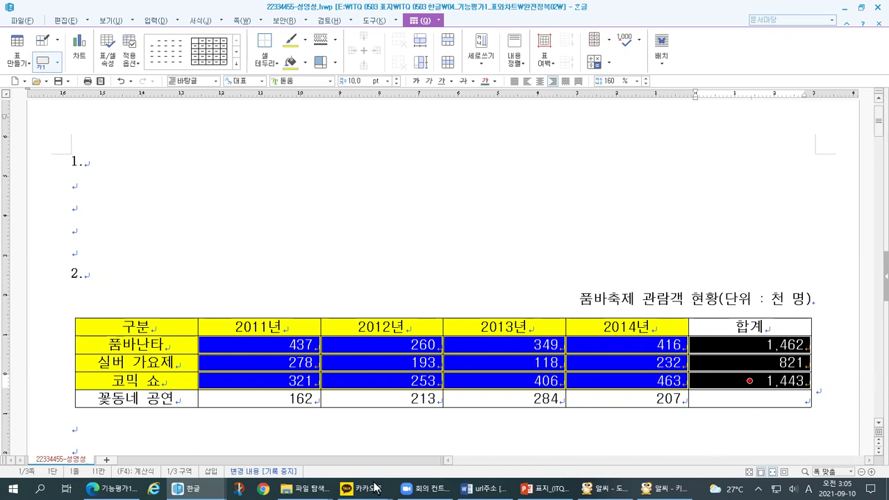
# Switch to the reference document and select the entire table under 출력형태, from 구분 to the crossed-out cell.
pyautogui.moveTo(198, 488)
pyautogui.click(234, 436)
pyautogui.scroll(-3, 304, 391)
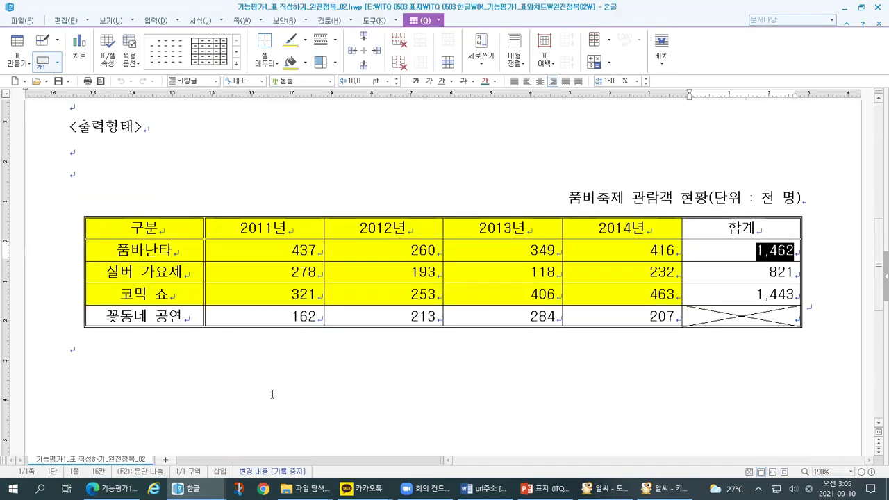
pyautogui.moveTo(170, 228); pyautogui.dragTo(740, 321)
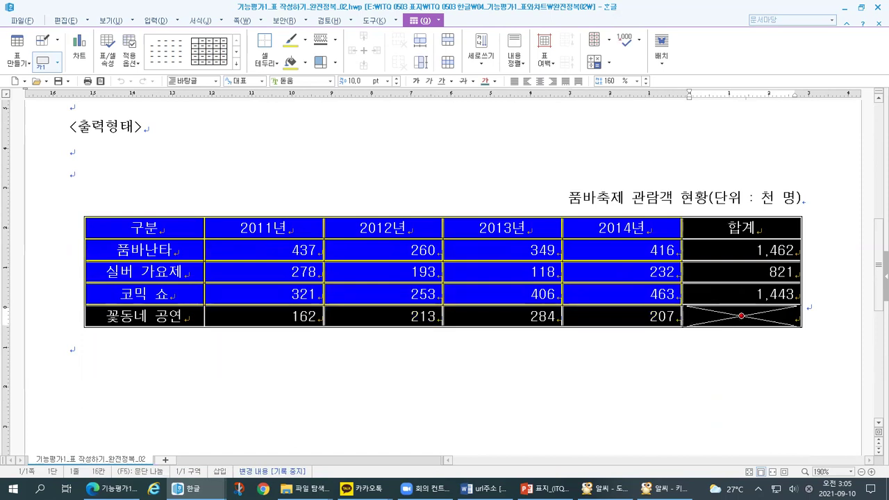
# Switch to the picture 키보드.png, examine the Ctrl key and the arrow keys, and close the image viewer windows.
pyautogui.click(665, 488)
pyautogui.hotkey('ctrl', '1')
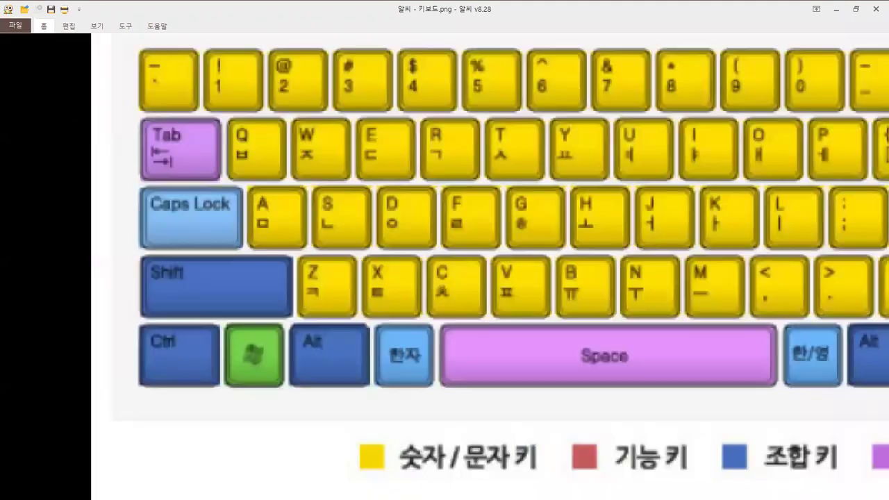
pyautogui.click(2, 353)
pyautogui.moveTo(180, 405)
pyautogui.mouseDown()
pyautogui.moveTo(129, 321)
pyautogui.moveTo(186, 406)
pyautogui.mouseUp()
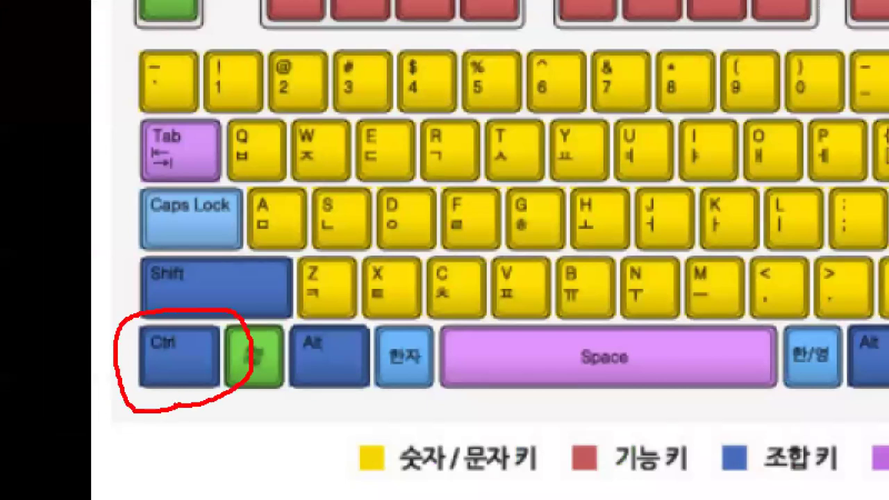
pyautogui.press('Escape')
pyautogui.hotkey('ctrl', '1')
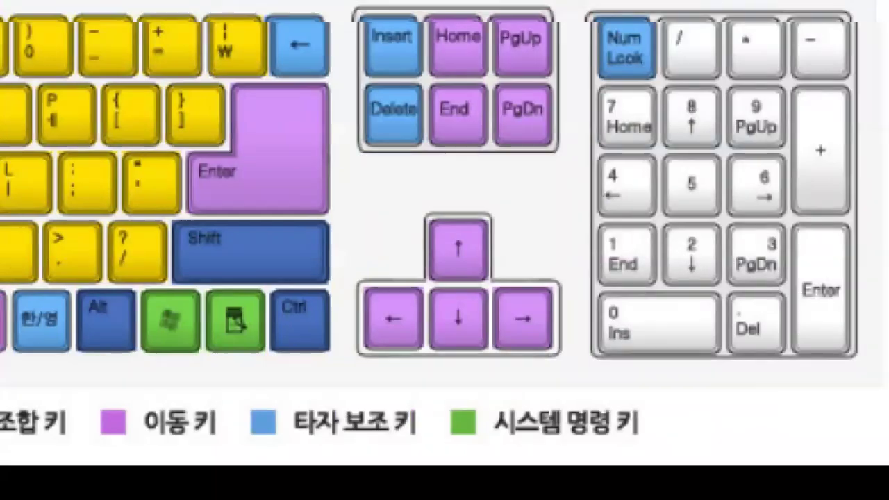
pyautogui.click(702, 384)
pyautogui.moveTo(533, 377)
pyautogui.mouseDown()
pyautogui.moveTo(348, 247)
pyautogui.moveTo(523, 224)
pyautogui.moveTo(534, 362)
pyautogui.moveTo(507, 387)
pyautogui.mouseUp()
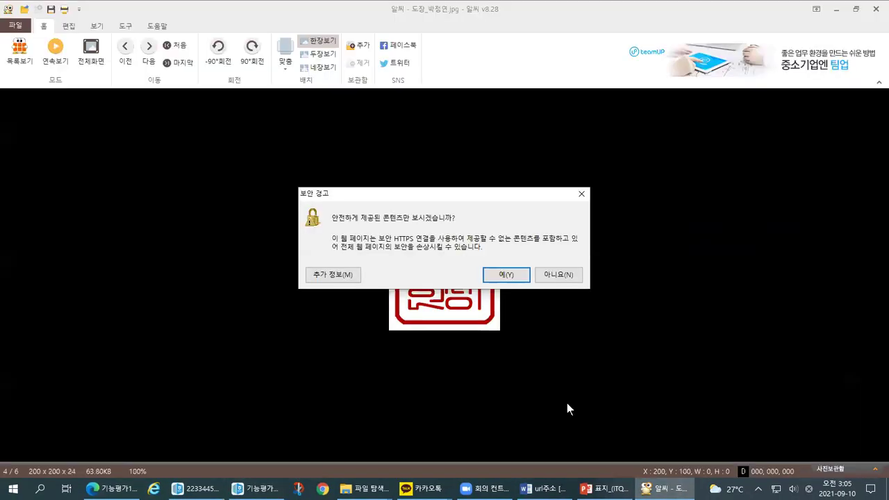
pyautogui.click(582, 194)
pyautogui.click(877, 9)
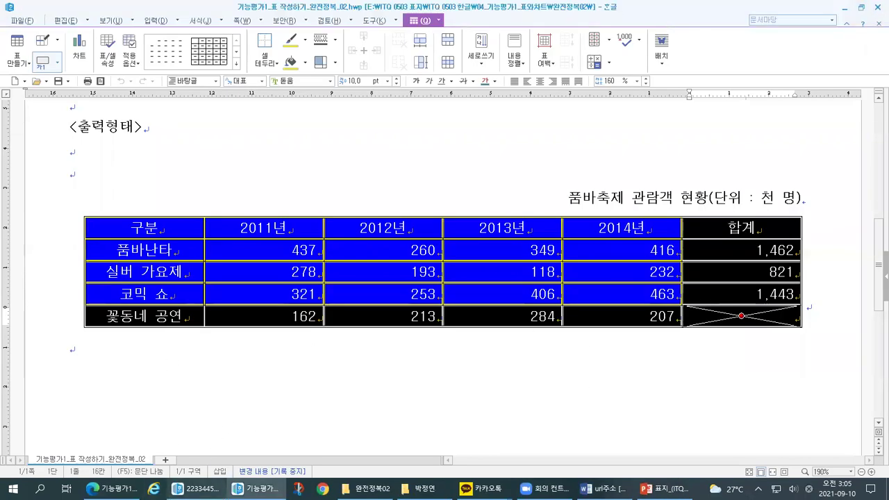
# Switch to the answer document and select the entire table, from 구분 to the empty last cell of the 합계 column.
pyautogui.click(196, 489)
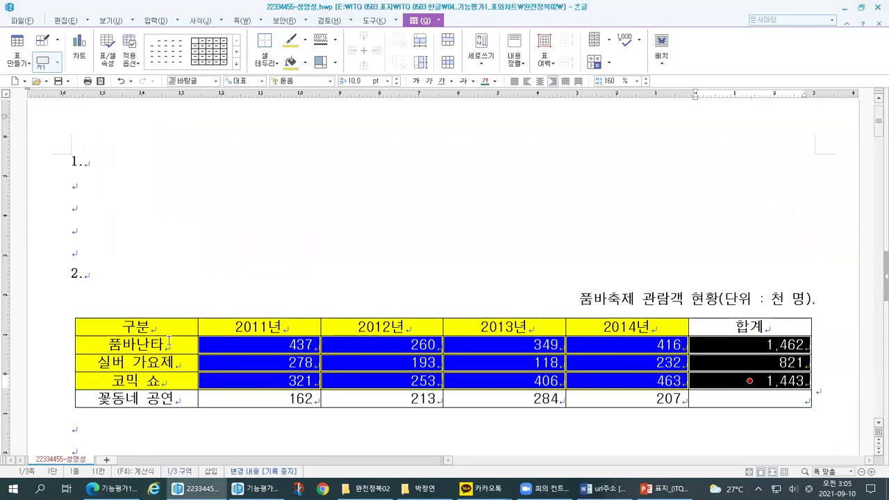
pyautogui.moveTo(168, 328); pyautogui.dragTo(727, 403)
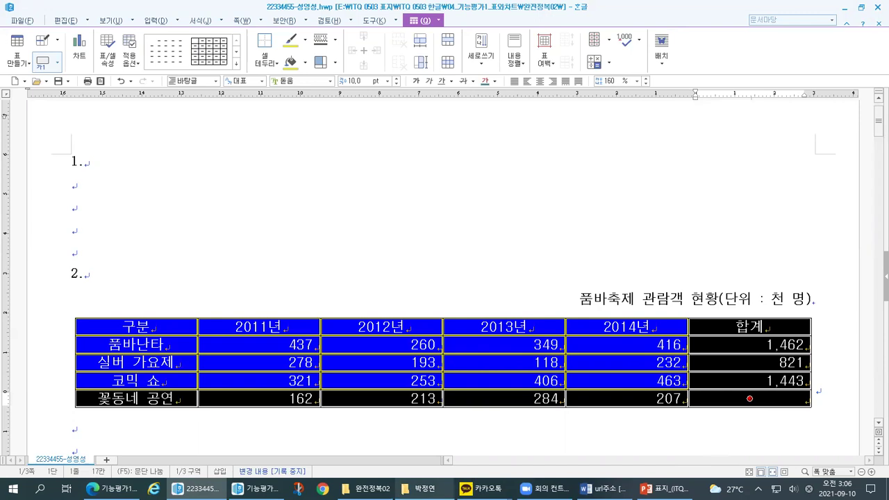
# Bring up the picture 키보드.png, dismiss its security prompt, examine the arrow keys, and return to the answer document.
pyautogui.click(421, 489)
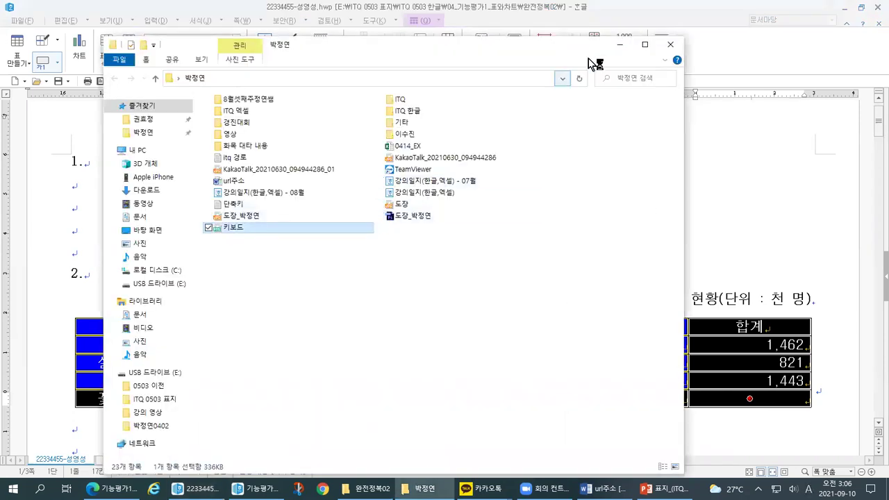
pyautogui.click(620, 45)
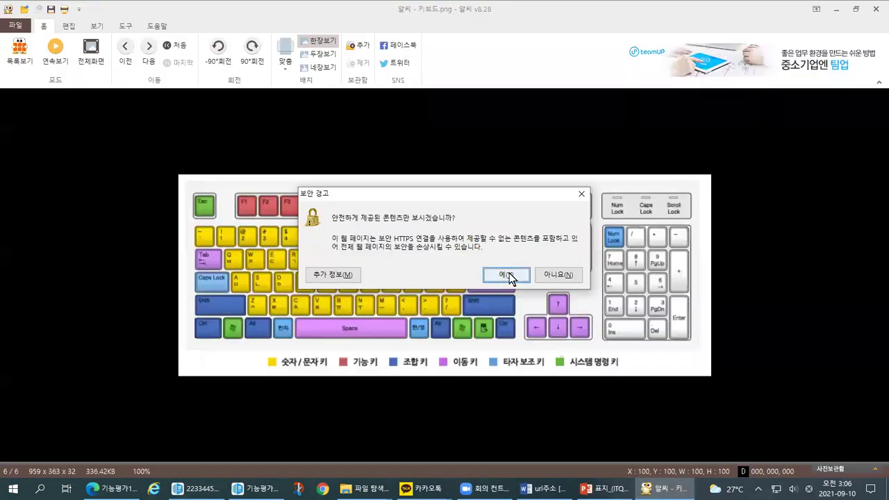
pyautogui.click(502, 277)
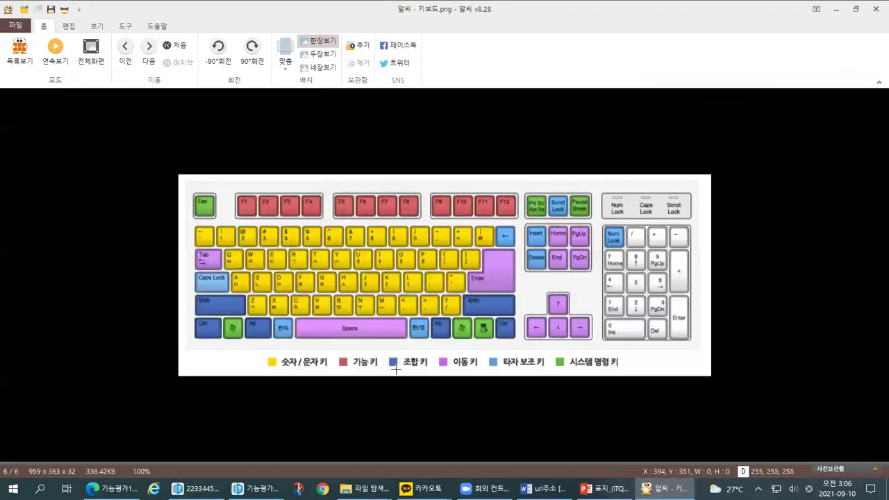
pyautogui.scroll(1, 397, 368)
pyautogui.hotkey('ctrl', '1')
pyautogui.moveTo(105, 381)
pyautogui.mouseDown()
pyautogui.moveTo(25, 316)
pyautogui.moveTo(123, 273)
pyautogui.moveTo(106, 387)
pyautogui.mouseUp()
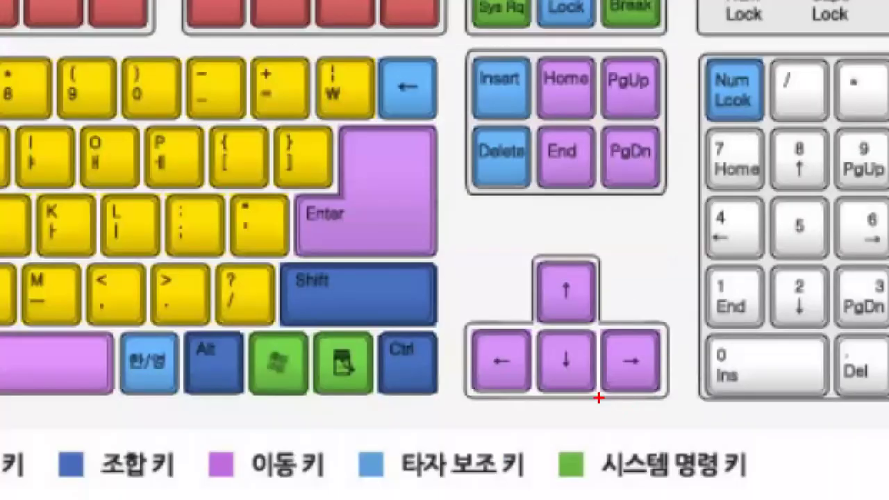
pyautogui.moveTo(599, 398)
pyautogui.mouseDown()
pyautogui.moveTo(486, 269)
pyautogui.moveTo(624, 264)
pyautogui.moveTo(582, 421)
pyautogui.mouseUp()
pyautogui.moveTo(581, 329)
pyautogui.mouseDown()
pyautogui.moveTo(556, 392)
pyautogui.moveTo(579, 326)
pyautogui.moveTo(587, 387)
pyautogui.moveTo(558, 402)
pyautogui.mouseUp()
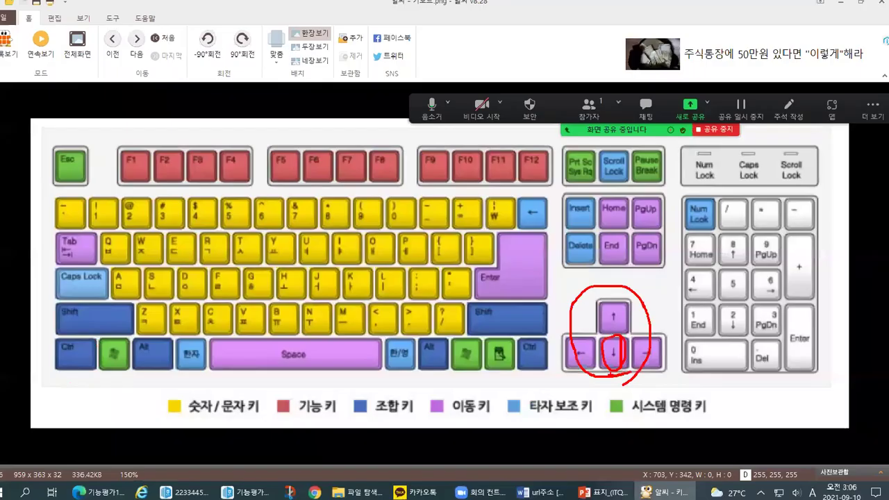
pyautogui.hotkey('alt', 'Tab')
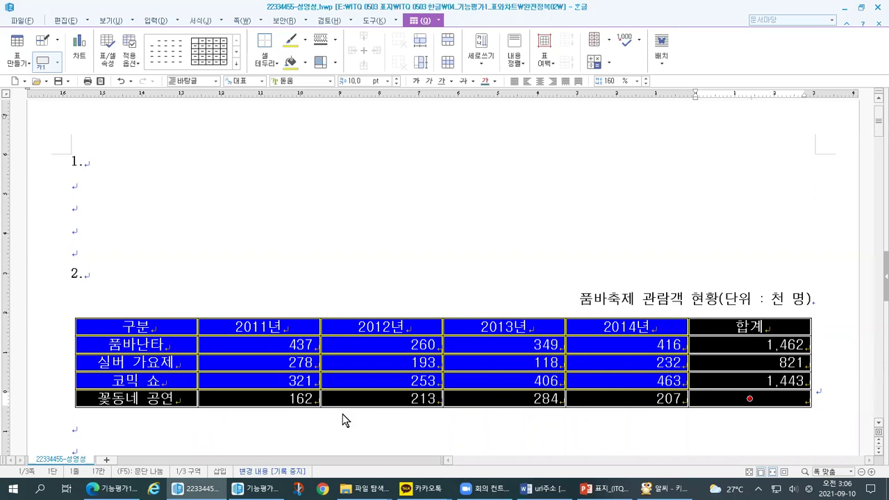
pyautogui.hotkey('ctrl', '1')
pyautogui.click(118, 437)
pyautogui.moveTo(333, 348)
pyautogui.mouseDown()
pyautogui.moveTo(329, 369)
pyautogui.moveTo(341, 350)
pyautogui.moveTo(370, 400)
pyautogui.moveTo(386, 390)
pyautogui.mouseUp()
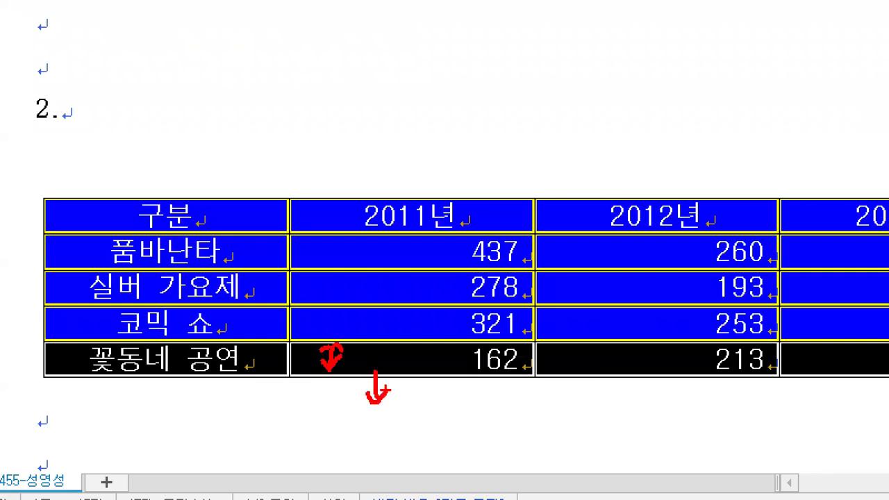
pyautogui.moveTo(381, 313); pyautogui.dragTo(364, 328)
pyautogui.moveTo(365, 276)
pyautogui.mouseDown()
pyautogui.moveTo(361, 301)
pyautogui.moveTo(352, 292)
pyautogui.mouseUp()
pyautogui.moveTo(362, 240)
pyautogui.mouseDown()
pyautogui.moveTo(360, 261)
pyautogui.moveTo(351, 255)
pyautogui.mouseUp()
pyautogui.moveTo(347, 200)
pyautogui.mouseDown()
pyautogui.moveTo(342, 232)
pyautogui.moveTo(353, 214)
pyautogui.mouseUp()
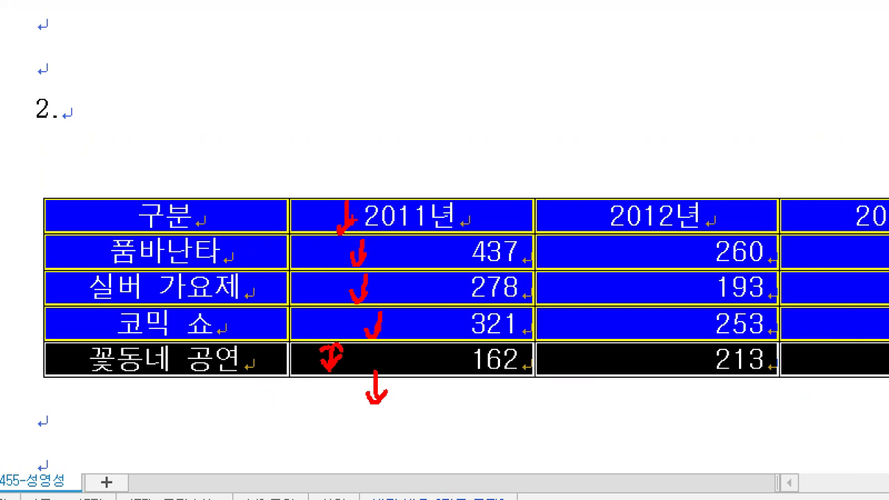
pyautogui.press('Escape')
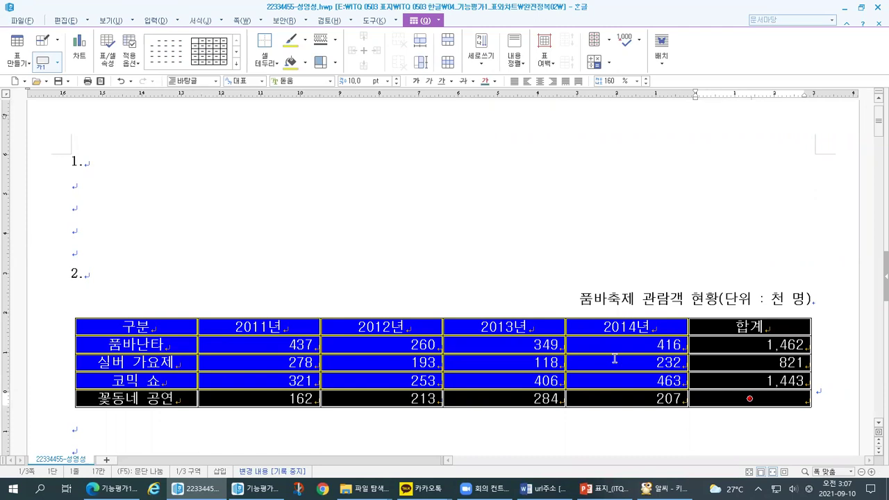
# Slightly increase the height of all table rows, undo it, reselect the entire table, and increase the row heights again.
pyautogui.hotkey('ctrl', 'Down')
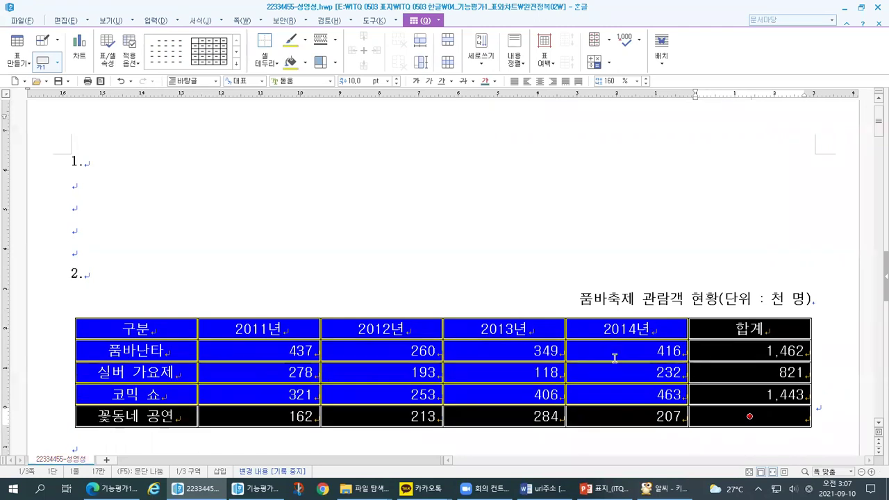
pyautogui.hotkey('ctrl', 'z')
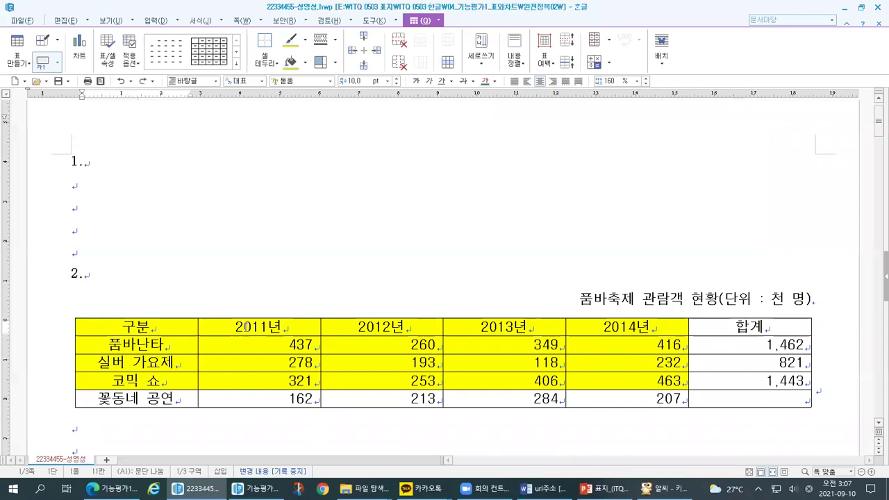
pyautogui.press('F5')
pyautogui.press('F5')
pyautogui.press('F5')
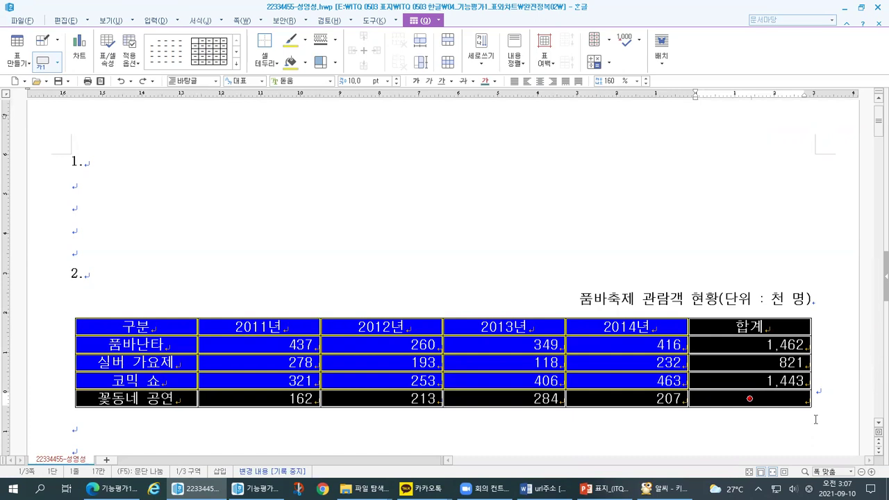
pyautogui.hotkey('ctrl', 'Down')
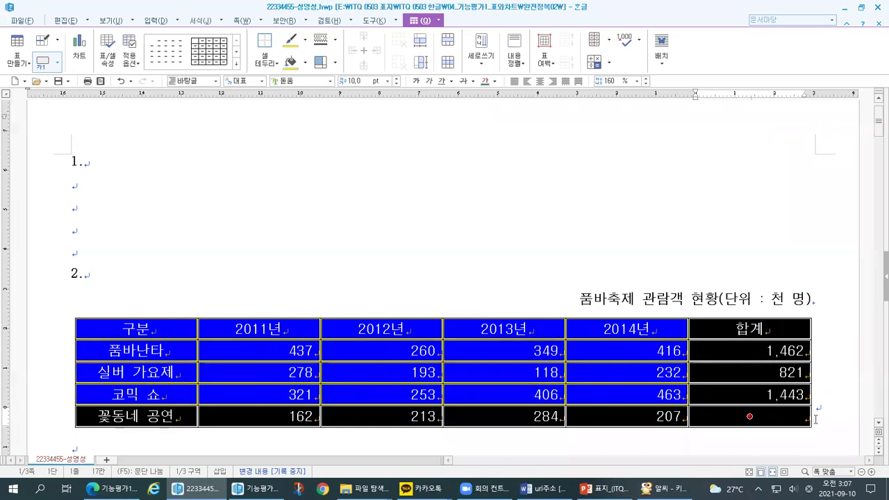
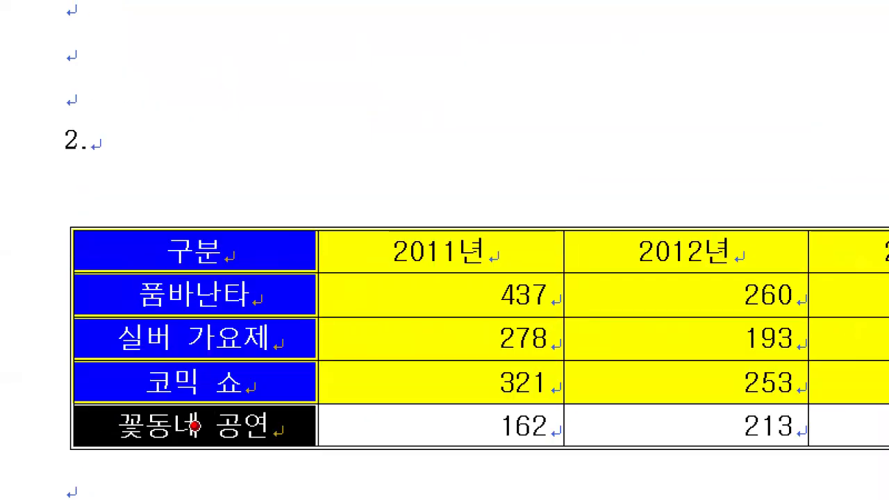
pyautogui.moveTo(341, 122); pyautogui.dragTo(346, 346)
pyautogui.moveTo(301, 396)
pyautogui.mouseDown()
pyautogui.moveTo(305, 492)
pyautogui.moveTo(355, 319)
pyautogui.moveTo(354, 189)
pyautogui.moveTo(277, 198)
pyautogui.moveTo(324, 273)
pyautogui.moveTo(321, 468)
pyautogui.mouseUp()
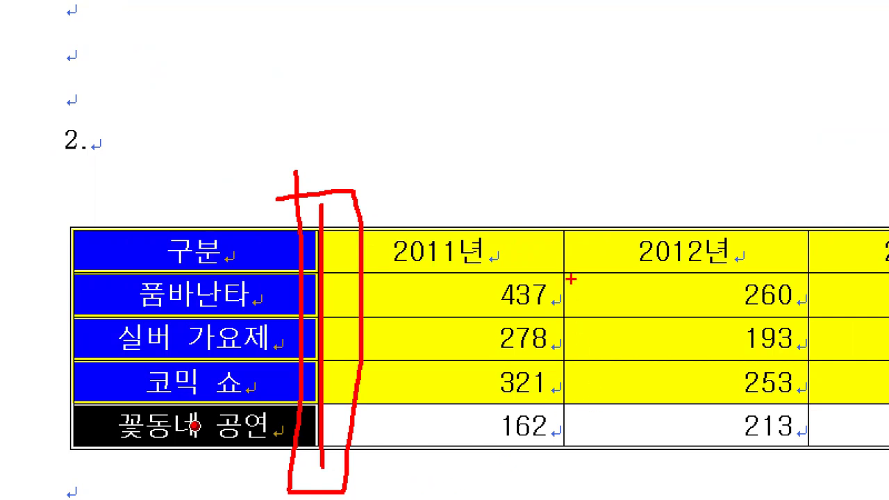
pyautogui.moveTo(710, 117); pyautogui.dragTo(571, 280)
pyautogui.moveTo(572, 236)
pyautogui.mouseDown()
pyautogui.moveTo(581, 289)
pyautogui.moveTo(610, 279)
pyautogui.mouseUp()
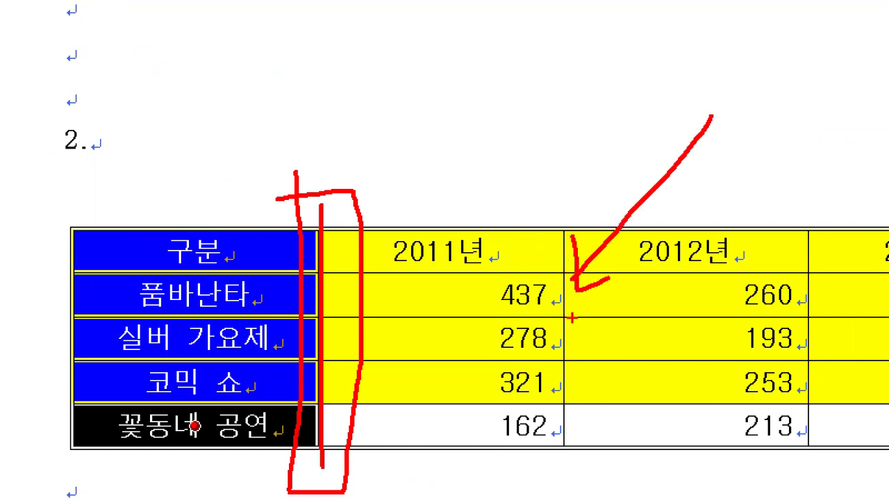
pyautogui.moveTo(341, 198); pyautogui.dragTo(340, 490)
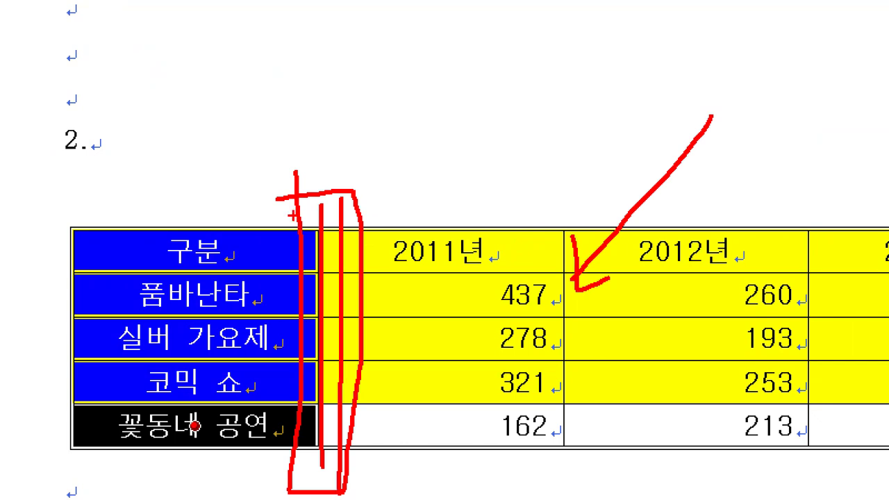
pyautogui.press('Escape')
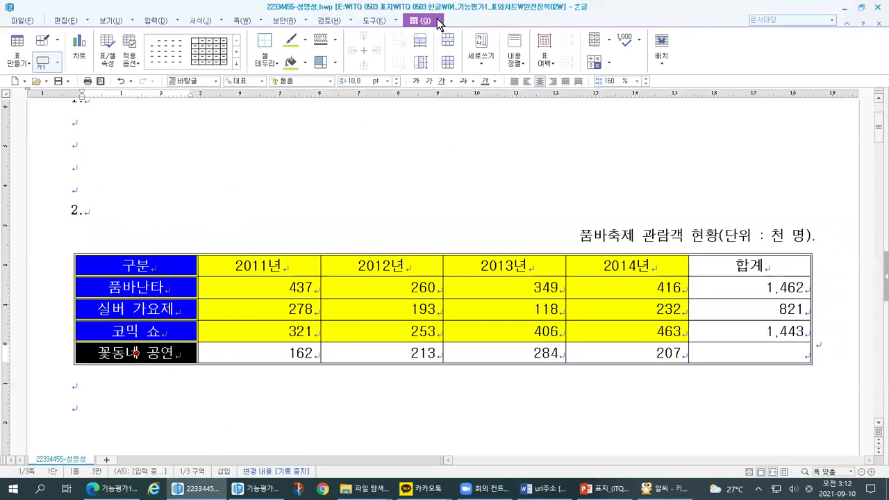
# Open the per-cell border and background settings for the selected 구분 column and choose 이중 실선 as the border line type.
pyautogui.click(439, 21)
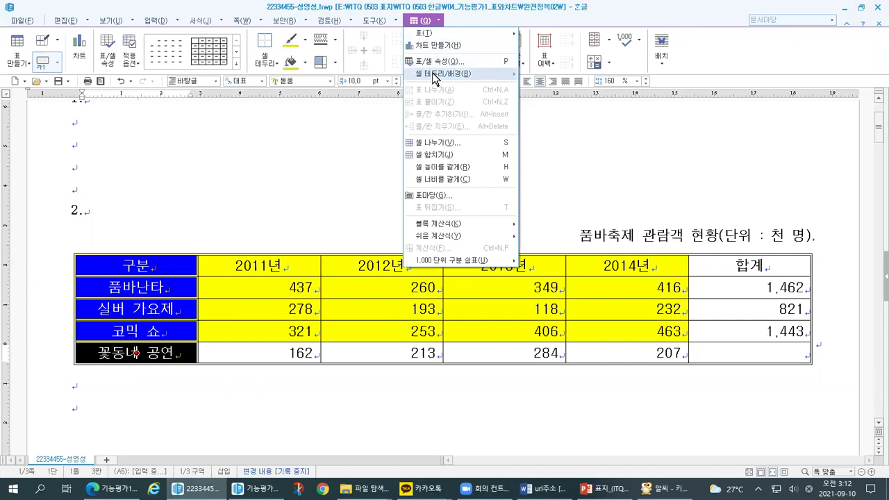
pyautogui.moveTo(435, 78)
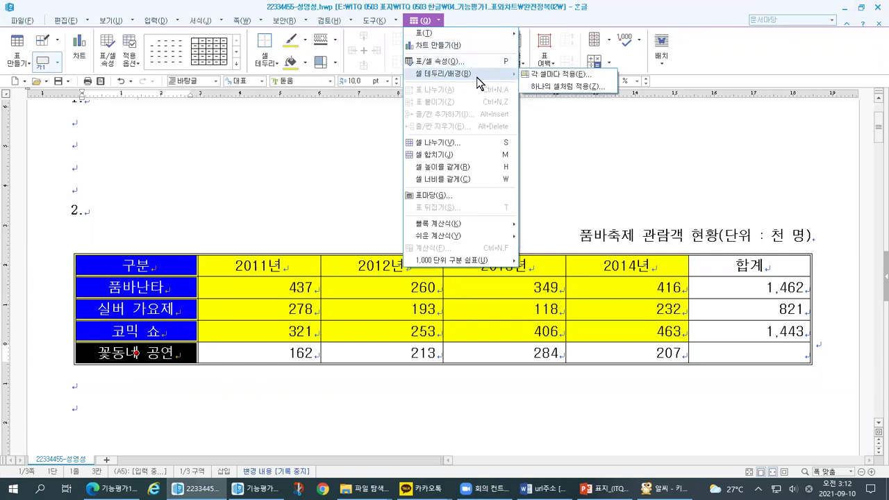
pyautogui.click(556, 74)
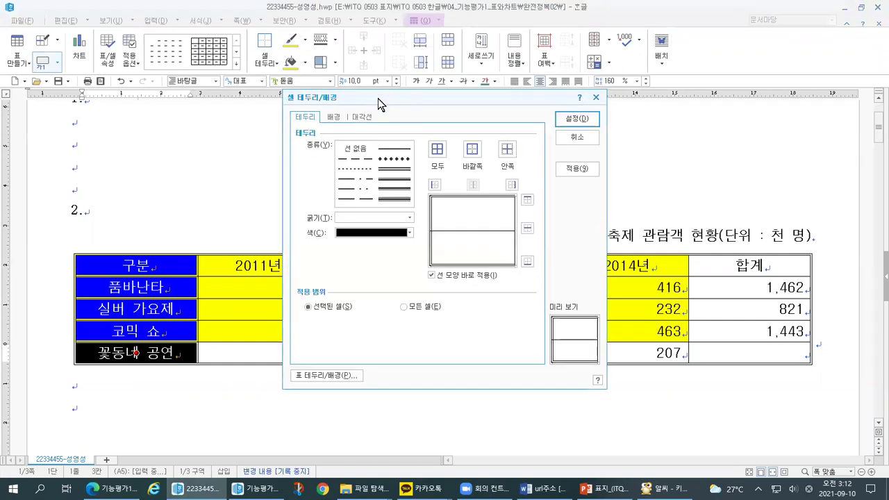
pyautogui.moveTo(378, 98); pyautogui.dragTo(307, 152)
pyautogui.hotkey('ctrl', '1')
pyautogui.click(236, 248)
pyautogui.moveTo(158, 55)
pyautogui.mouseDown()
pyautogui.moveTo(311, 55)
pyautogui.moveTo(231, 8)
pyautogui.moveTo(161, 69)
pyautogui.mouseUp()
pyautogui.moveTo(199, 100)
pyautogui.mouseDown()
pyautogui.moveTo(270, 106)
pyautogui.moveTo(205, 77)
pyautogui.moveTo(203, 108)
pyautogui.mouseUp()
pyautogui.moveTo(221, 148); pyautogui.dragTo(270, 148)
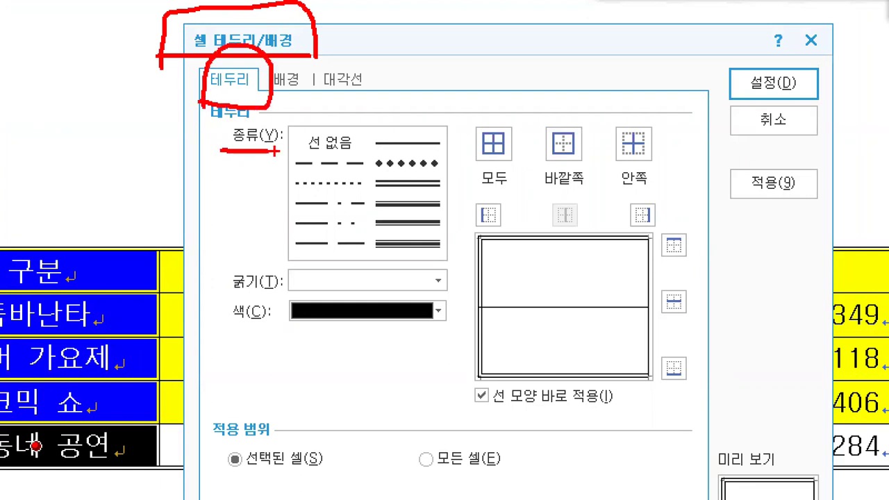
pyautogui.moveTo(362, 197)
pyautogui.mouseDown()
pyautogui.moveTo(430, 194)
pyautogui.moveTo(417, 173)
pyautogui.moveTo(358, 194)
pyautogui.mouseUp()
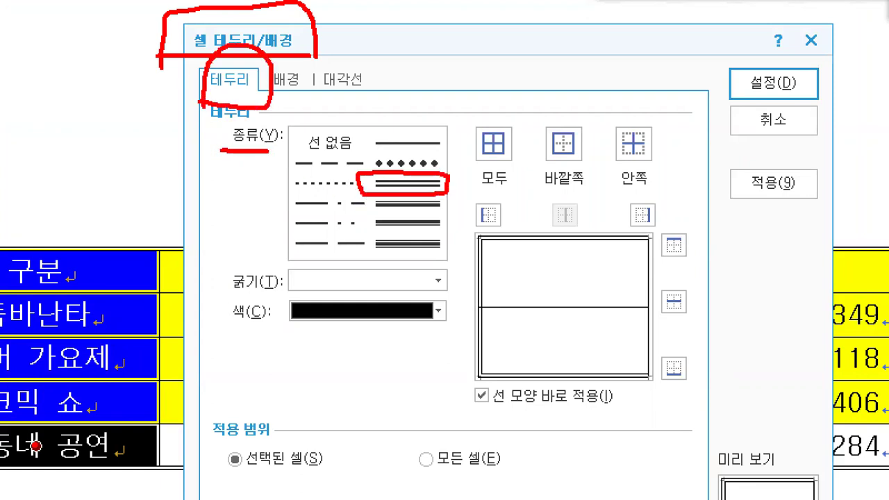
pyautogui.click(323, 223)
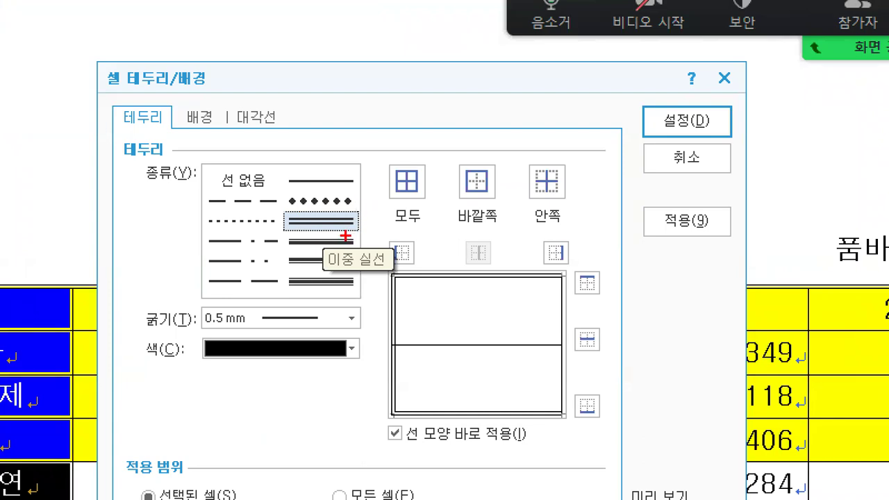
# Examine the 바깥쪽 and 오른쪽 border options and the border preview for the selected 구분 column.
pyautogui.moveTo(553, 282)
pyautogui.mouseDown()
pyautogui.moveTo(399, 285)
pyautogui.moveTo(403, 404)
pyautogui.moveTo(540, 401)
pyautogui.mouseUp()
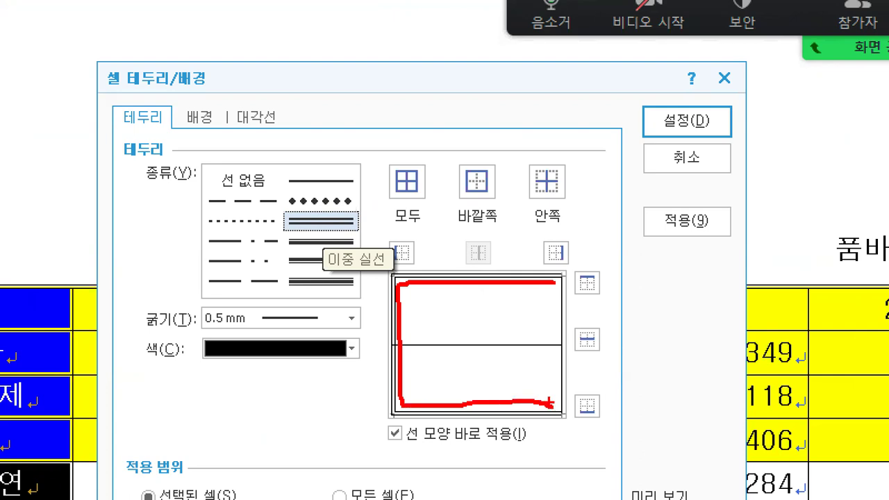
pyautogui.moveTo(572, 267)
pyautogui.mouseDown()
pyautogui.moveTo(555, 304)
pyautogui.moveTo(556, 425)
pyautogui.moveTo(574, 414)
pyautogui.moveTo(570, 258)
pyautogui.moveTo(579, 230)
pyautogui.mouseUp()
pyautogui.moveTo(549, 265)
pyautogui.mouseDown()
pyautogui.moveTo(571, 235)
pyautogui.moveTo(580, 262)
pyautogui.moveTo(565, 254)
pyautogui.mouseUp()
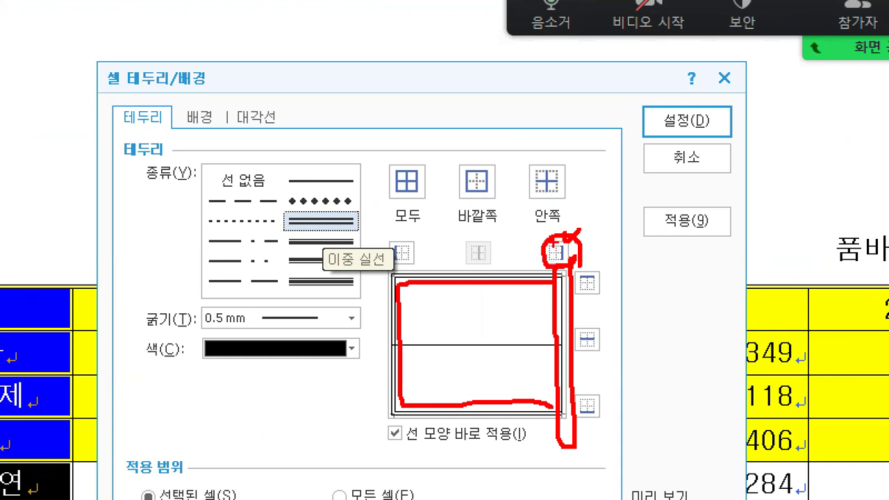
pyautogui.moveTo(528, 235); pyautogui.dragTo(549, 242)
pyautogui.moveTo(397, 280)
pyautogui.mouseDown()
pyautogui.moveTo(549, 417)
pyautogui.moveTo(551, 283)
pyautogui.moveTo(407, 278)
pyautogui.moveTo(416, 403)
pyautogui.moveTo(564, 401)
pyautogui.mouseUp()
pyautogui.moveTo(506, 225)
pyautogui.mouseDown()
pyautogui.moveTo(462, 145)
pyautogui.moveTo(514, 201)
pyautogui.moveTo(503, 232)
pyautogui.mouseUp()
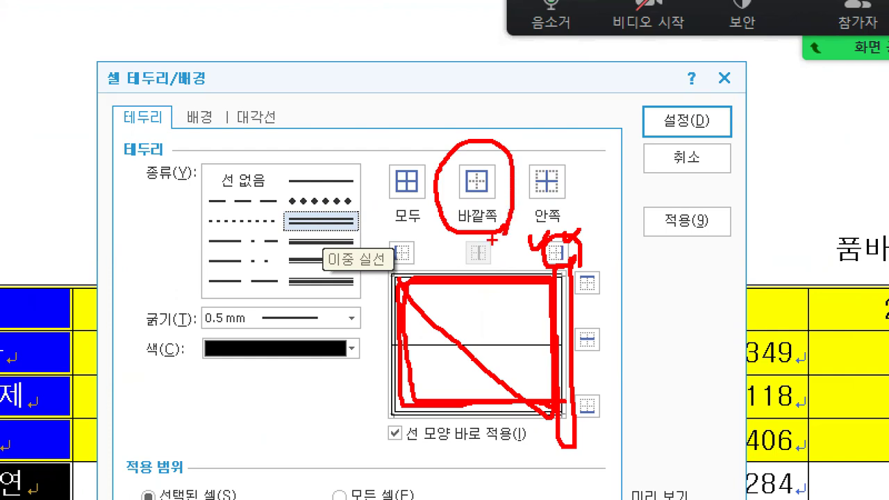
pyautogui.moveTo(461, 100)
pyautogui.mouseDown()
pyautogui.moveTo(470, 127)
pyautogui.moveTo(484, 101)
pyautogui.mouseUp()
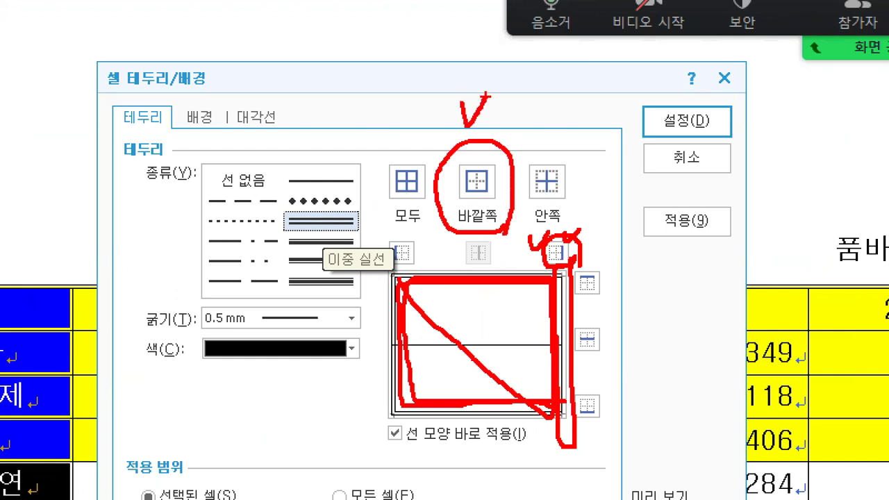
pyautogui.moveTo(583, 214); pyautogui.dragTo(610, 199)
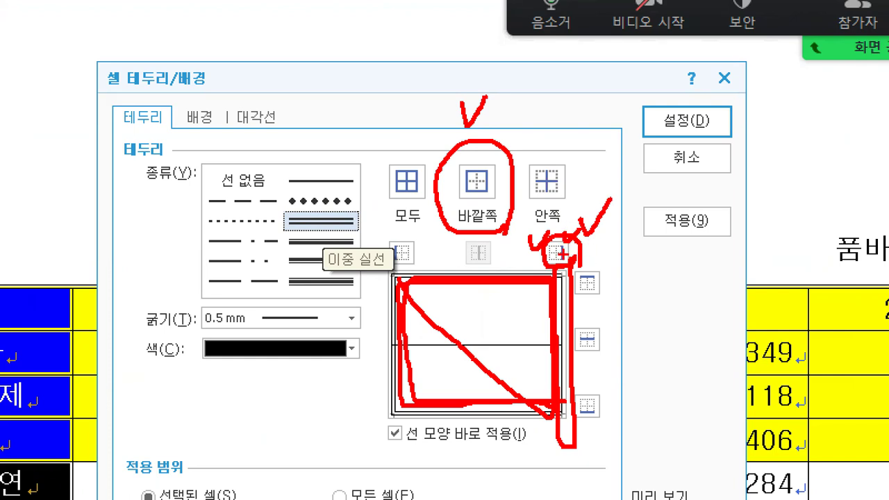
pyautogui.press('Escape')
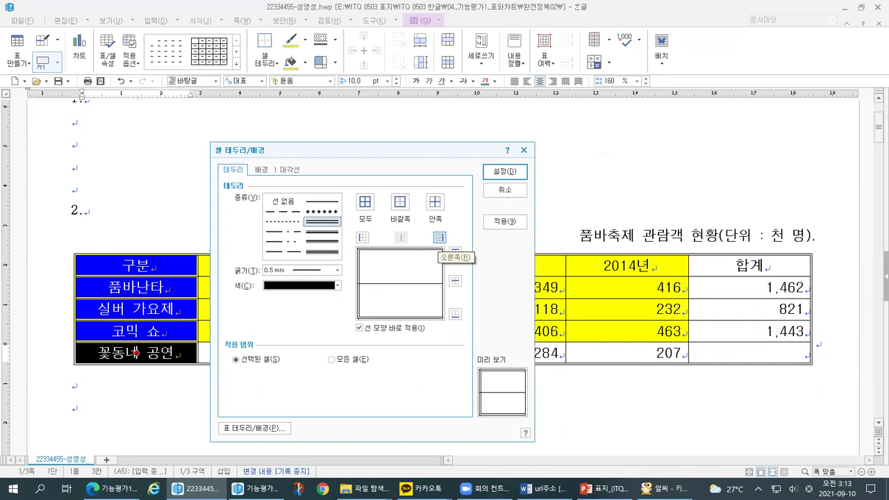
# Apply the 이중 실선 line to the 오른쪽 border of the selected 구분 column cells.
pyautogui.hotkey('ctrl', '1')
pyautogui.moveTo(435, 241); pyautogui.dragTo(436, 398)
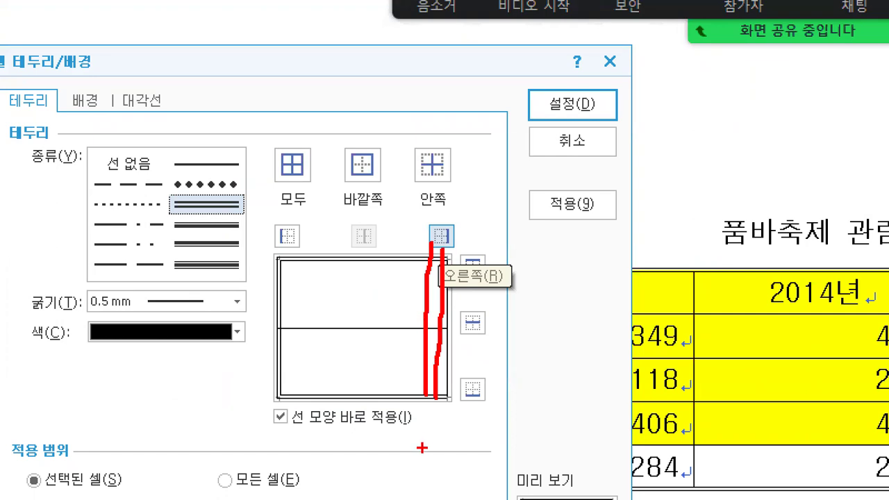
pyautogui.press('Escape')
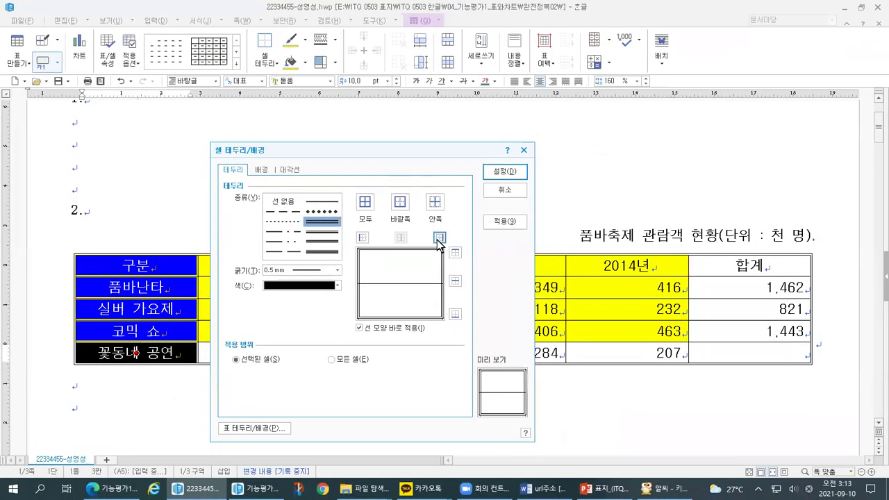
pyautogui.hotkey('ctrl', '1')
pyautogui.moveTo(451, 231)
pyautogui.mouseDown()
pyautogui.moveTo(452, 239)
pyautogui.moveTo(458, 225)
pyautogui.moveTo(438, 318)
pyautogui.moveTo(442, 403)
pyautogui.moveTo(457, 345)
pyautogui.moveTo(459, 254)
pyautogui.moveTo(441, 250)
pyautogui.mouseUp()
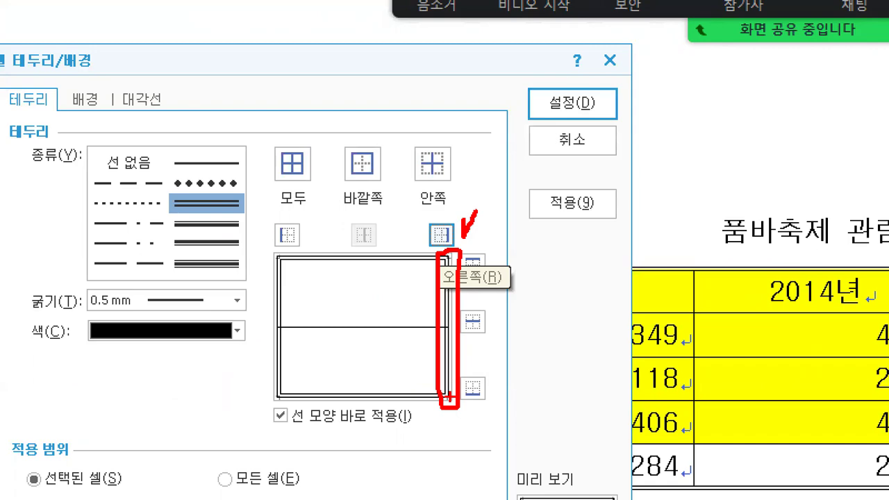
pyautogui.press('Escape')
pyautogui.click(506, 173)
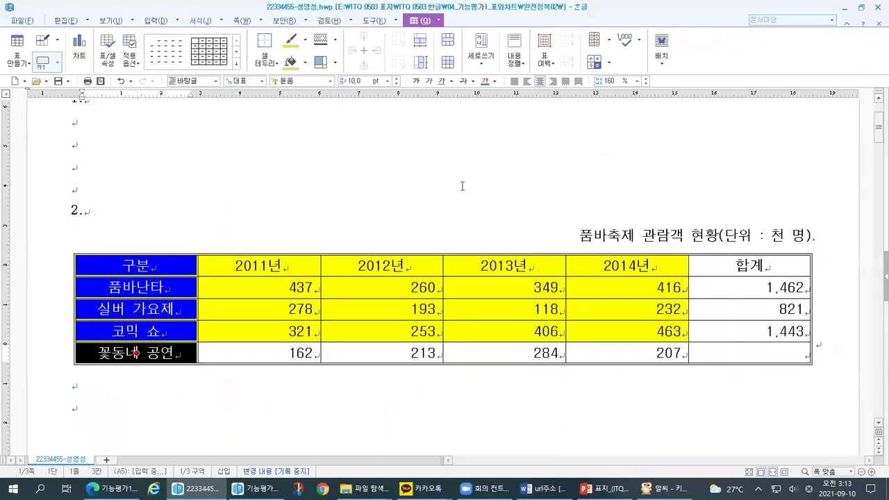
# Examine the vertical border between the 구분 and 2011년 columns, with and without the column selected.
pyautogui.hotkey('ctrl', '1')
pyautogui.moveTo(196, 242); pyautogui.dragTo(192, 325)
pyautogui.moveTo(291, 403)
pyautogui.mouseDown()
pyautogui.moveTo(298, 497)
pyautogui.moveTo(328, 340)
pyautogui.moveTo(302, 237)
pyautogui.mouseUp()
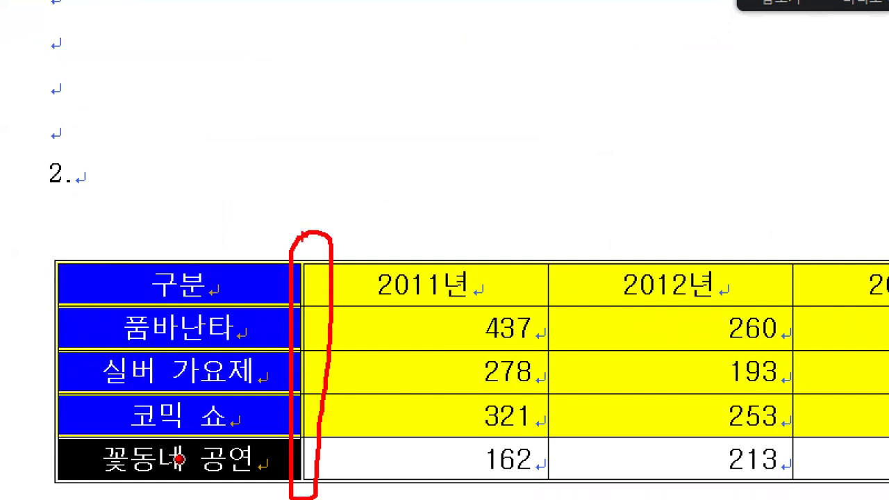
pyautogui.moveTo(109, 30)
pyautogui.mouseDown()
pyautogui.moveTo(132, 83)
pyautogui.moveTo(220, 28)
pyautogui.mouseUp()
pyautogui.moveTo(277, 21)
pyautogui.mouseDown()
pyautogui.moveTo(309, 67)
pyautogui.moveTo(409, 10)
pyautogui.mouseUp()
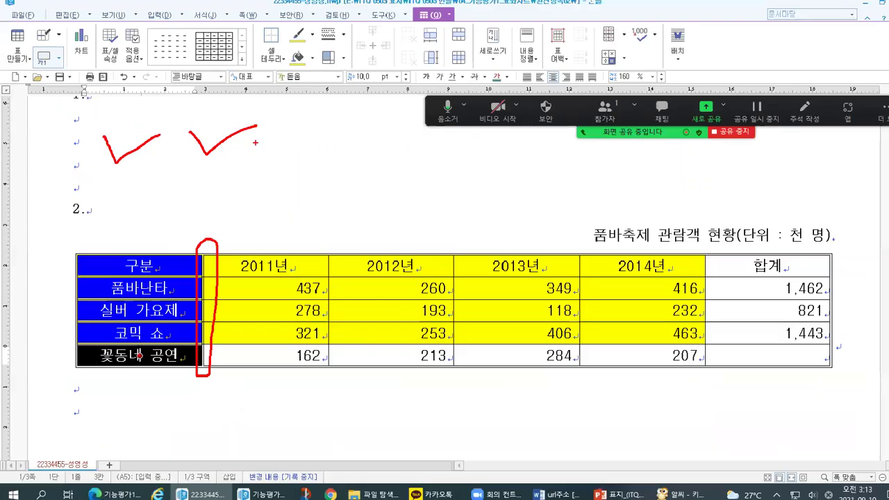
pyautogui.press('Escape')
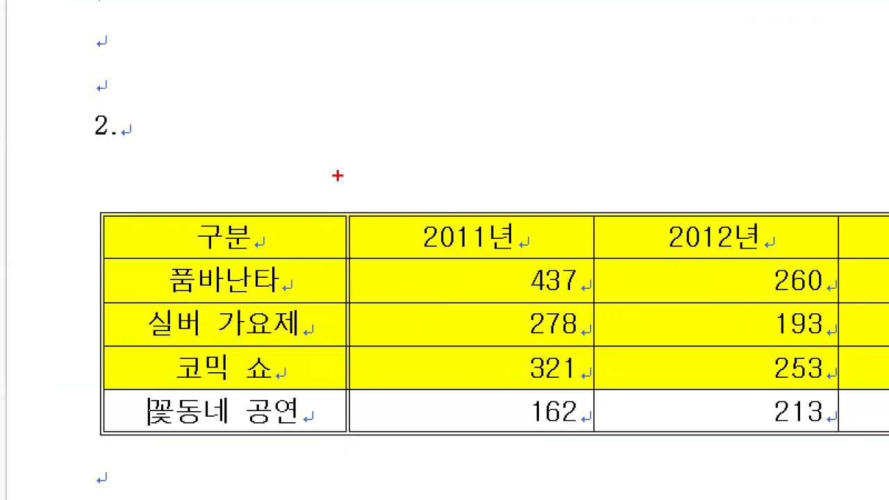
pyautogui.moveTo(206, 238)
pyautogui.mouseDown()
pyautogui.moveTo(186, 248)
pyautogui.moveTo(185, 385)
pyautogui.mouseUp()
pyautogui.moveTo(323, 473)
pyautogui.mouseDown()
pyautogui.moveTo(375, 321)
pyautogui.moveTo(362, 182)
pyautogui.moveTo(342, 444)
pyautogui.mouseUp()
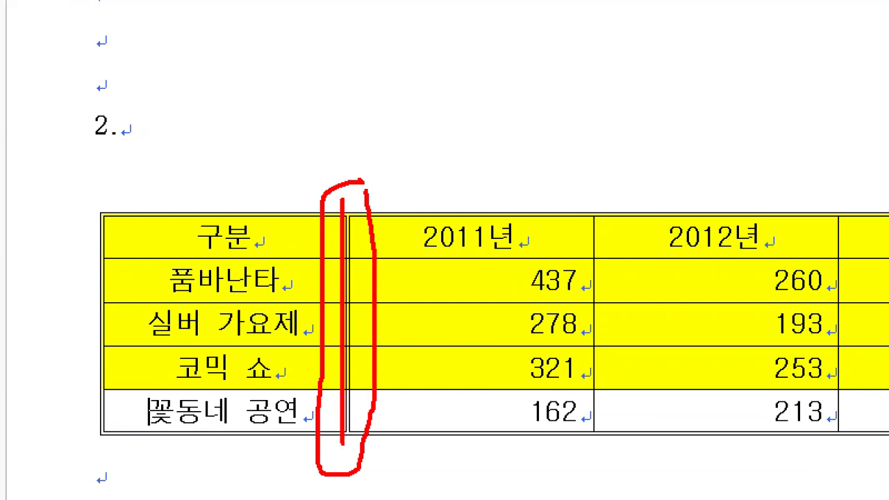
# Switch to the exam PDF, examine the border line beneath the table's header row, and return to the answer document.
pyautogui.hotkey('alt', 'Tab')
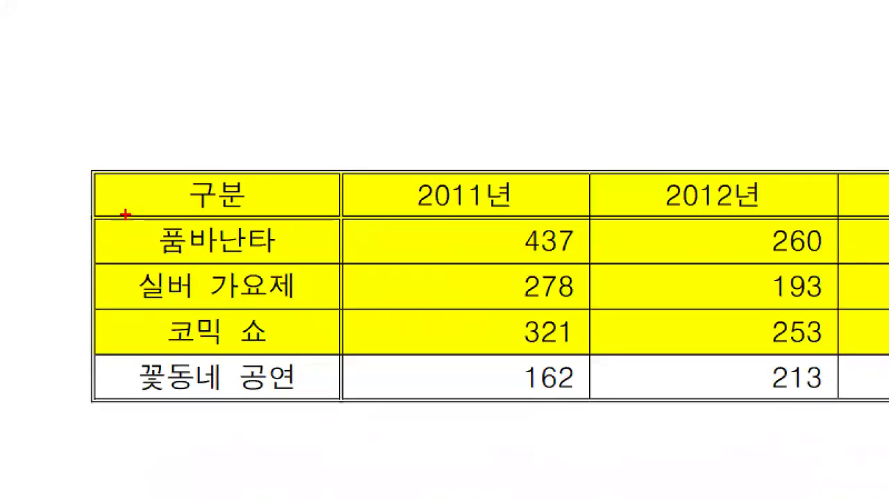
pyautogui.moveTo(59, 273); pyautogui.dragTo(301, 271)
pyautogui.moveTo(560, 214); pyautogui.dragTo(887, 213)
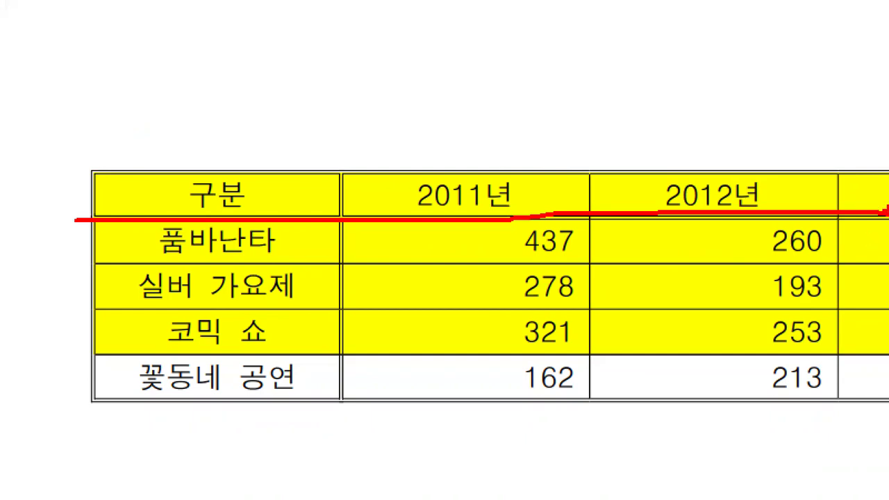
pyautogui.press('Escape')
pyautogui.hotkey('alt', 'Tab')
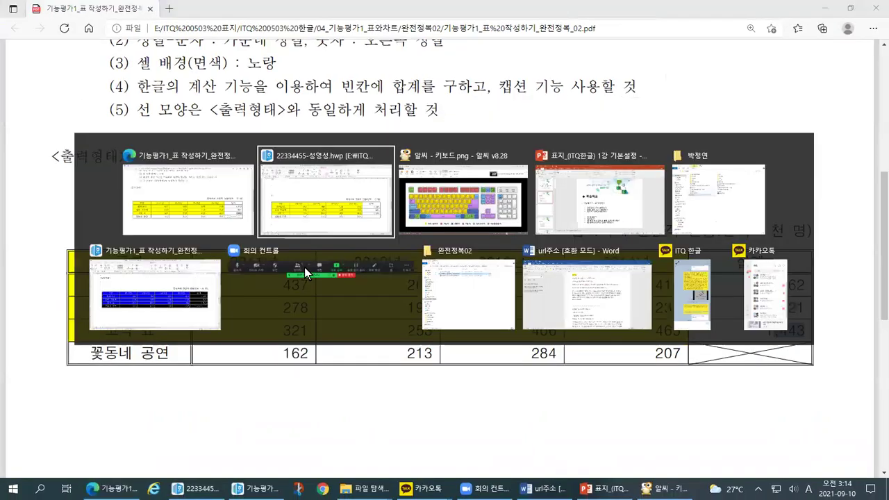
# Select the header row from 구분 to 합계 and bring up its per-cell border and background settings.
pyautogui.moveTo(111, 264); pyautogui.dragTo(748, 269)
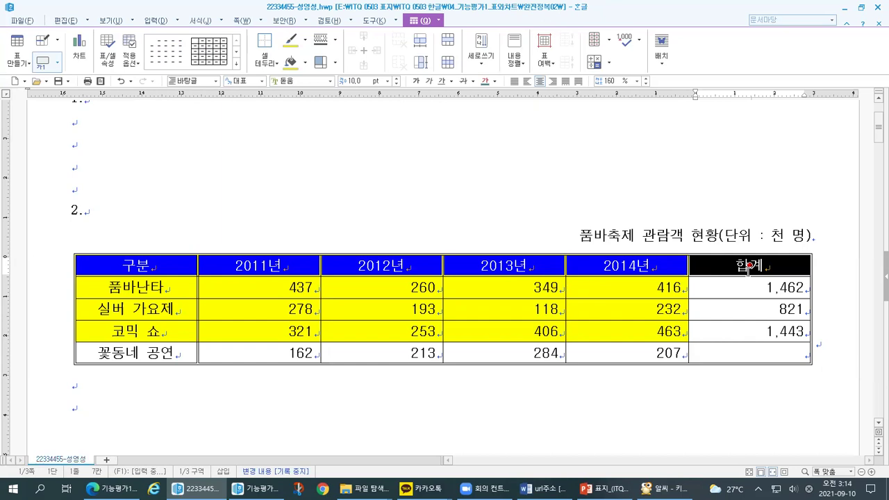
pyautogui.click(439, 23)
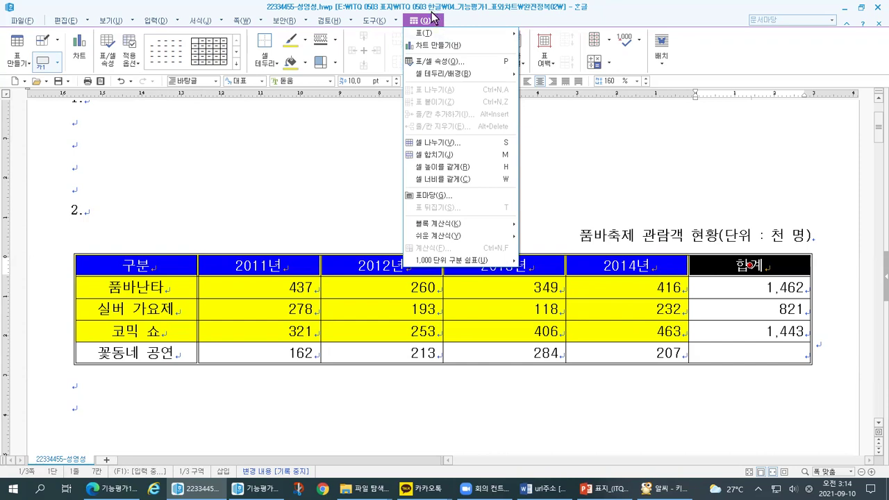
pyautogui.moveTo(445, 77)
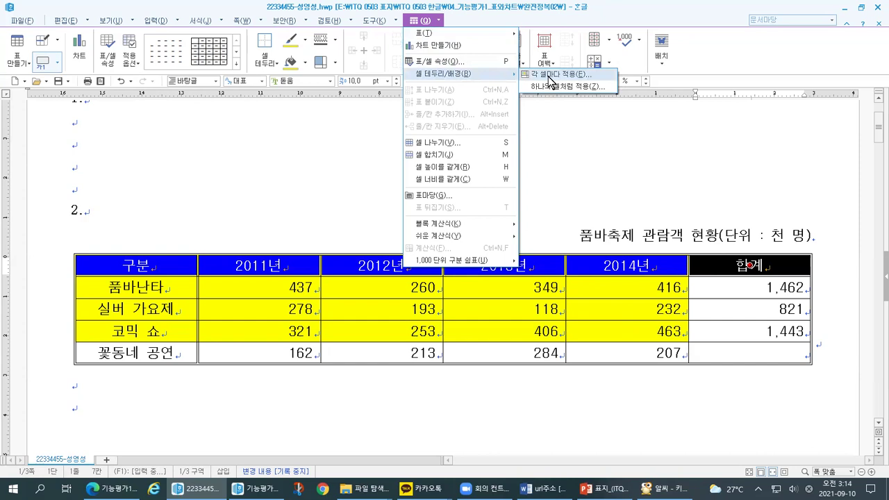
pyautogui.hotkey('ctrl', '1')
pyautogui.click(521, 22)
pyautogui.moveTo(359, 52)
pyautogui.mouseDown()
pyautogui.moveTo(340, 53)
pyautogui.moveTo(346, 17)
pyautogui.moveTo(363, 50)
pyautogui.moveTo(345, 60)
pyautogui.mouseUp()
pyautogui.moveTo(278, 139); pyautogui.dragTo(300, 137)
pyautogui.moveTo(590, 137)
pyautogui.mouseDown()
pyautogui.moveTo(599, 151)
pyautogui.moveTo(611, 133)
pyautogui.mouseUp()
pyautogui.press('Escape')
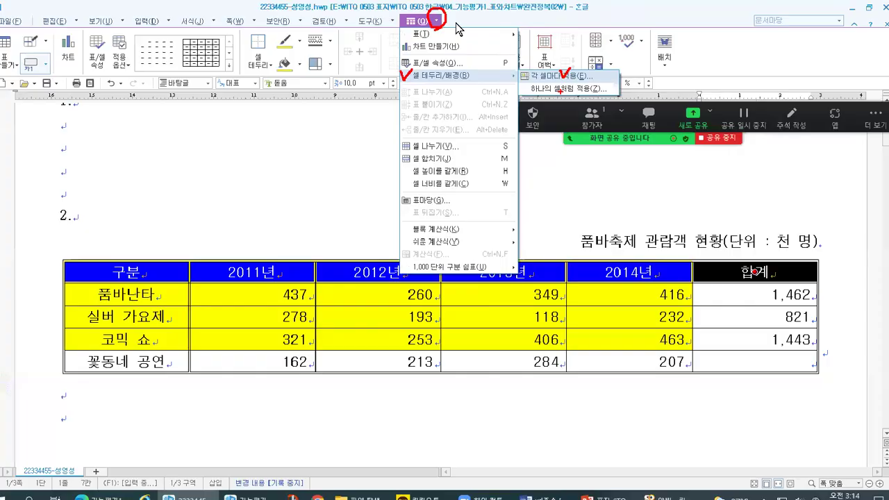
pyautogui.click(437, 20)
pyautogui.moveTo(449, 74)
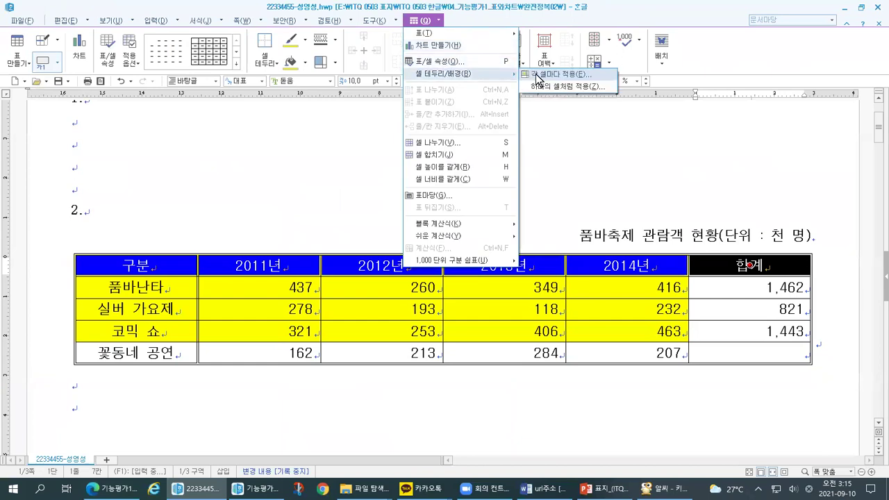
pyautogui.click(549, 74)
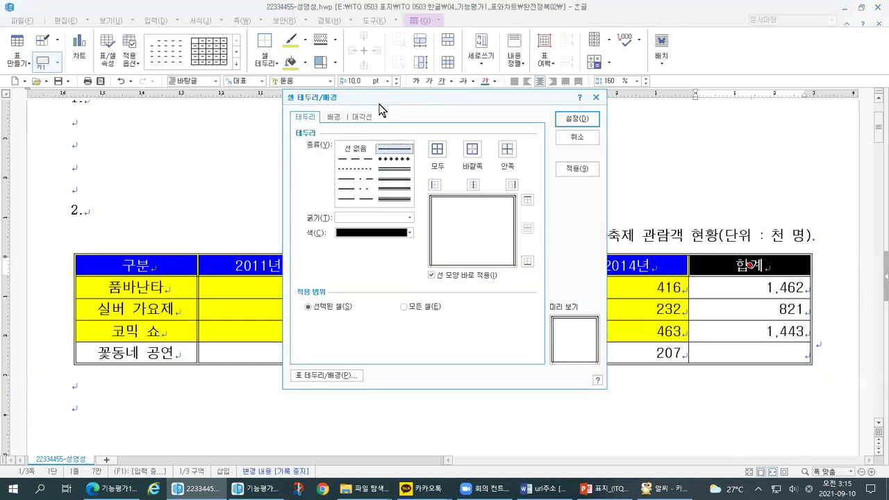
# Examine the double-line type and the outer edges in the border preview for the selected header row.
pyautogui.moveTo(379, 102); pyautogui.dragTo(388, 178)
pyautogui.hotkey('ctrl', '1')
pyautogui.click(365, 237)
pyautogui.moveTo(172, 91)
pyautogui.mouseDown()
pyautogui.moveTo(336, 87)
pyautogui.moveTo(356, 79)
pyautogui.mouseUp()
pyautogui.moveTo(381, 227)
pyautogui.mouseDown()
pyautogui.moveTo(423, 227)
pyautogui.moveTo(468, 203)
pyautogui.moveTo(391, 206)
pyautogui.moveTo(393, 235)
pyautogui.mouseUp()
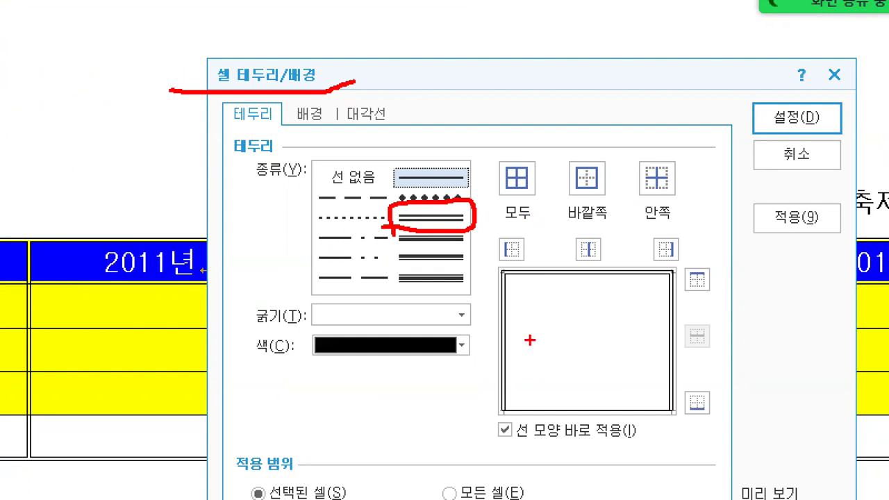
pyautogui.moveTo(488, 414)
pyautogui.mouseDown()
pyautogui.moveTo(491, 254)
pyautogui.moveTo(703, 253)
pyautogui.moveTo(693, 409)
pyautogui.mouseUp()
pyautogui.moveTo(4, 228); pyautogui.dragTo(190, 226)
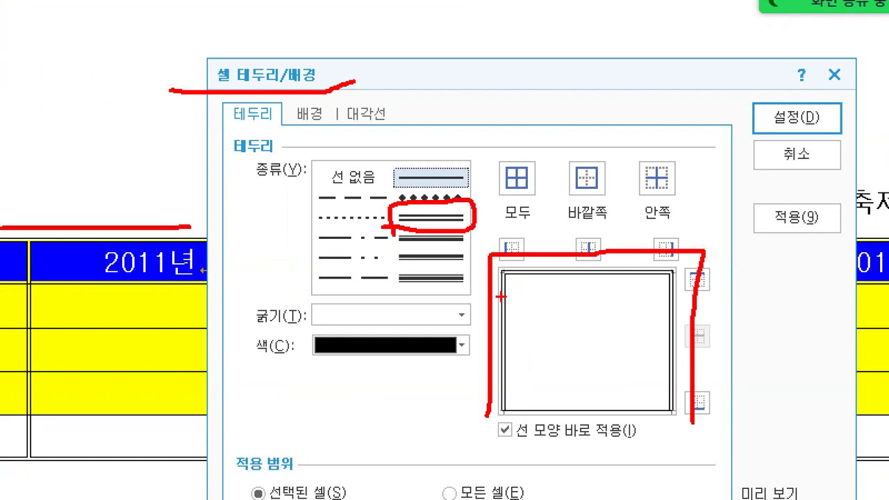
pyautogui.moveTo(492, 416); pyautogui.dragTo(495, 300)
pyautogui.moveTo(574, 244)
pyautogui.mouseDown()
pyautogui.moveTo(693, 257)
pyautogui.moveTo(696, 421)
pyautogui.mouseUp()
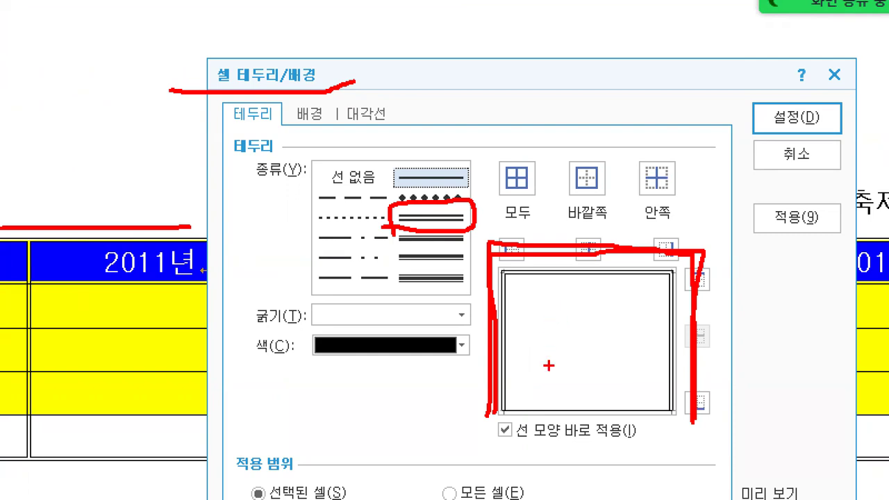
pyautogui.moveTo(494, 421); pyautogui.dragTo(685, 431)
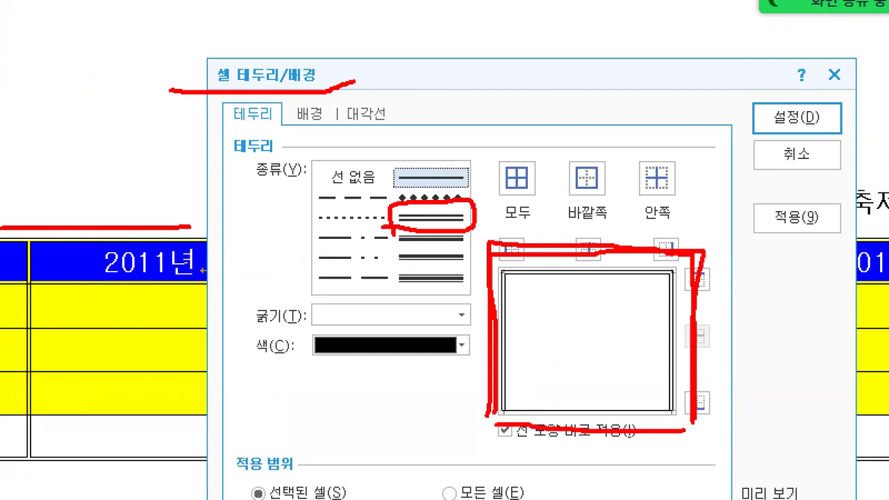
pyautogui.moveTo(486, 426); pyautogui.dragTo(599, 422)
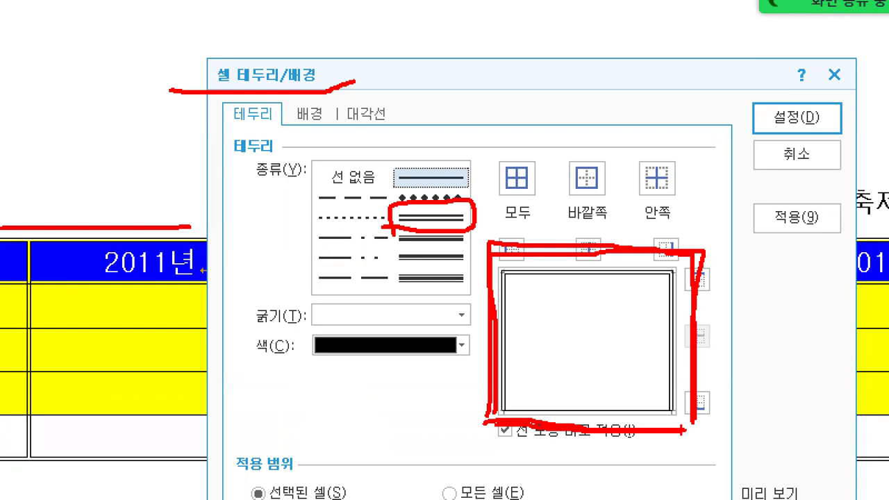
# Compare the 바깥쪽 border option with the bottom border option for the selected header row.
pyautogui.moveTo(622, 217)
pyautogui.mouseDown()
pyautogui.moveTo(598, 223)
pyautogui.moveTo(559, 149)
pyautogui.moveTo(636, 203)
pyautogui.moveTo(622, 224)
pyautogui.mouseUp()
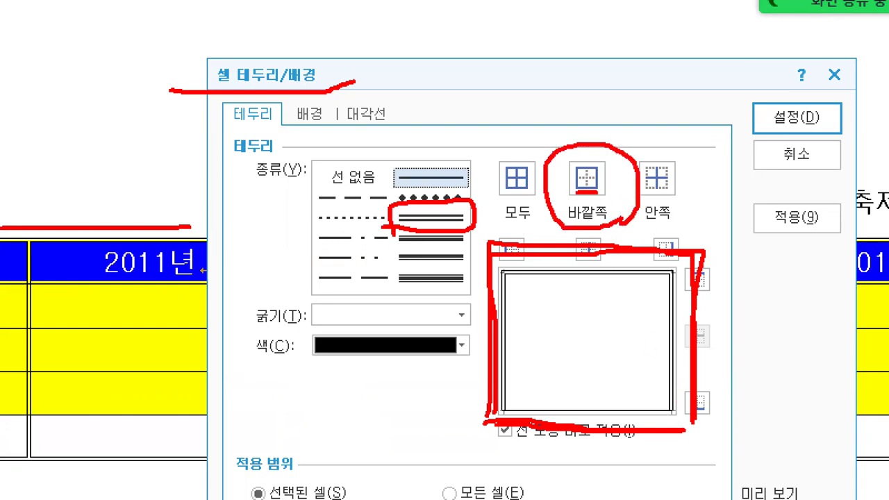
pyautogui.moveTo(719, 399); pyautogui.dragTo(755, 373)
pyautogui.moveTo(730, 379)
pyautogui.mouseDown()
pyautogui.moveTo(720, 394)
pyautogui.moveTo(747, 398)
pyautogui.mouseUp()
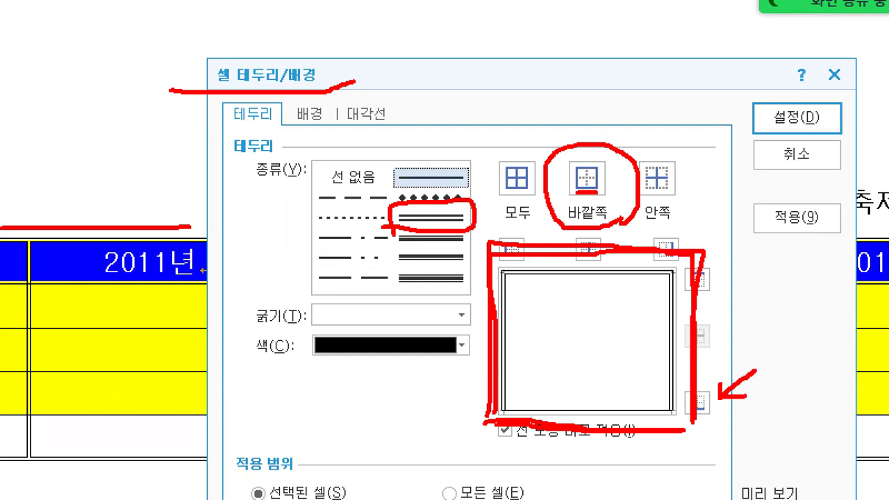
pyautogui.moveTo(698, 422); pyautogui.dragTo(721, 420)
pyautogui.moveTo(1, 282); pyautogui.dragTo(187, 298)
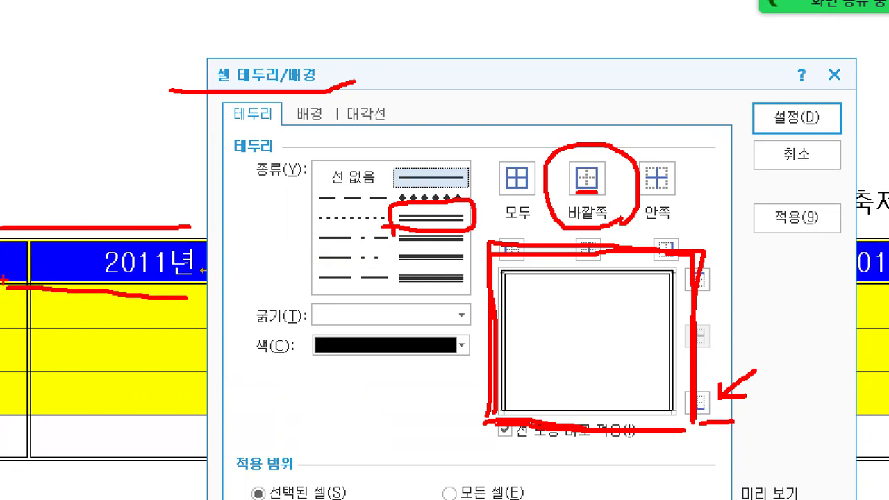
pyautogui.moveTo(5, 280); pyautogui.dragTo(174, 288)
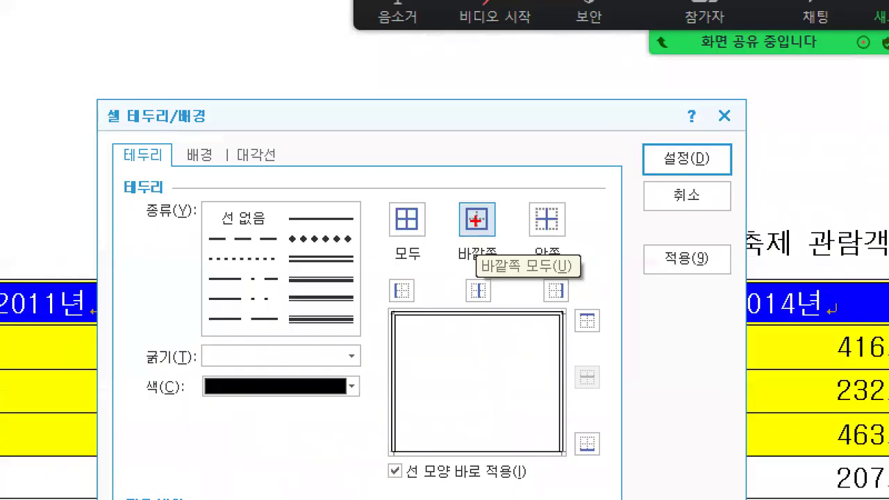
pyautogui.moveTo(474, 204); pyautogui.dragTo(483, 207)
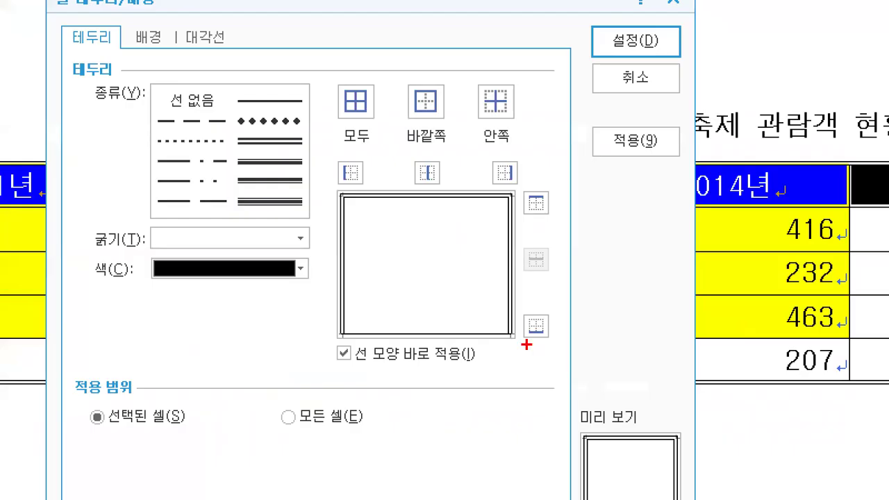
pyautogui.moveTo(590, 433); pyautogui.dragTo(587, 424)
pyautogui.moveTo(537, 312); pyautogui.dragTo(557, 297)
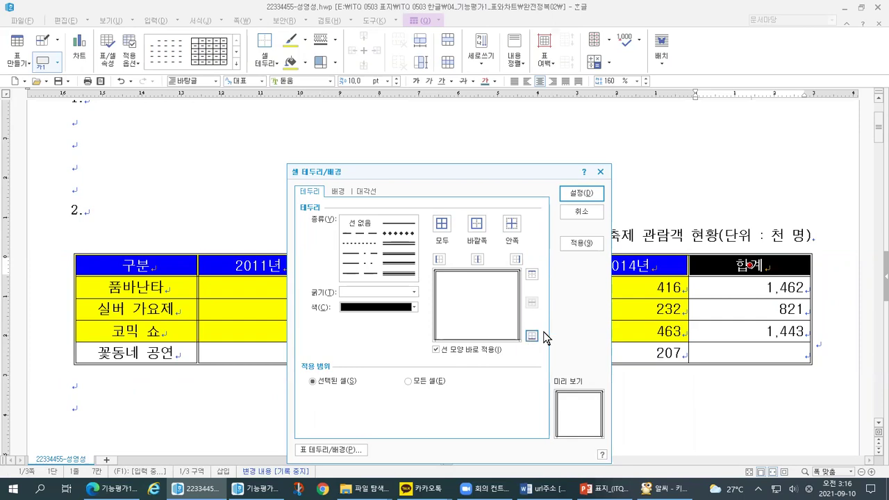
# Apply a 0.5 mm double line to the bottom edge of the selected header row.
pyautogui.click(478, 226)
pyautogui.click(480, 228)
pyautogui.click(531, 337)
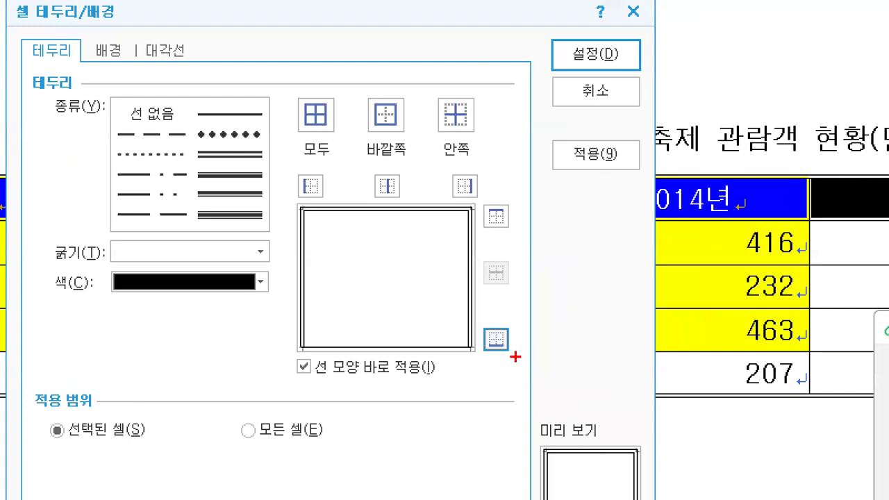
pyautogui.moveTo(540, 344)
pyautogui.mouseDown()
pyautogui.moveTo(518, 329)
pyautogui.moveTo(543, 327)
pyautogui.moveTo(497, 377)
pyautogui.mouseUp()
pyautogui.moveTo(560, 39); pyautogui.dragTo(579, 37)
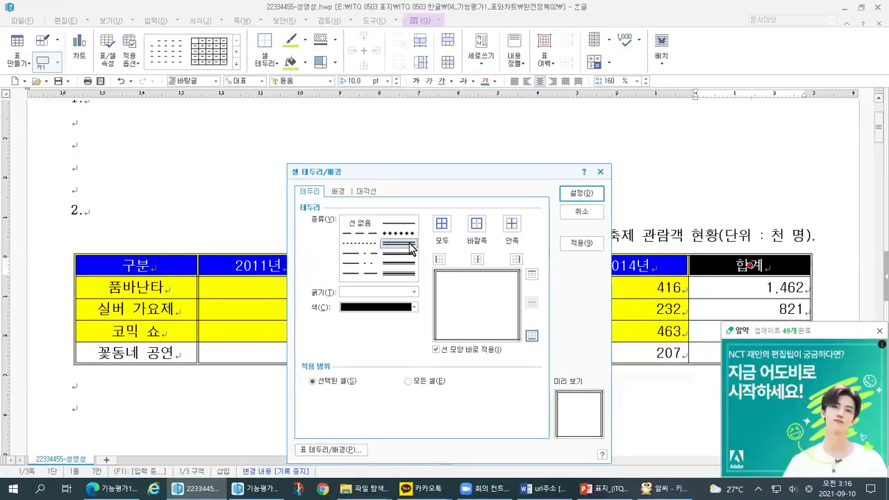
pyautogui.click(405, 242)
pyautogui.click(534, 334)
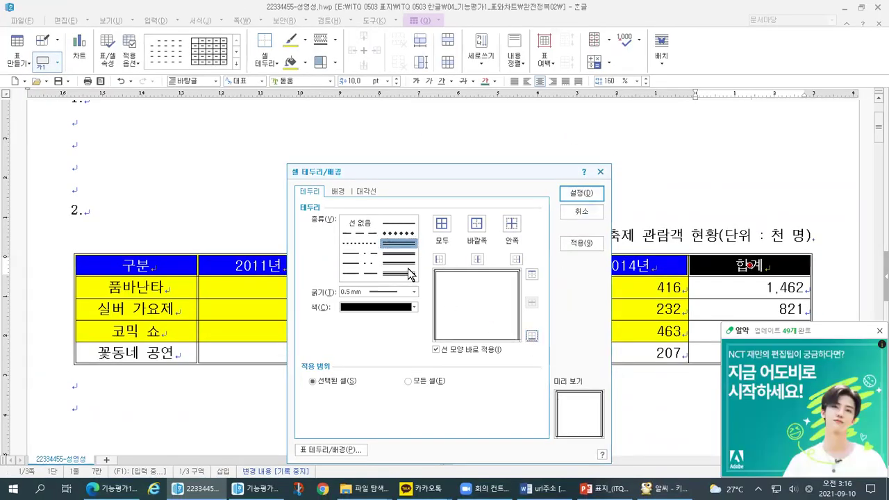
pyautogui.click(532, 337)
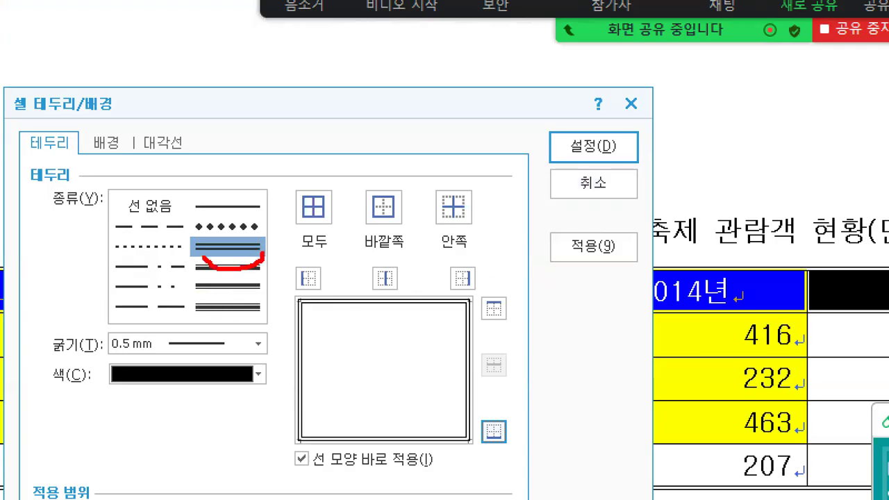
pyautogui.moveTo(498, 456)
pyautogui.mouseDown()
pyautogui.moveTo(509, 404)
pyautogui.moveTo(491, 463)
pyautogui.mouseUp()
pyautogui.moveTo(287, 446)
pyautogui.mouseDown()
pyautogui.moveTo(477, 447)
pyautogui.moveTo(414, 423)
pyautogui.moveTo(293, 424)
pyautogui.moveTo(287, 450)
pyautogui.mouseUp()
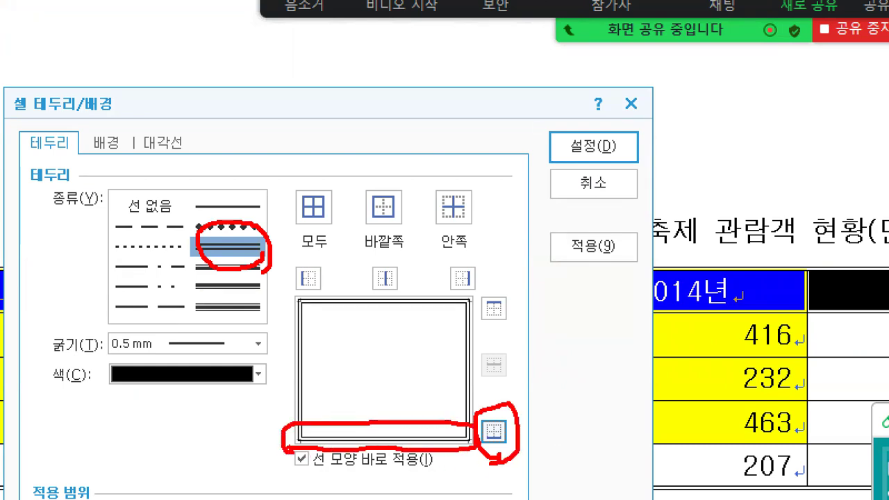
pyautogui.moveTo(572, 119); pyautogui.dragTo(602, 122)
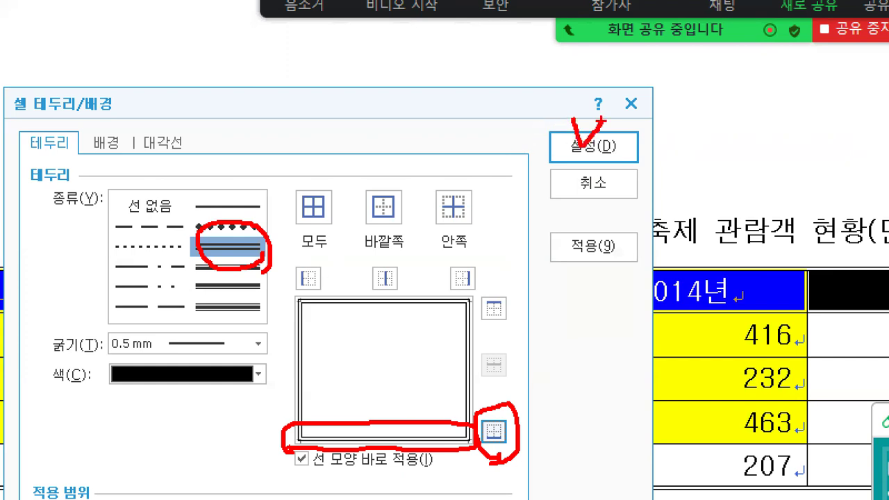
pyautogui.press('Escape')
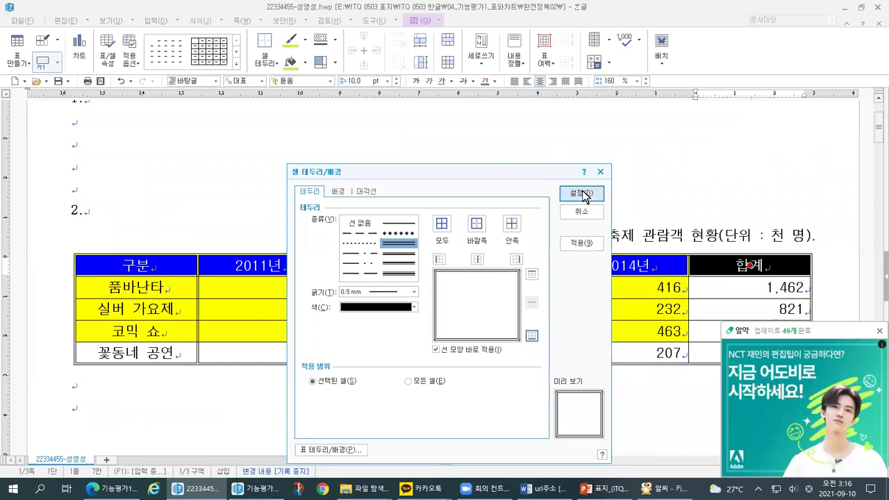
pyautogui.click(584, 193)
# Check the line beneath the header row, dismiss the advertisement pop-up and clear the cell selection.
pyautogui.hotkey('ctrl', '1')
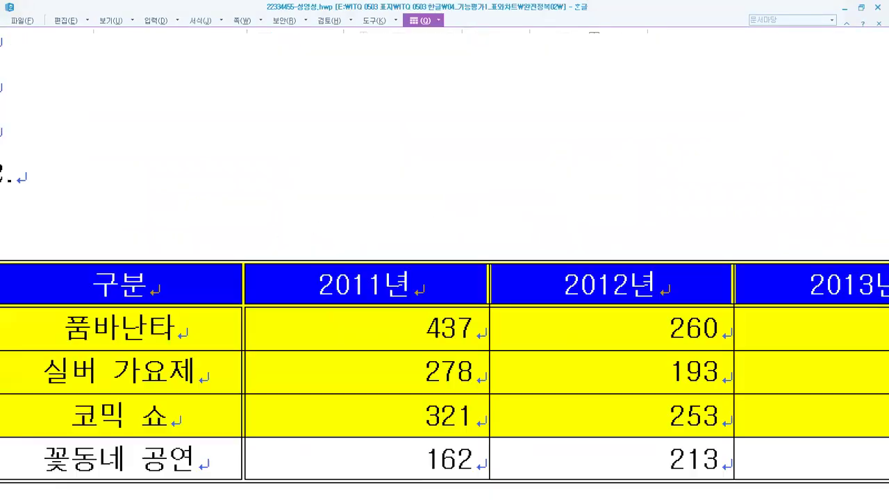
pyautogui.click(150, 261)
pyautogui.moveTo(178, 309); pyautogui.dragTo(809, 315)
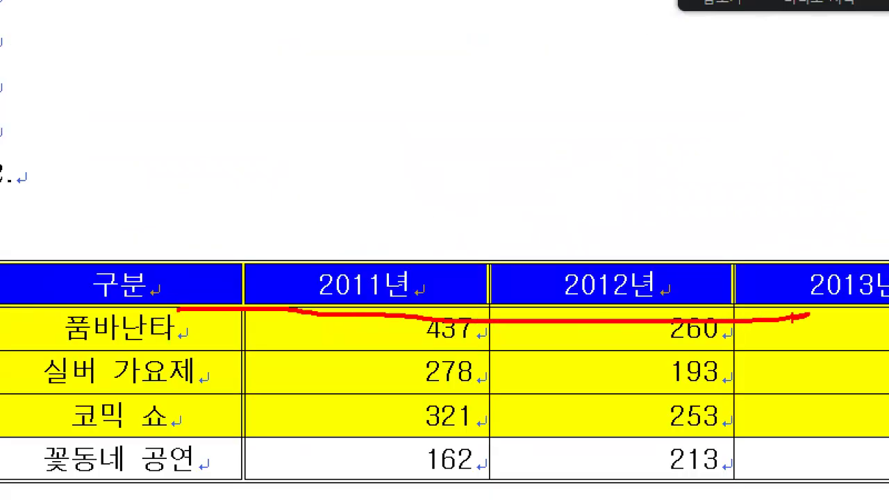
pyautogui.moveTo(196, 295); pyautogui.dragTo(804, 295)
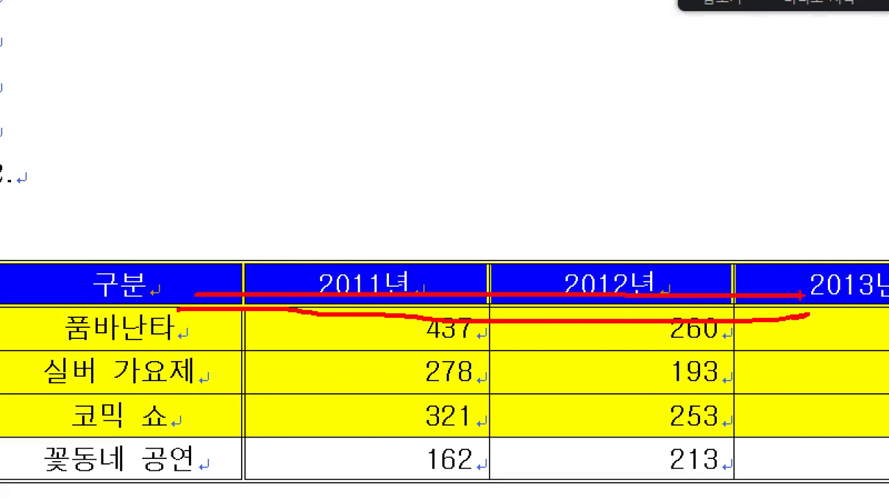
pyautogui.press('Escape')
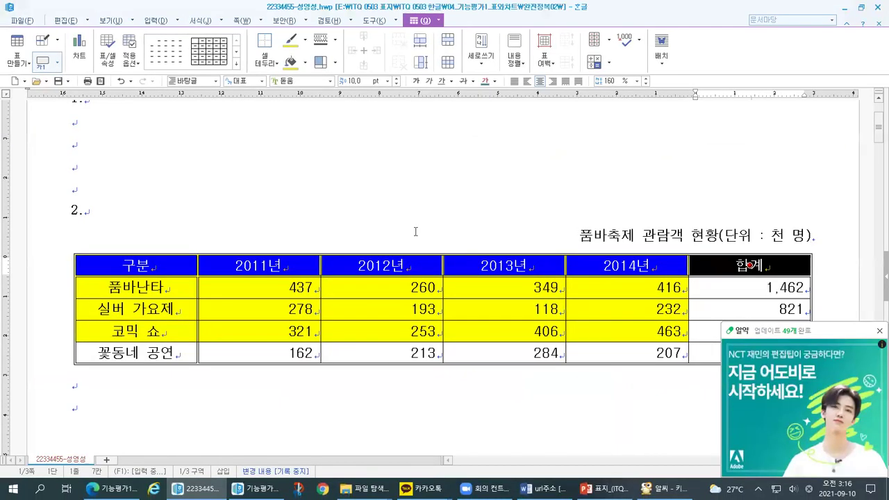
pyautogui.click(880, 331)
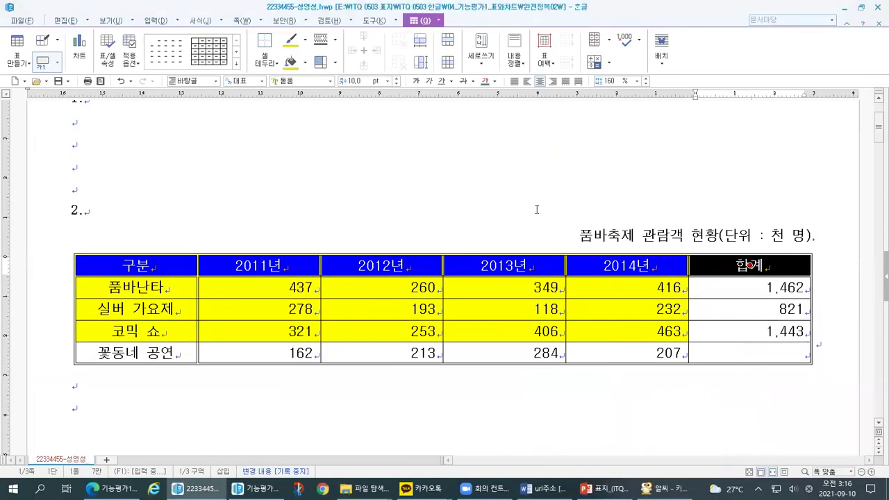
pyautogui.press('Escape')
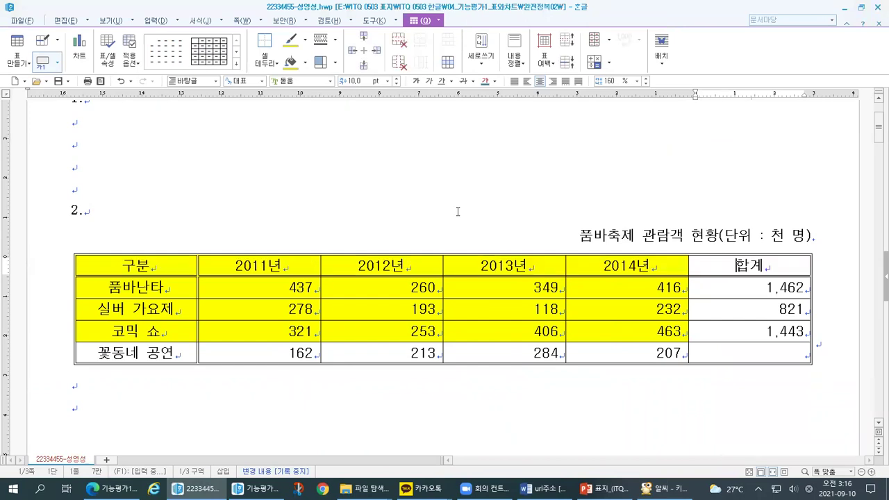
# Examine the border beneath the header row and the border beside the 구분 column in the answer table.
pyautogui.hotkey('ctrl', '1')
pyautogui.click(333, 350)
pyautogui.moveTo(59, 304); pyautogui.dragTo(588, 303)
pyautogui.moveTo(170, 278); pyautogui.dragTo(570, 275)
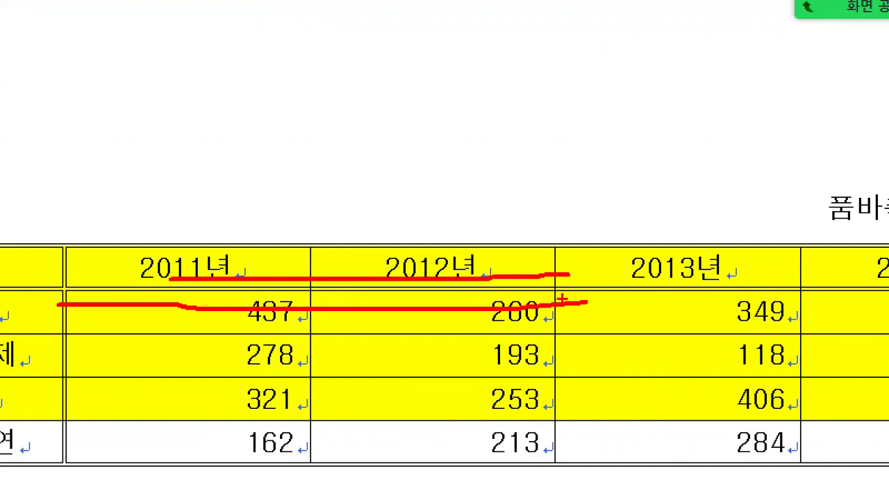
pyautogui.press('Escape')
pyautogui.hotkey('ctrl', '1')
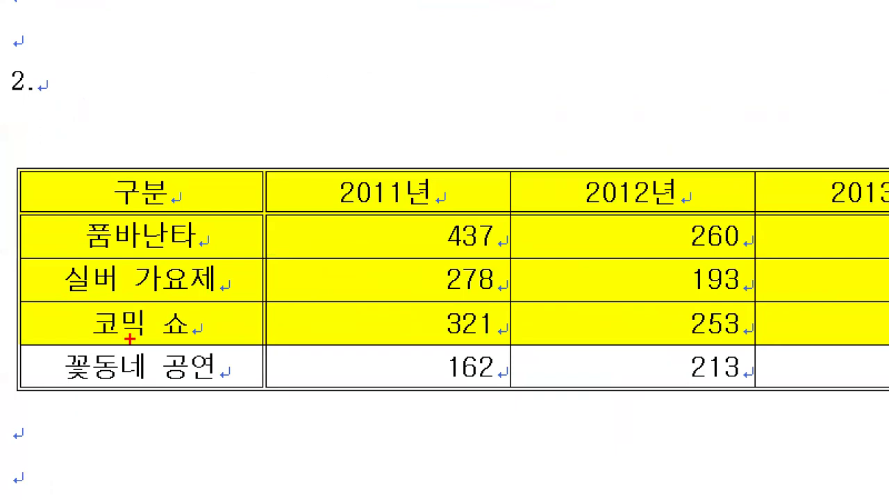
pyautogui.moveTo(260, 132); pyautogui.dragTo(239, 409)
pyautogui.moveTo(44, 217)
pyautogui.mouseDown()
pyautogui.moveTo(794, 208)
pyautogui.moveTo(886, 217)
pyautogui.mouseUp()
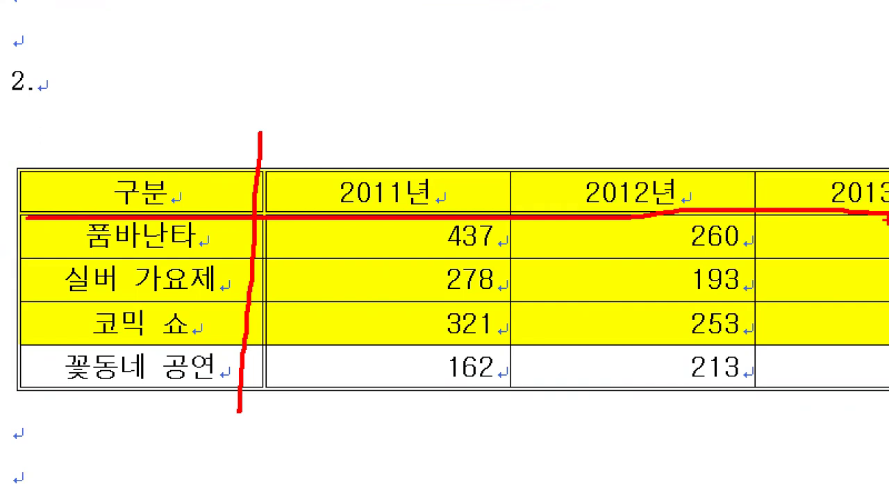
pyautogui.press('Escape')
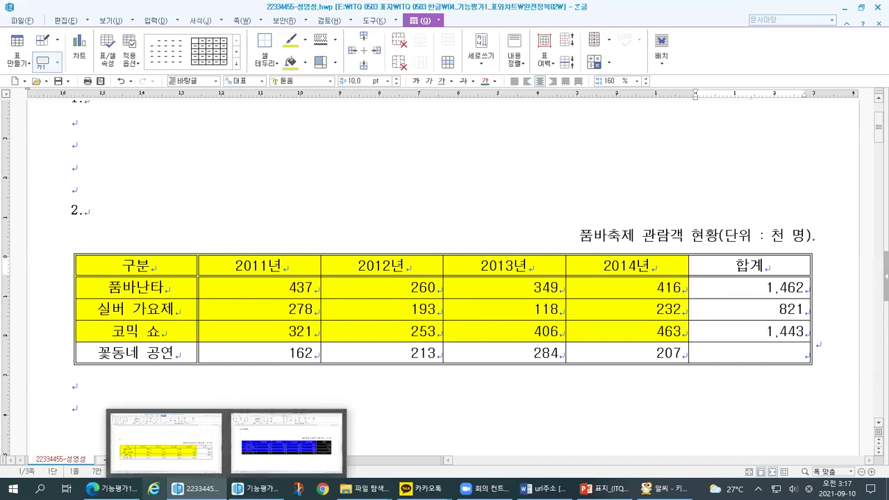
# Switch to the exam PDF, examine the sample table's outer, header, 구분 column and inner vertical borders, and return to the answer document.
pyautogui.click(111, 488)
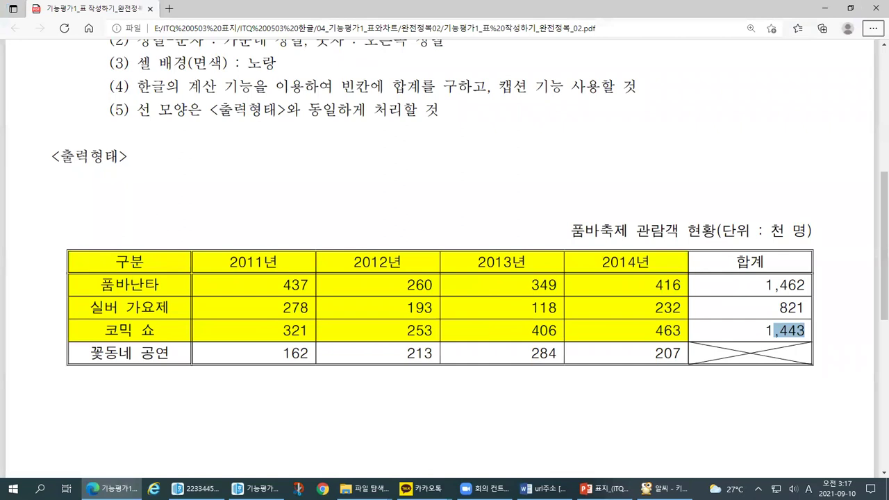
pyautogui.hotkey('ctrl', '1')
pyautogui.moveTo(192, 235); pyautogui.dragTo(192, 379)
pyautogui.moveTo(1, 182); pyautogui.dragTo(675, 184)
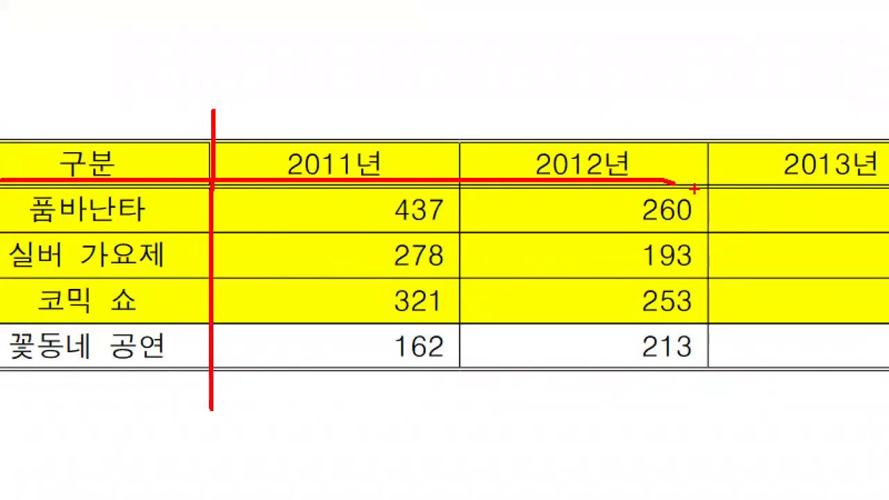
pyautogui.moveTo(735, 137)
pyautogui.mouseDown()
pyautogui.moveTo(1, 141)
pyautogui.moveTo(1, 410)
pyautogui.moveTo(888, 380)
pyautogui.mouseUp()
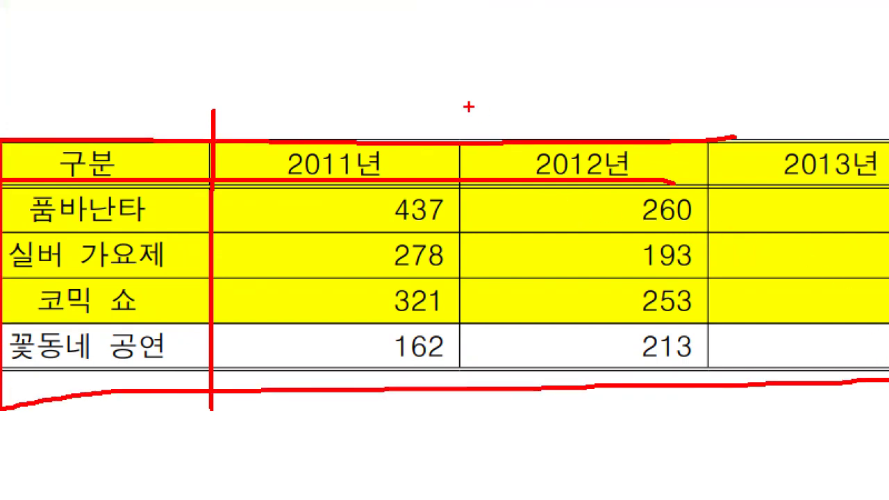
pyautogui.moveTo(467, 90); pyautogui.dragTo(472, 324)
pyautogui.moveTo(718, 76); pyautogui.dragTo(724, 496)
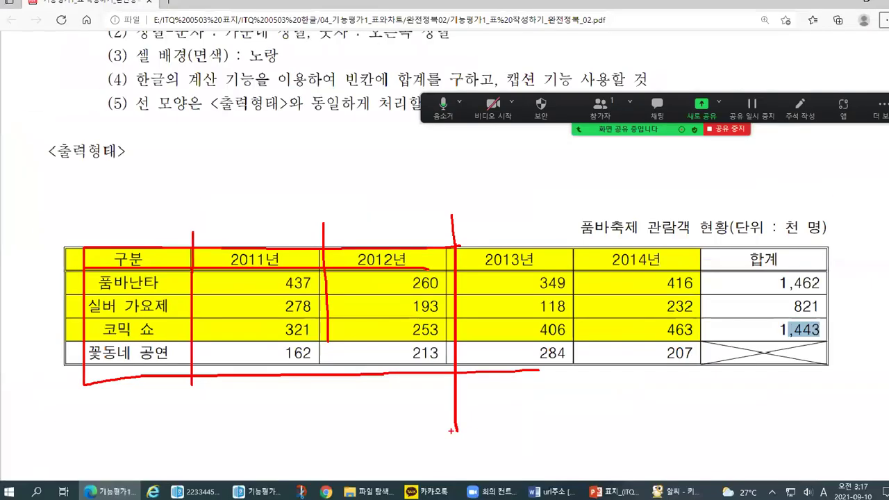
pyautogui.press('Escape')
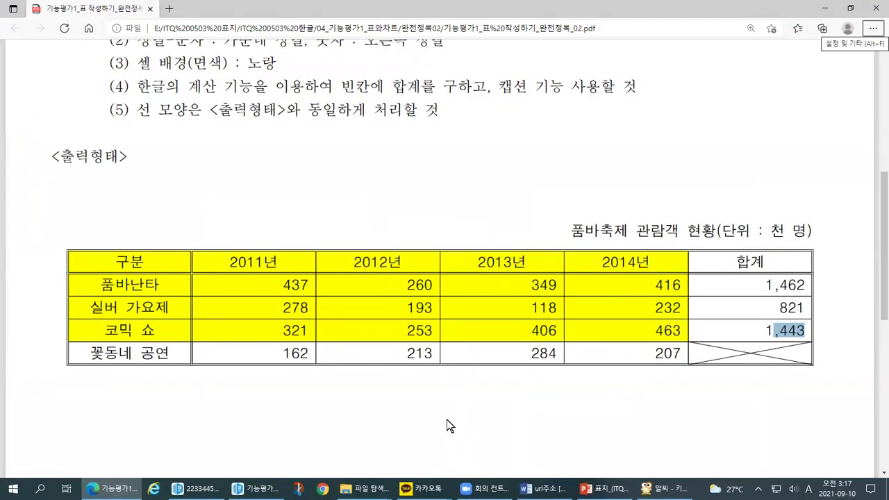
pyautogui.hotkey('alt', 'Tab')
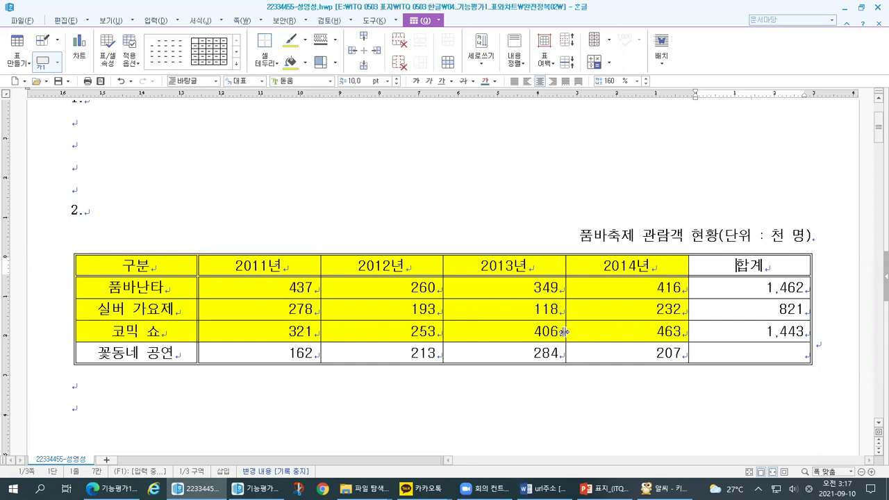
# Switch to the PowerPoint lesson slides, review the cell border and diagonal line objective, and return to the answer document.
pyautogui.click(595, 488)
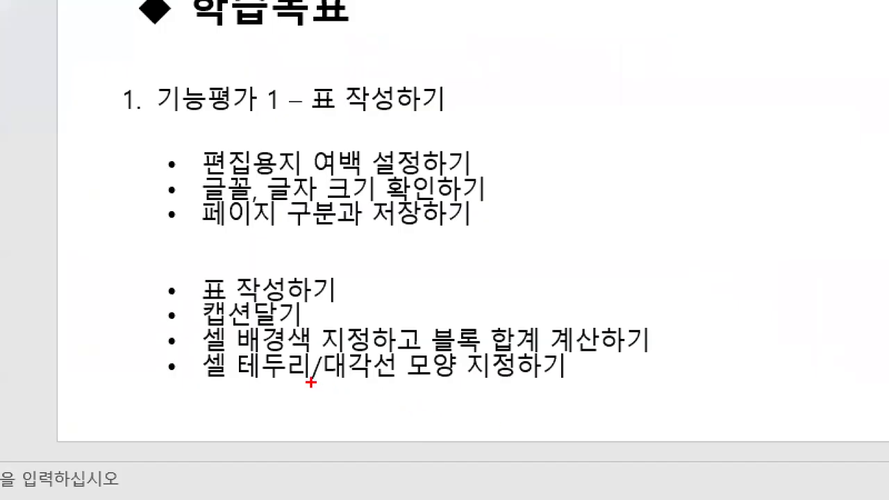
pyautogui.moveTo(310, 382); pyautogui.dragTo(610, 387)
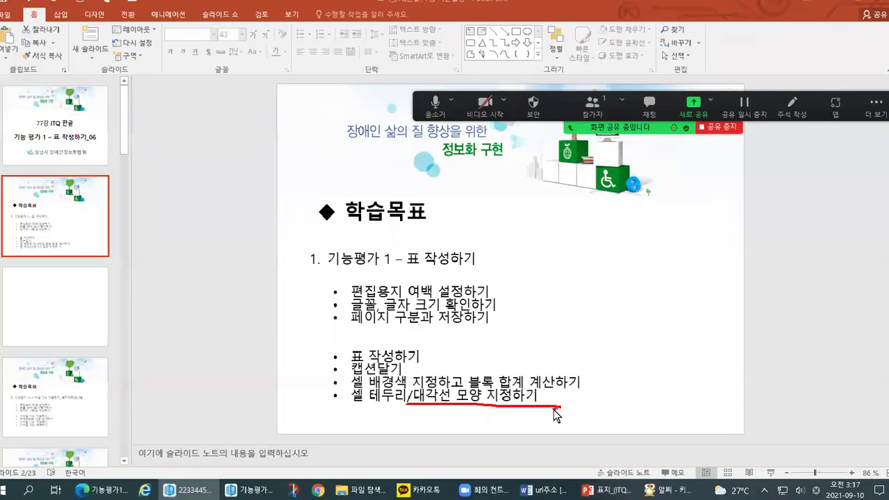
pyautogui.hotkey('alt', 'Tab')
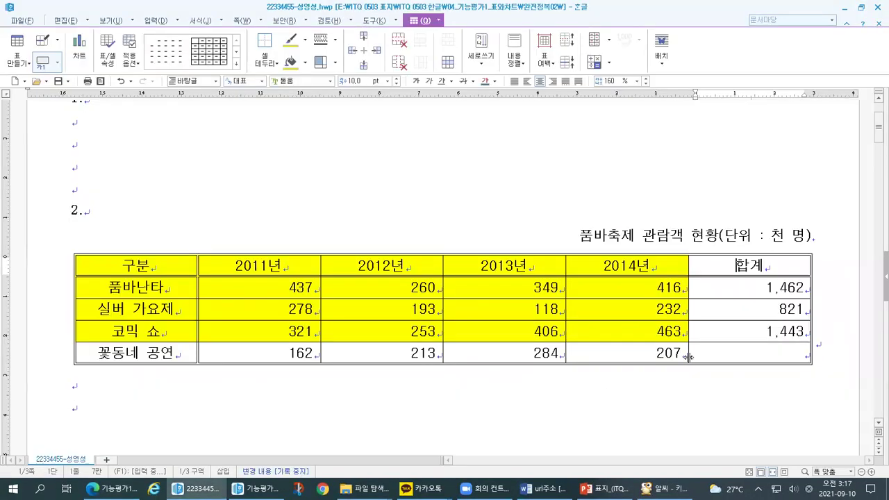
# Switch to the exam PDF and examine the diagonal lines in the 합계 cell of the 꽃동네 공연 row.
pyautogui.hotkey('alt', 'Tab')
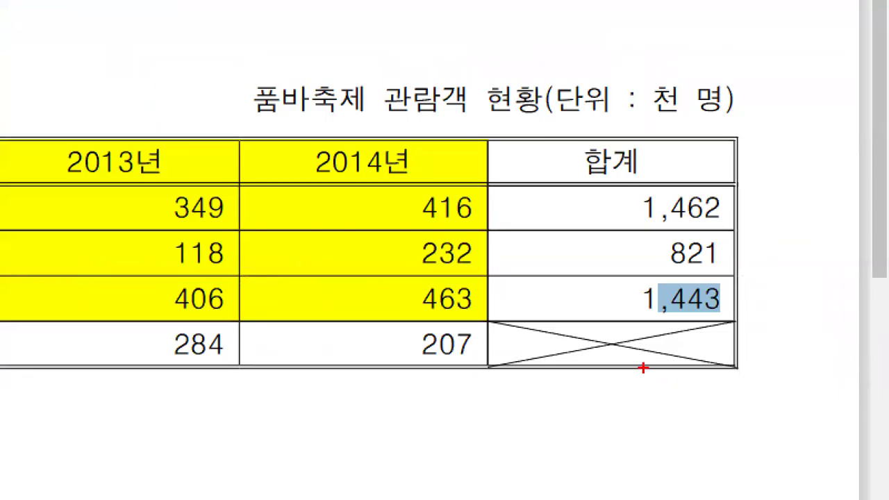
pyautogui.moveTo(764, 365); pyautogui.dragTo(703, 360)
pyautogui.moveTo(518, 357)
pyautogui.mouseDown()
pyautogui.moveTo(684, 314)
pyautogui.moveTo(684, 366)
pyautogui.moveTo(614, 375)
pyautogui.mouseUp()
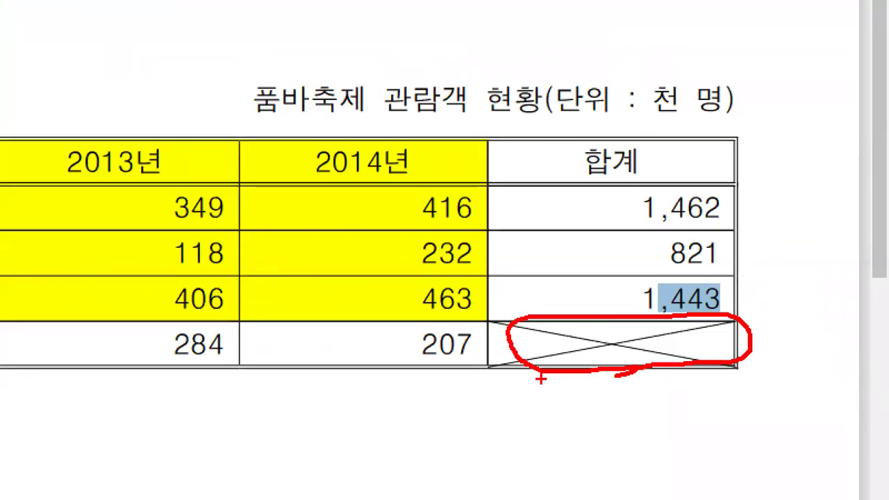